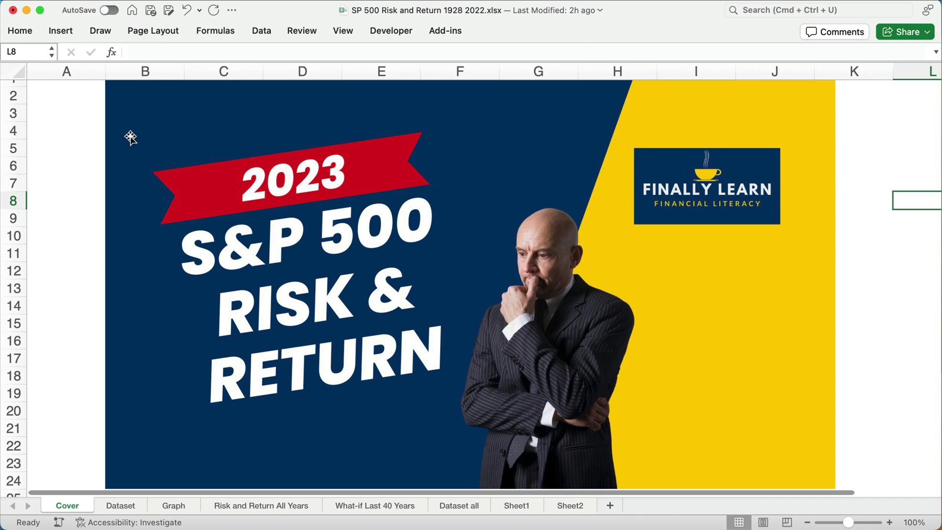
Examine the S&P 500 stock returns on the Dataset sheet and the annual returns chart on the Graph sheet.
key(ctrl+Page_Down)
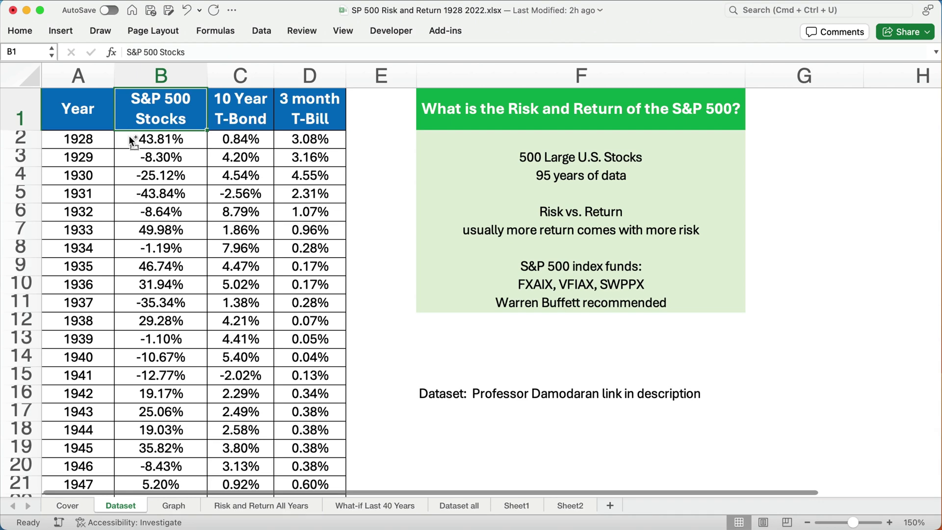
click(142, 143)
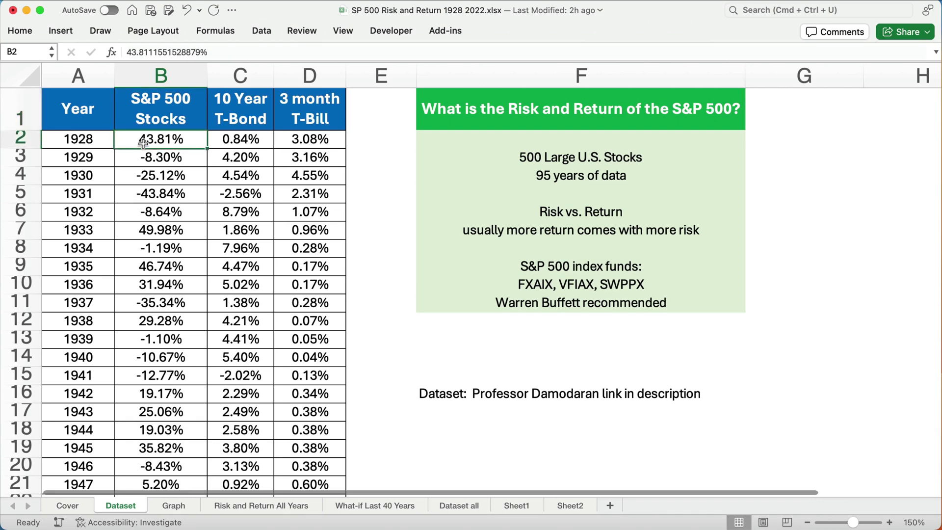
key(super+shift+Down)
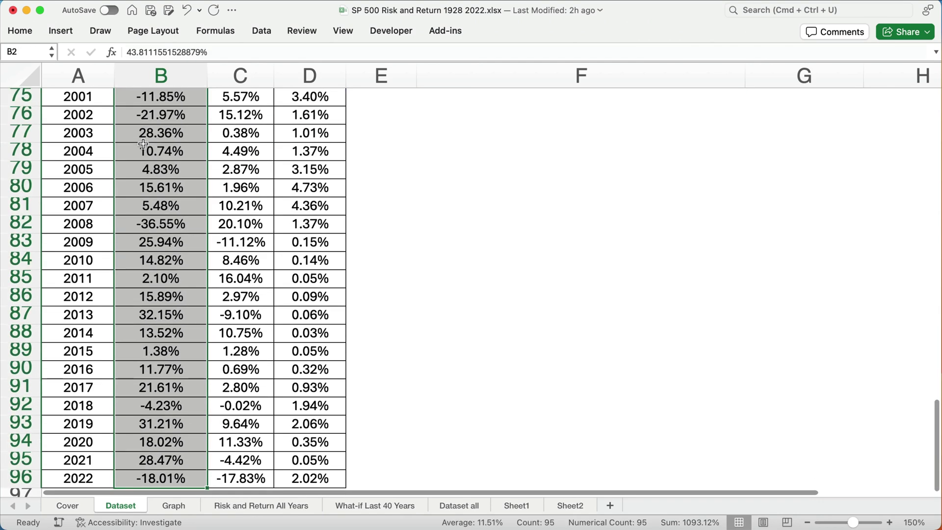
key(super+Up)
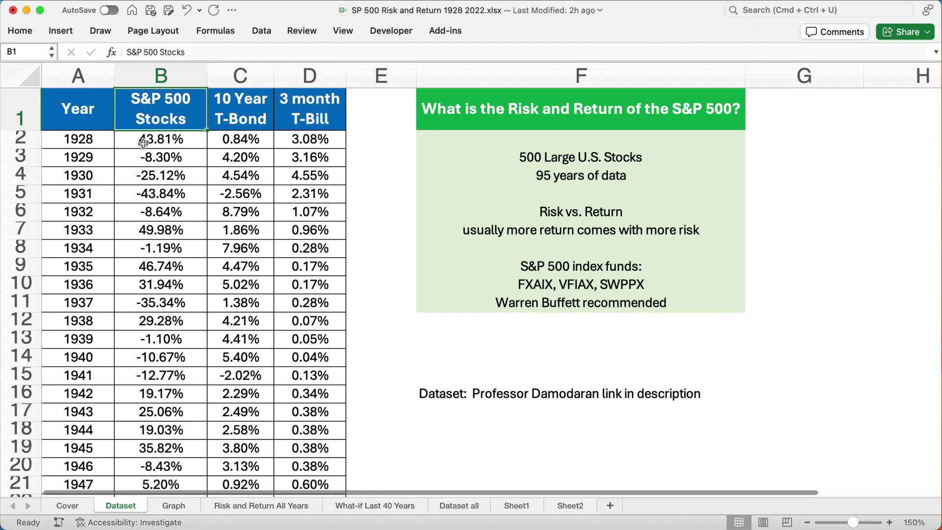
key(ctrl+Page_Down)
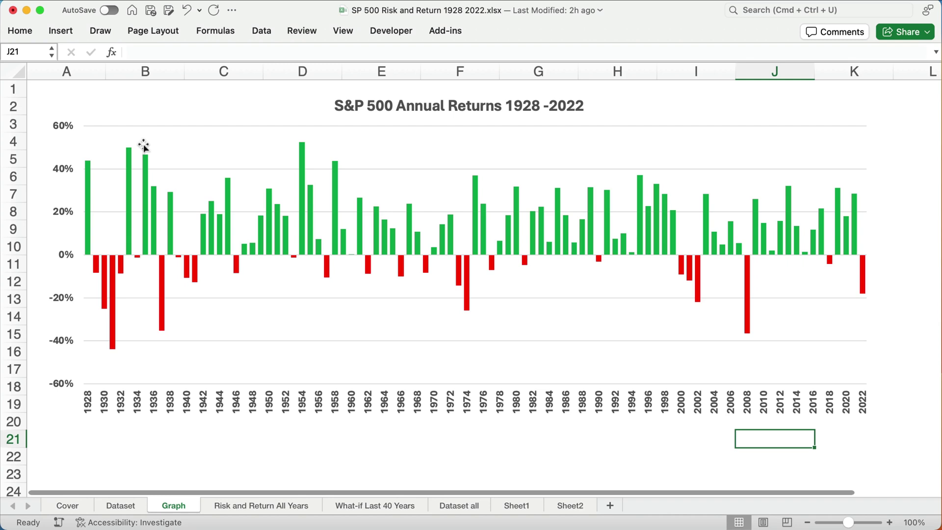
On the Risk and Return All Years sheet, enter =$D$1 in B4 and copy it across to C4:D4.
key(ctrl+Page_Down)
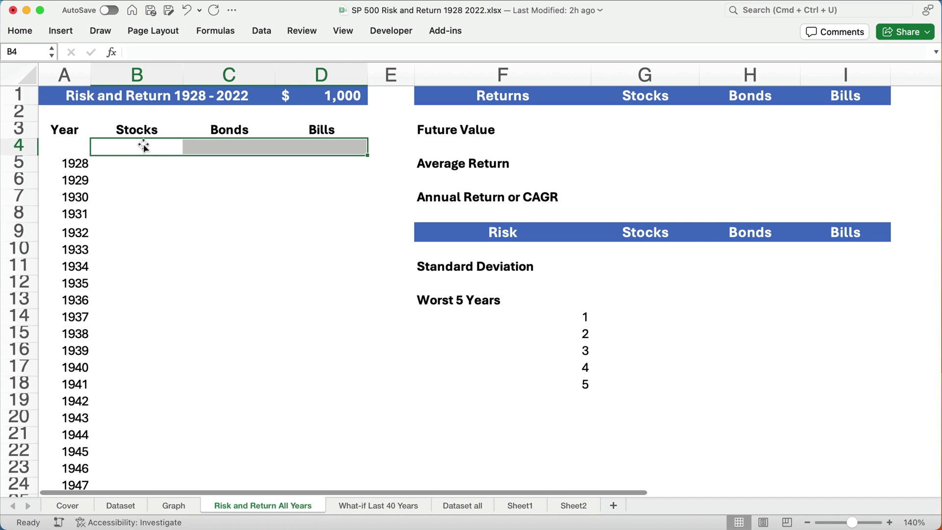
click(351, 96)
click(124, 146)
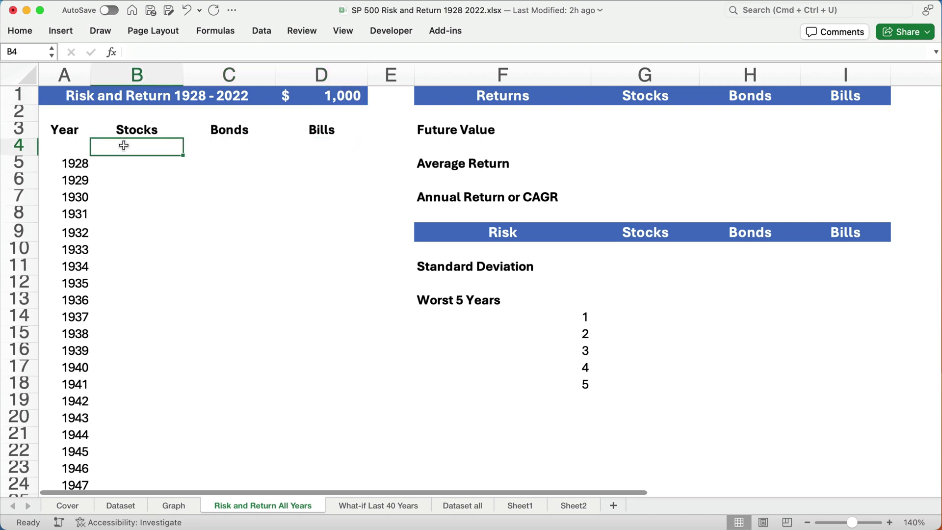
text(=)
click(320, 91)
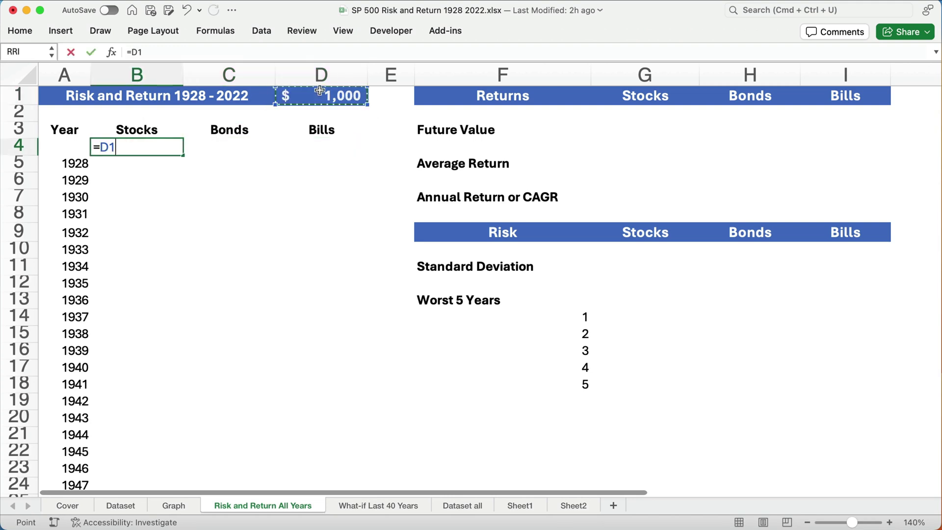
key(F4)
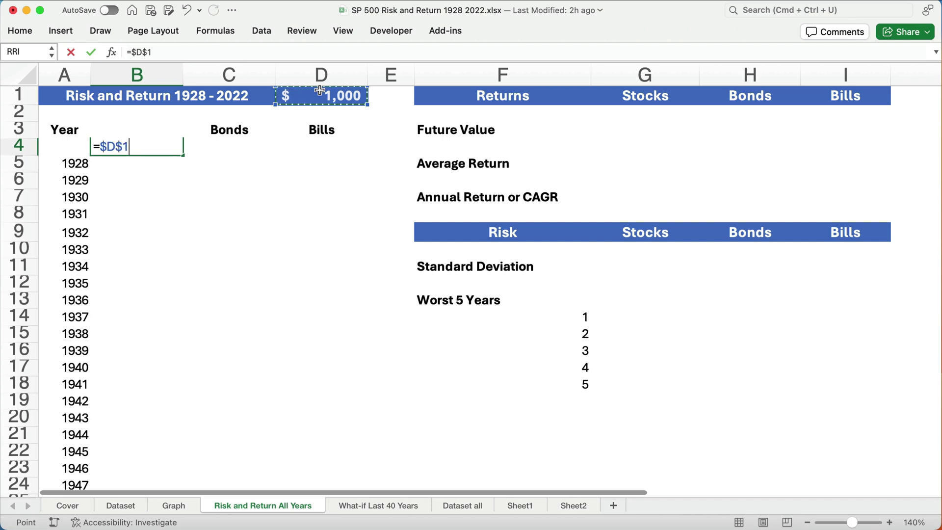
key(Return)
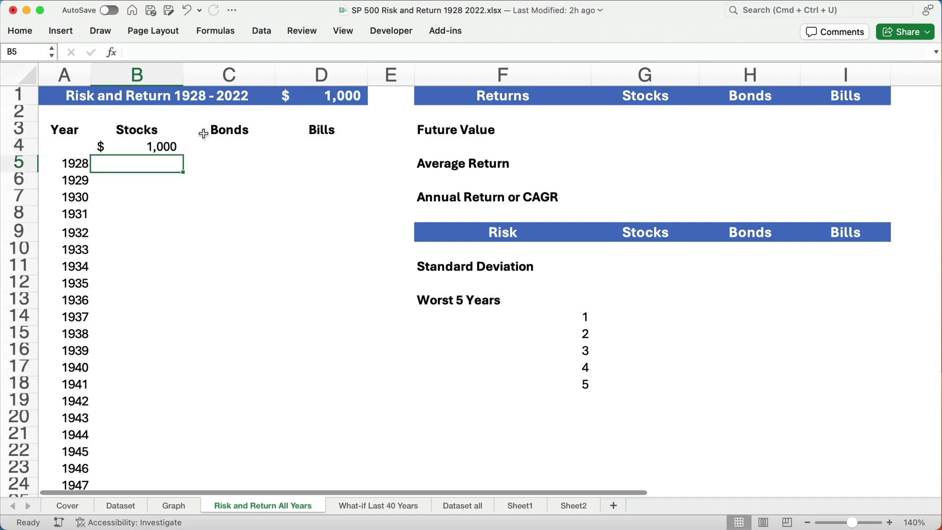
click(178, 147)
drag(184, 155, 332, 153)
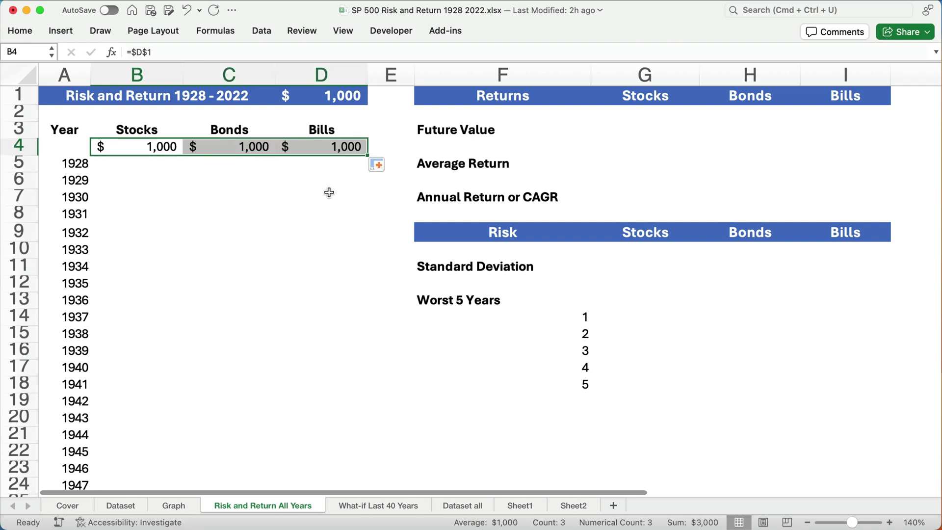
Enter =B4*(1+Dataset!B2) in B5 and fill it down the Stocks column through 2022.
click(143, 164)
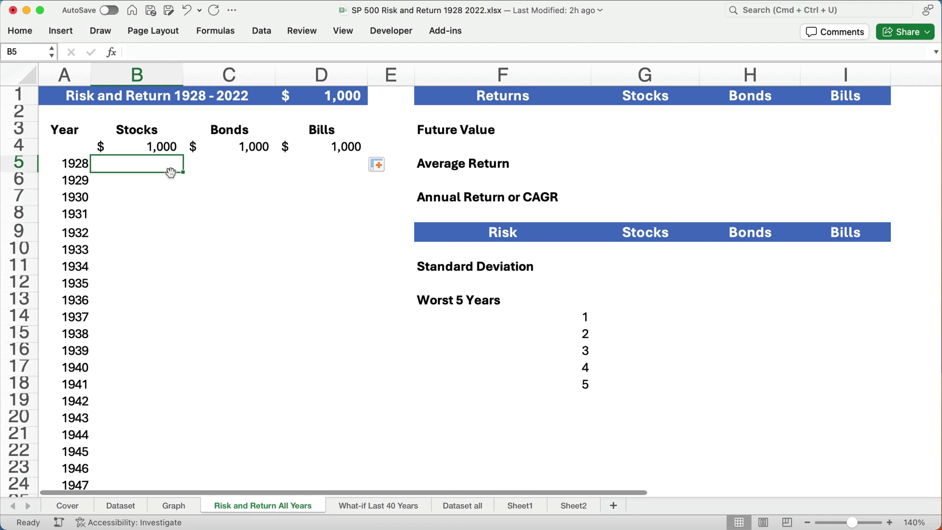
text(=)
key(Up)
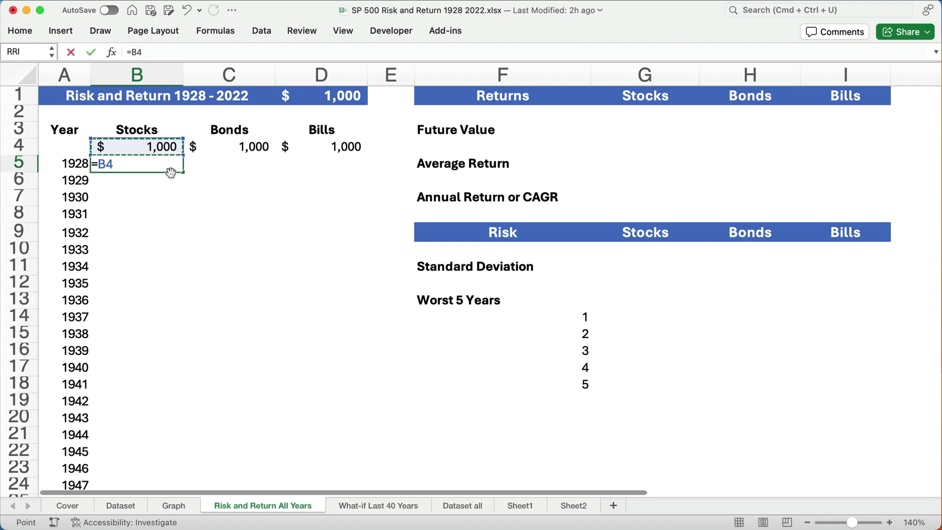
text(*)
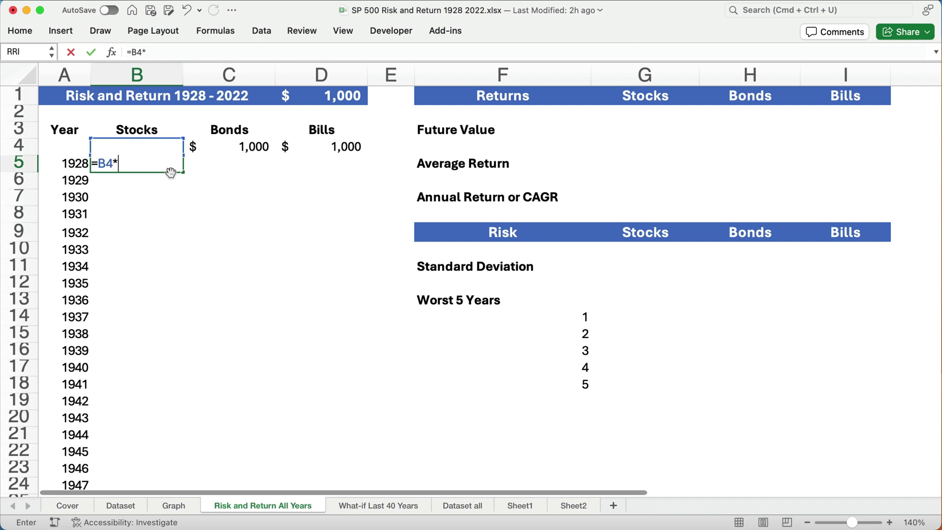
text((1+)
click(117, 506)
click(153, 140)
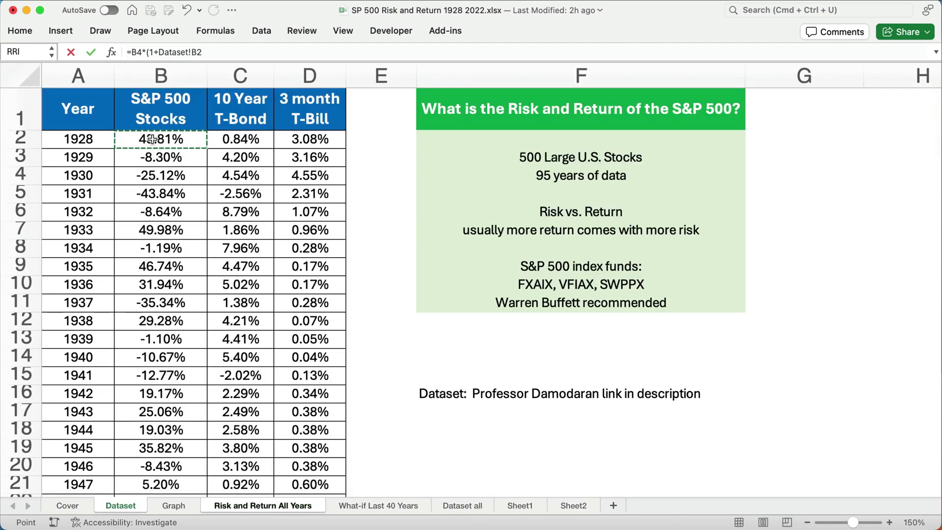
text())
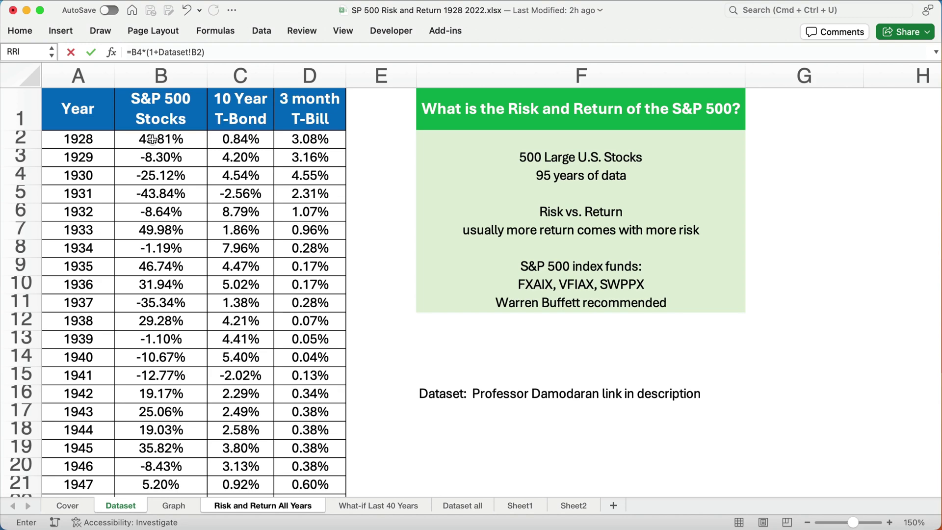
key(Return)
click(160, 163)
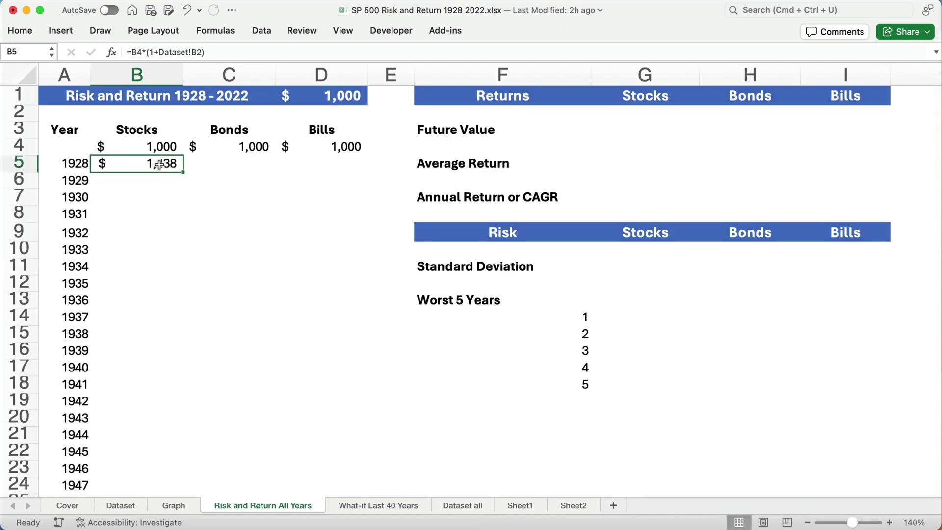
double_click(184, 173)
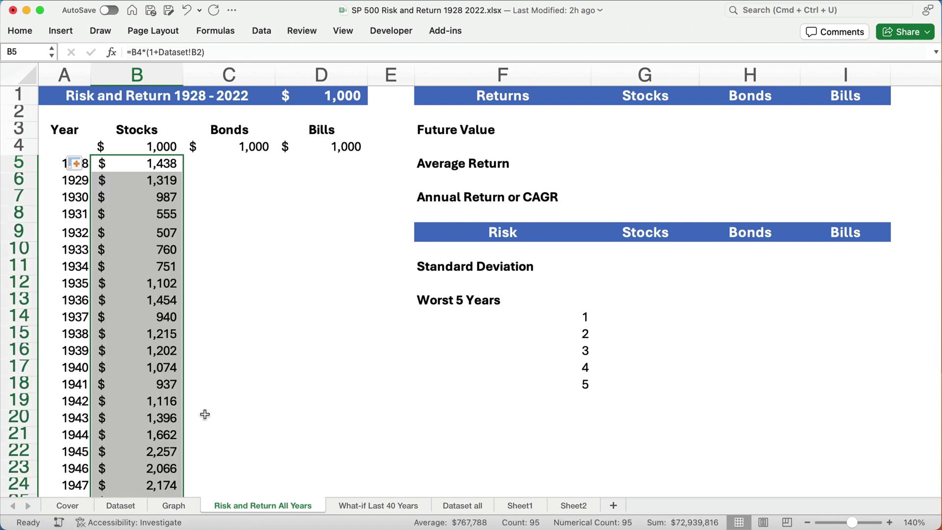
Copy the B5 growth formula across to C5:D5 and fill the Bonds and Bills columns down through 2022.
click(163, 161)
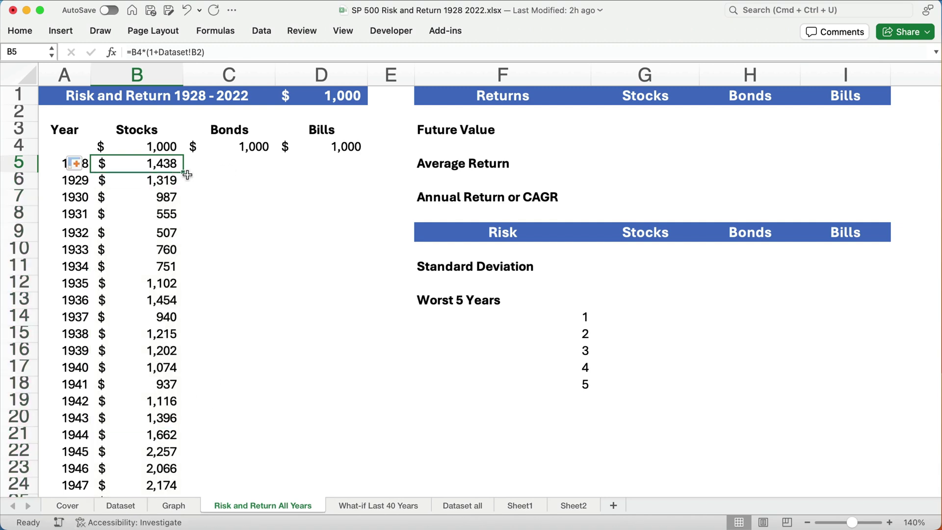
drag(185, 174, 339, 169)
drag(260, 164, 345, 170)
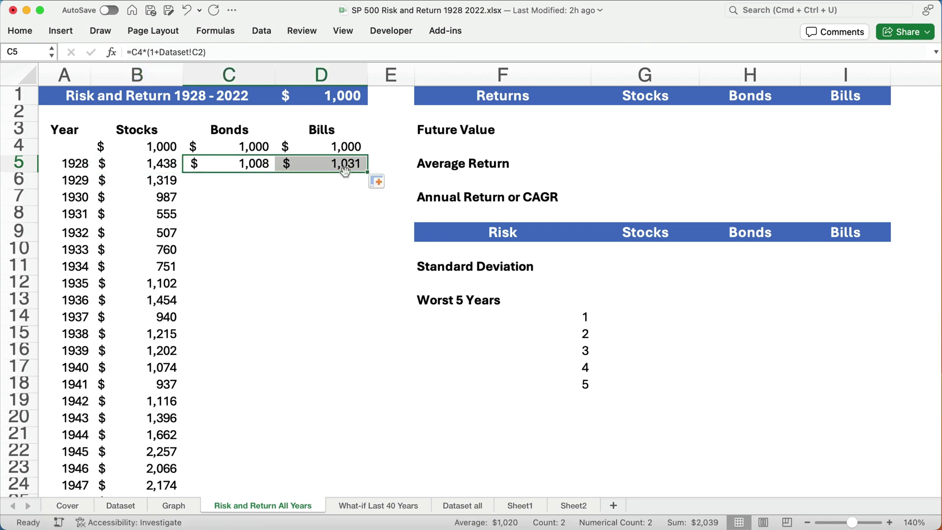
double_click(368, 172)
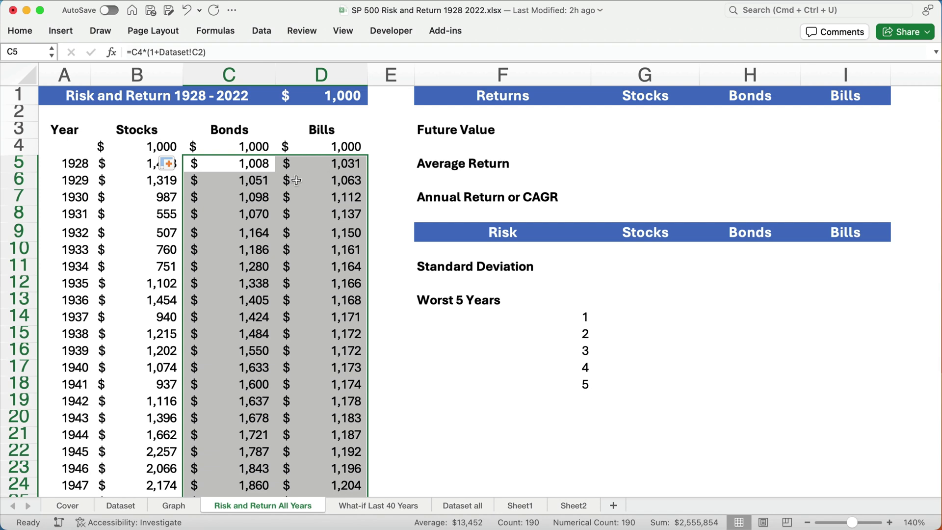
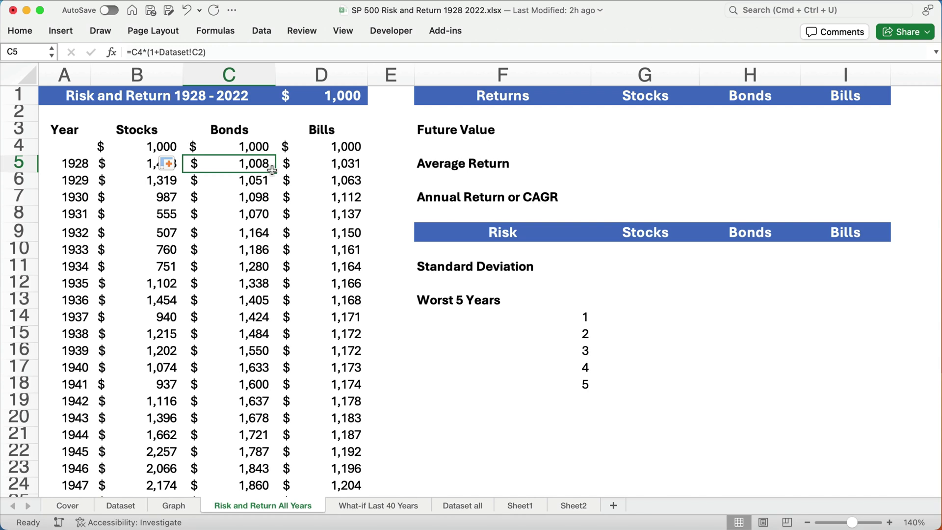
Check the Bonds formula against the 1928 T-Bond return on the Dataset sheet, and inspect the Bills formula and yearly balances.
click(123, 505)
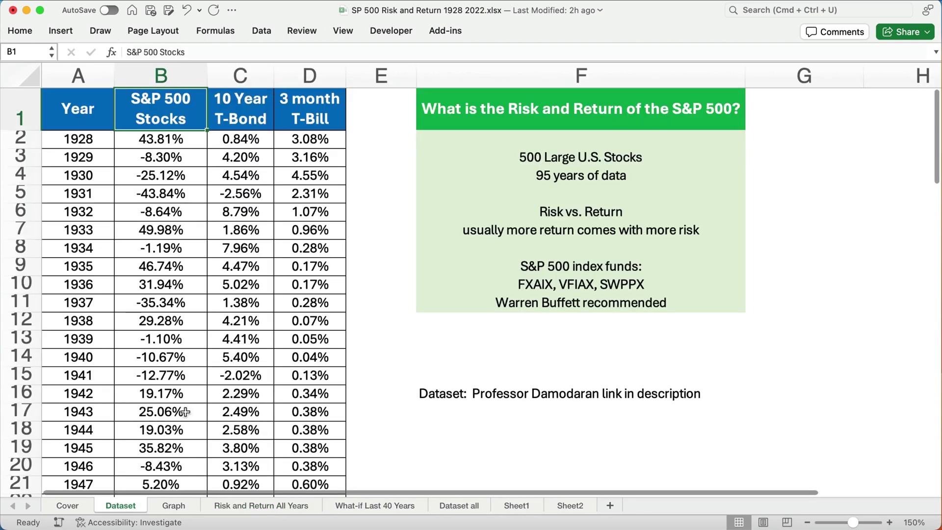
click(245, 143)
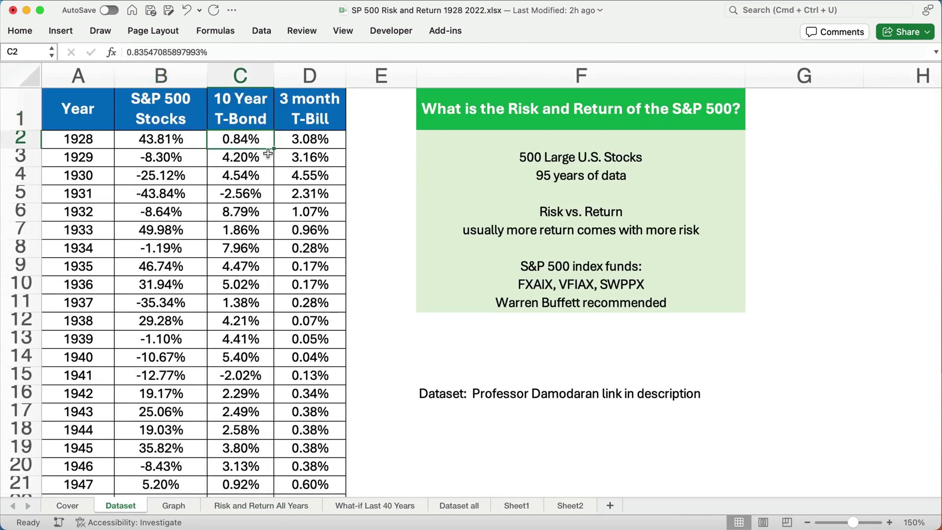
click(268, 506)
click(329, 165)
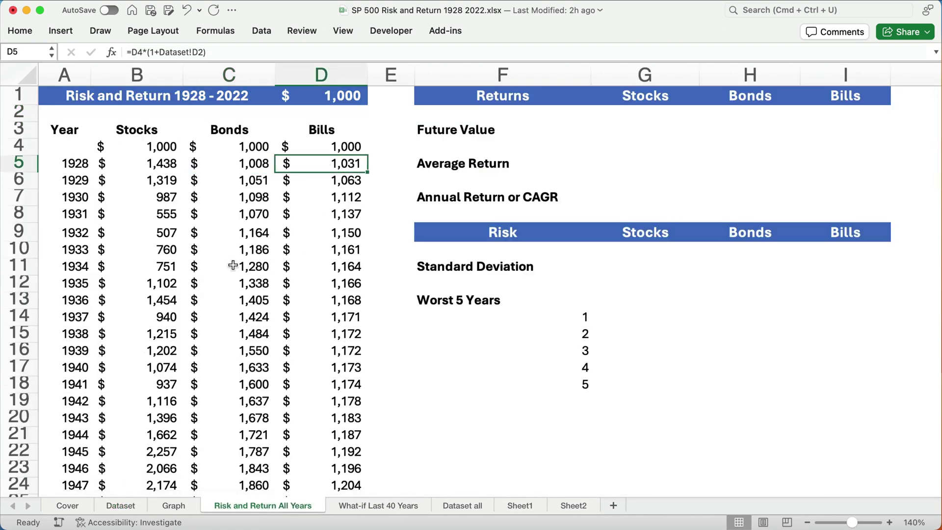
scroll(162, 358, down, 8)
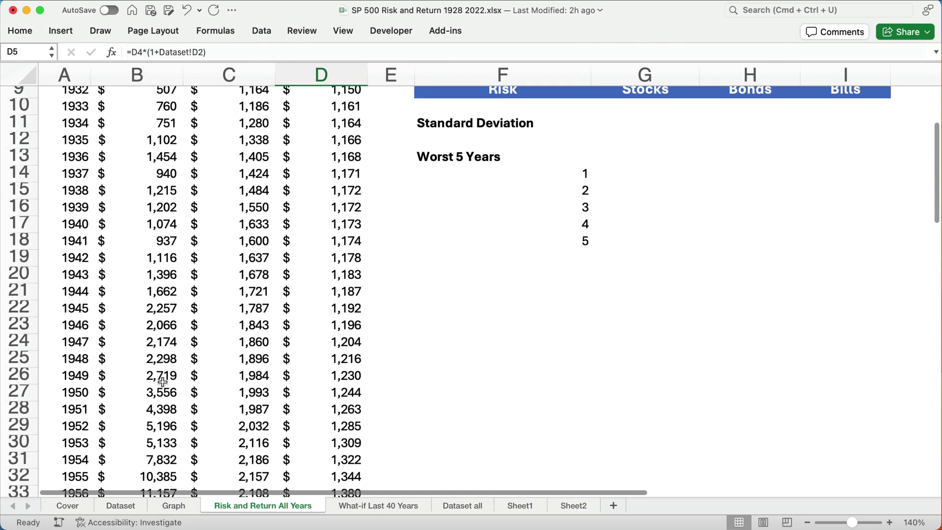
scroll(162, 384, up, 8)
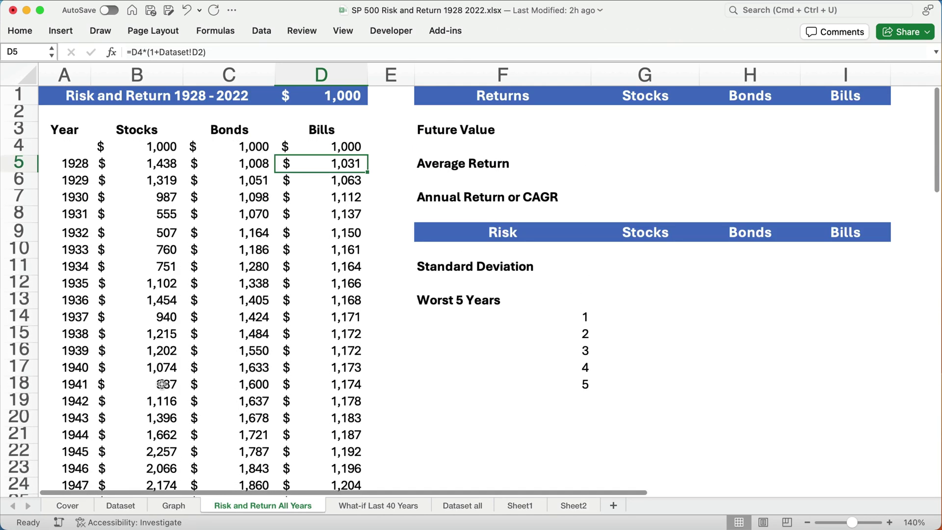
Enter =B99 in G3 as the Future Value for Stocks and copy it across to Bonds and Bills in H3:I3.
click(640, 133)
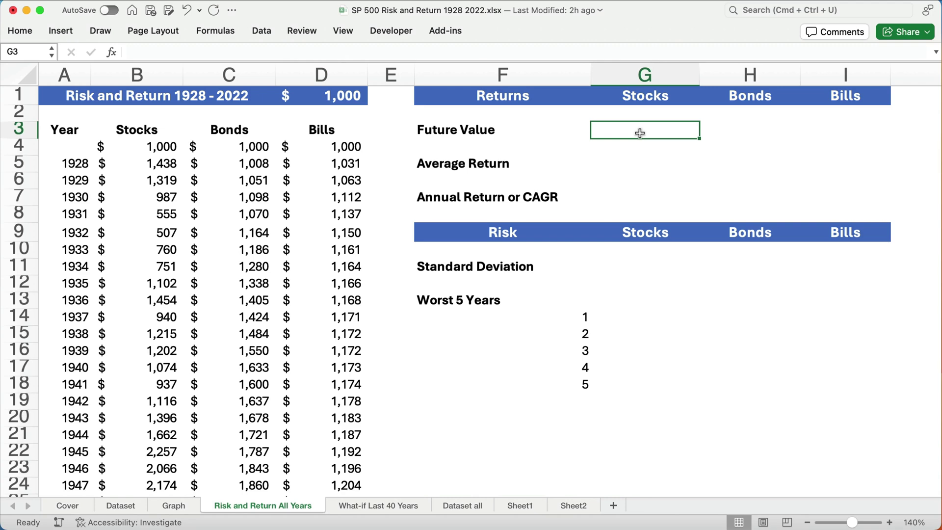
text(=)
scroll(119, 341, down, 10)
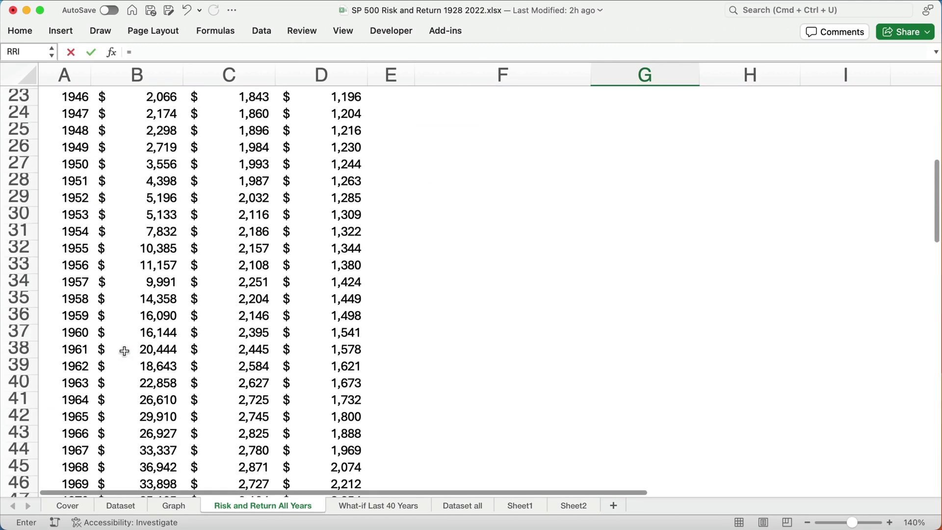
scroll(124, 352, down, 20)
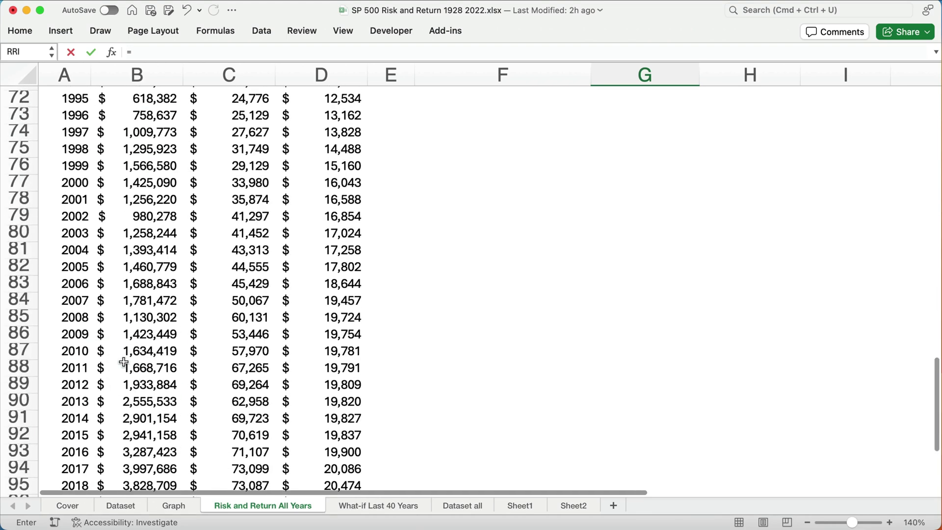
scroll(123, 362, down, 4)
click(137, 420)
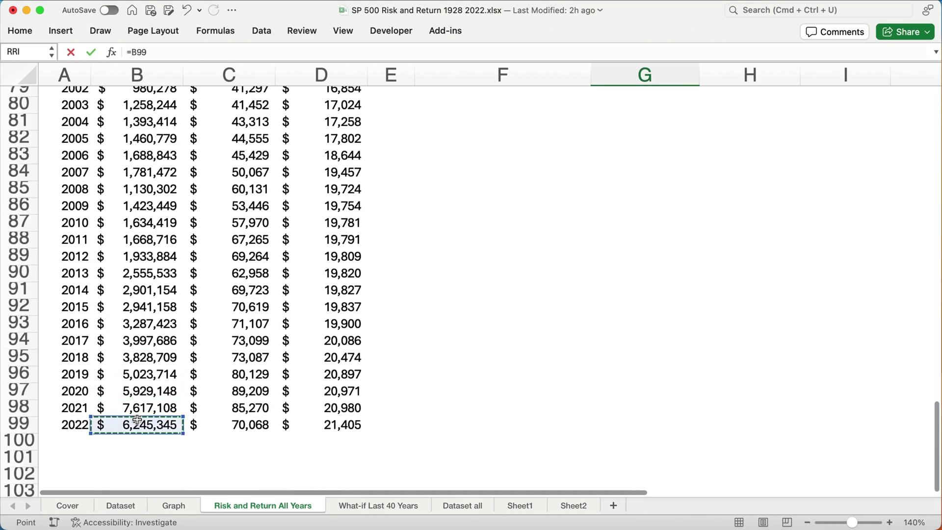
key(Return)
scroll(191, 428, up, 3)
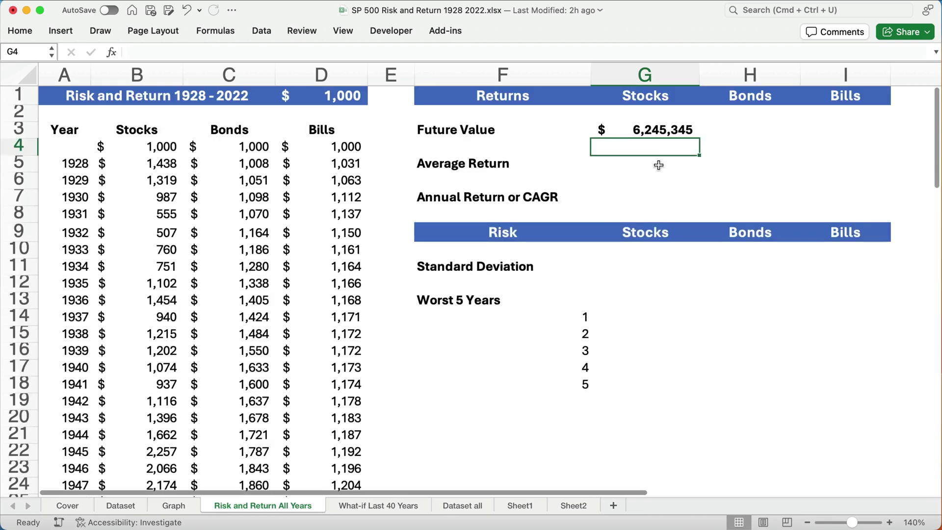
click(652, 130)
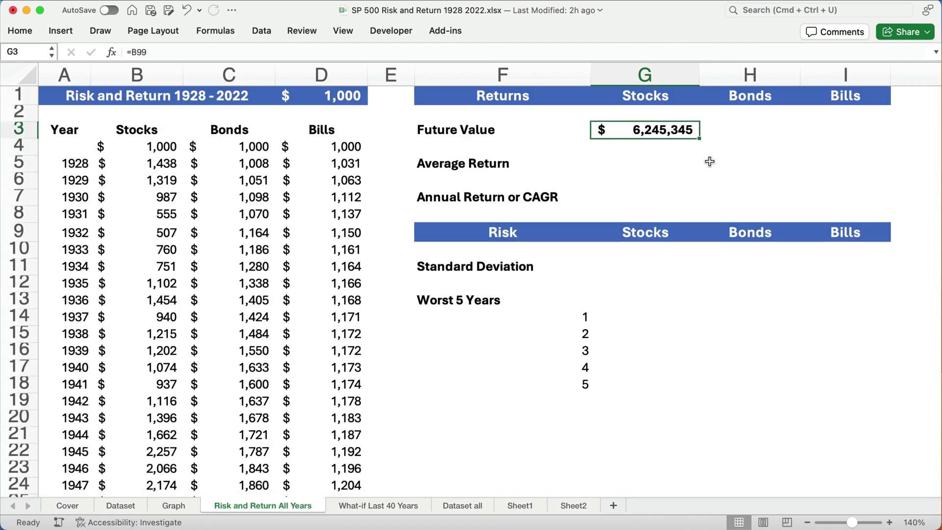
drag(700, 139, 864, 141)
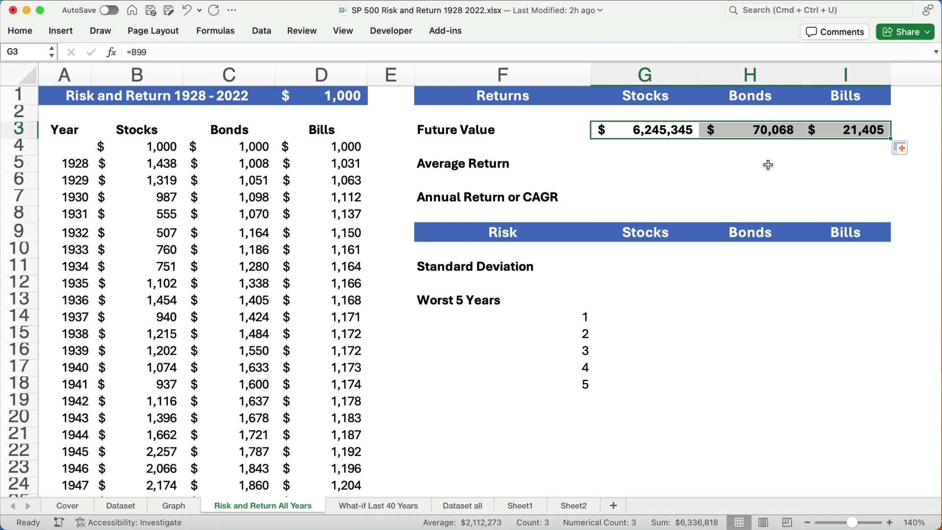
click(849, 135)
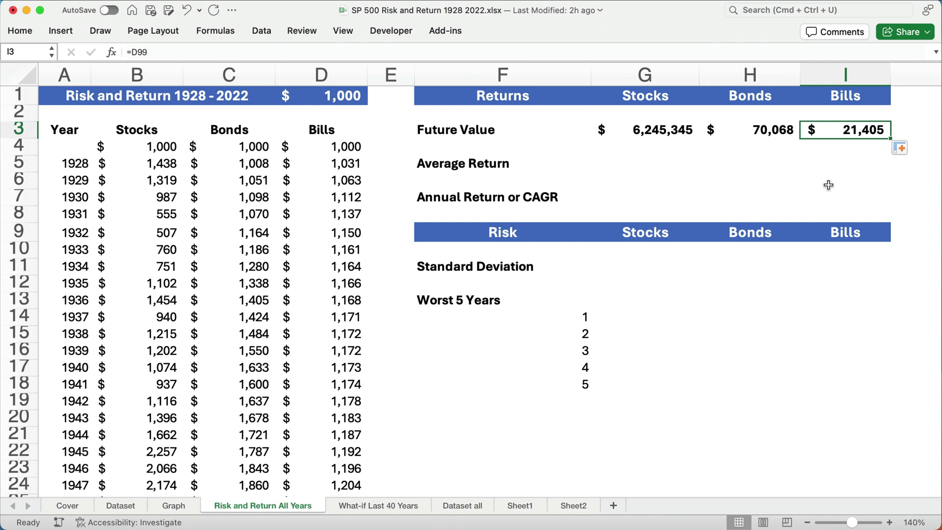
Enter =AVERAGE(Dataset!B2:B96) in G5 as the Average Return for Stocks.
click(690, 162)
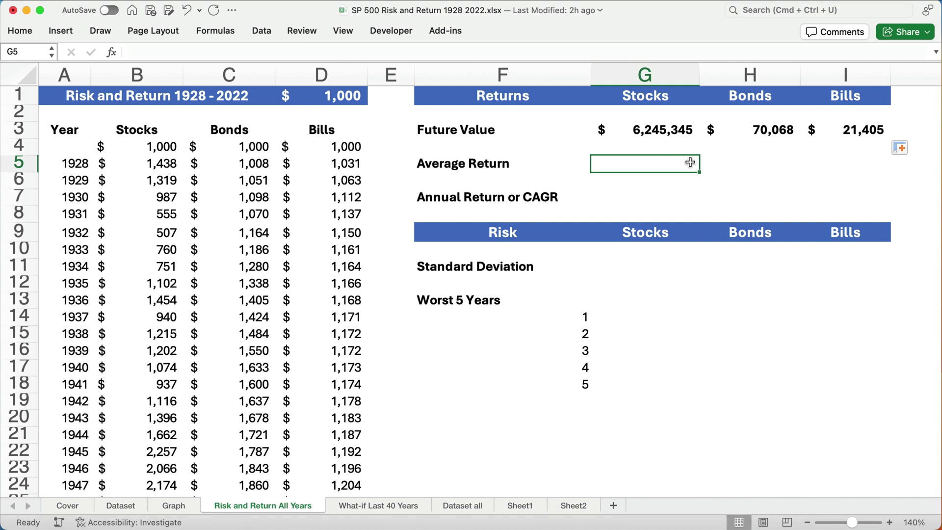
text(=avera)
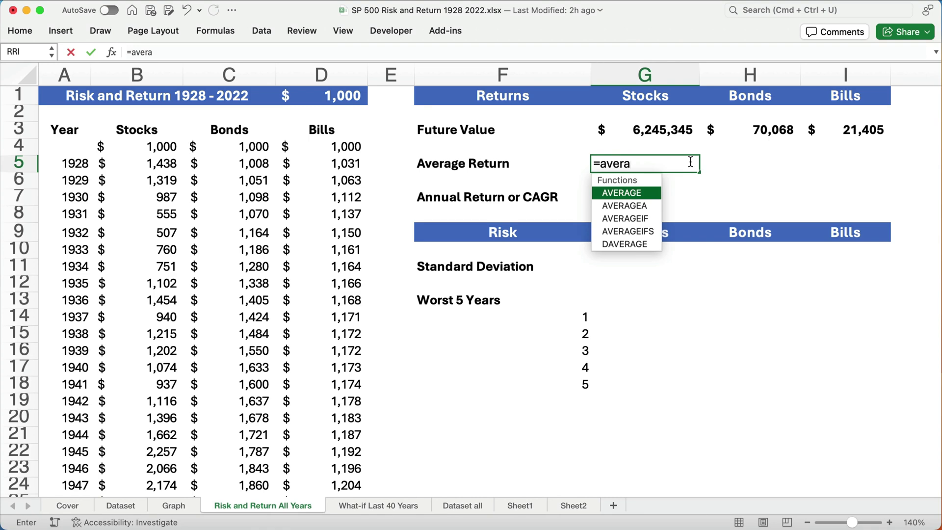
key(Tab)
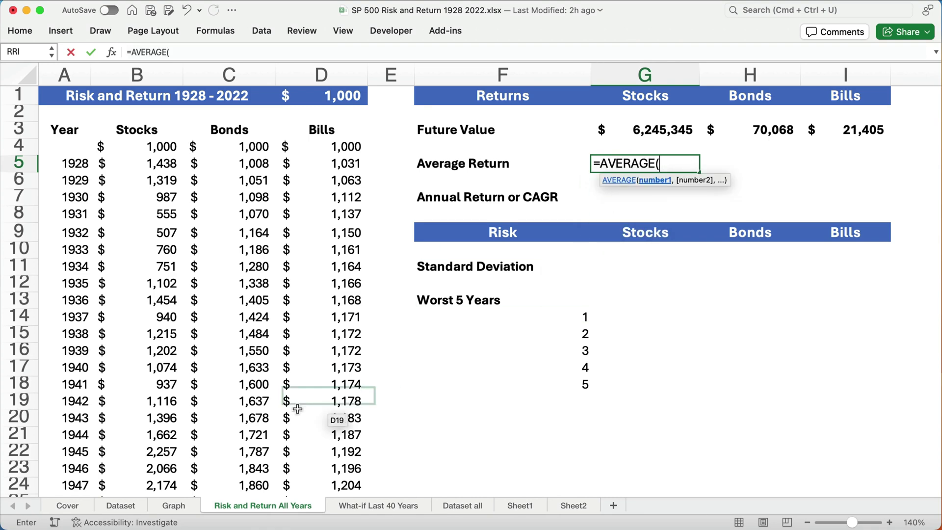
click(170, 508)
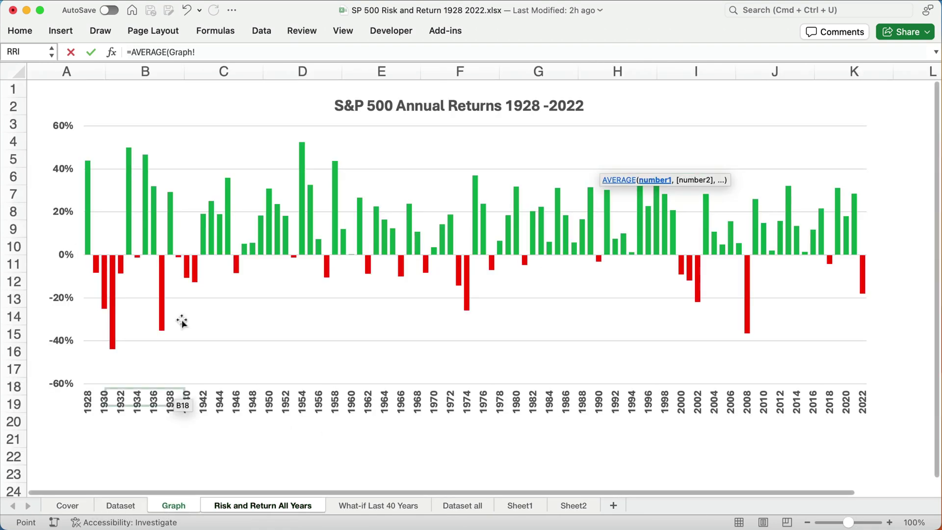
click(141, 508)
drag(161, 139, 166, 434)
key(super+shift+Down)
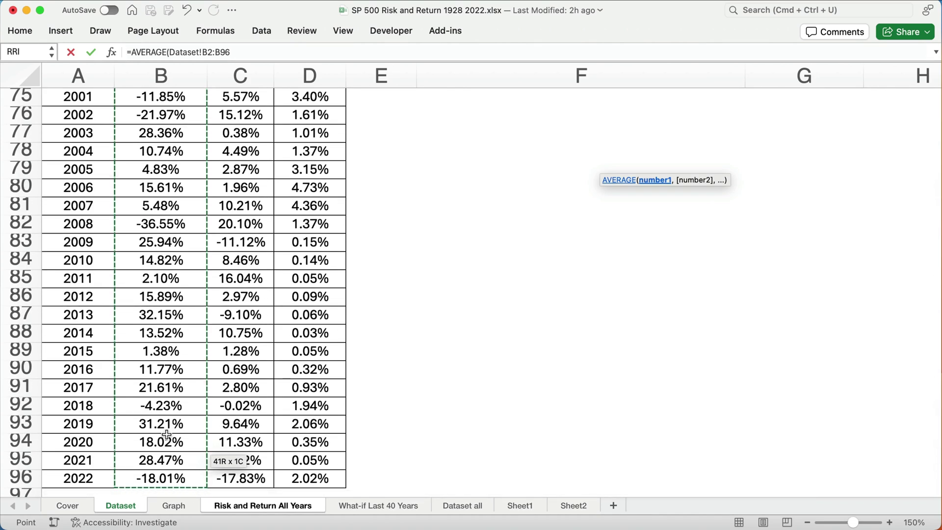
text())
key(Return)
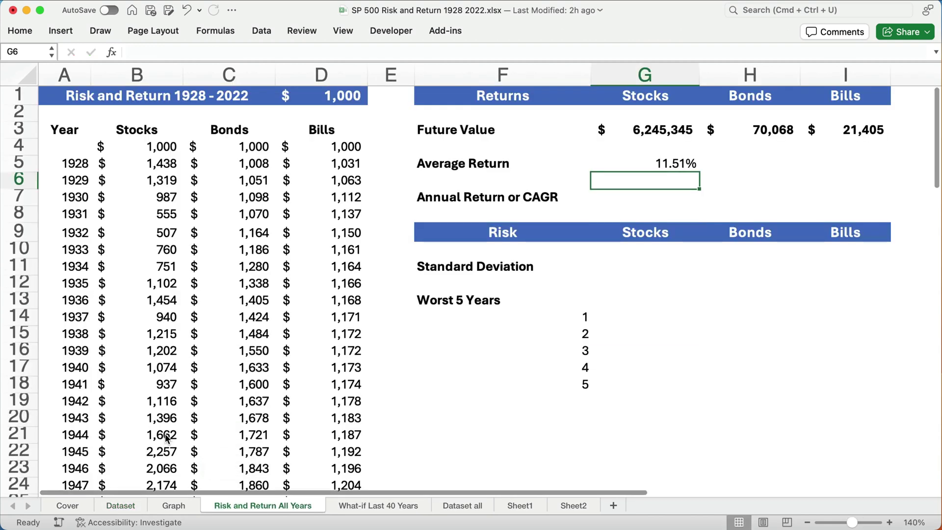
Copy the Average Return formula from G5 across to Bonds and Bills in H5:I5.
click(20, 31)
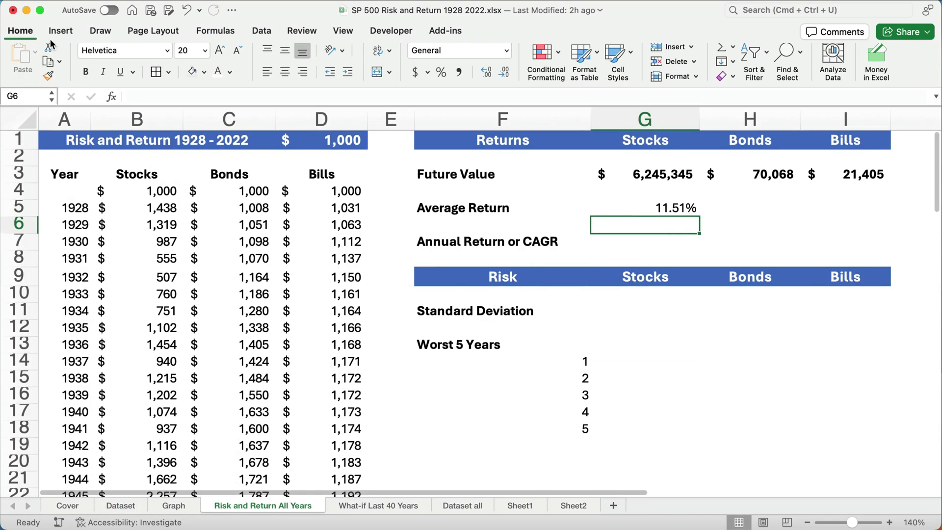
click(658, 211)
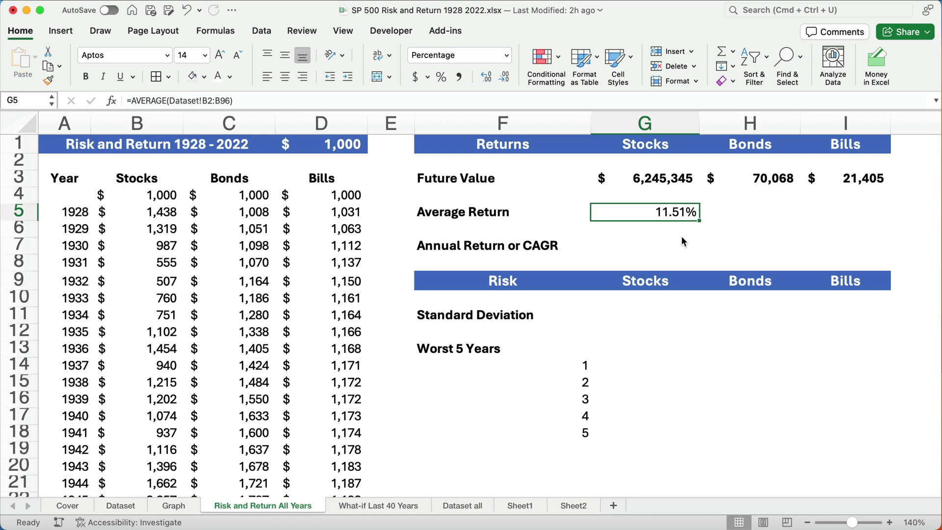
drag(700, 221, 872, 227)
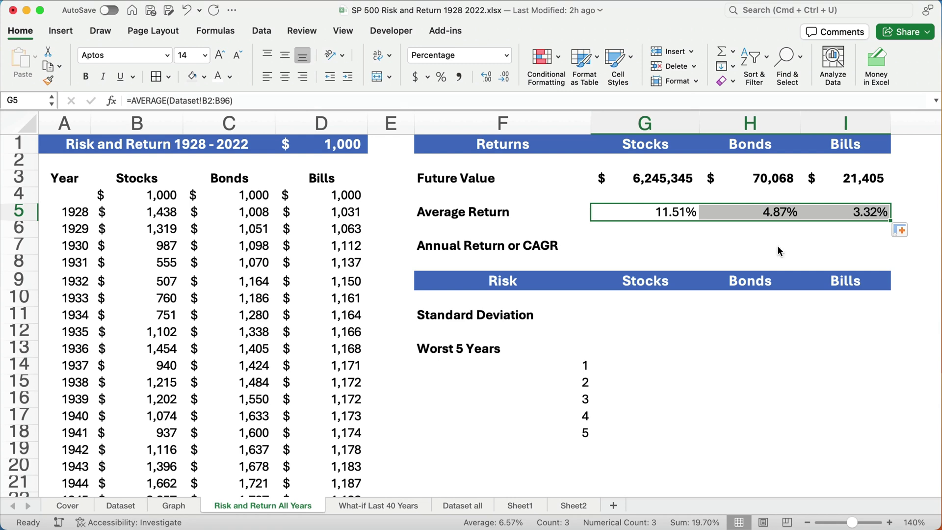
Insert the RRI function in G7 for the Stocks CAGR, with Nper 95, Pv B4 and Fv G3.
click(653, 247)
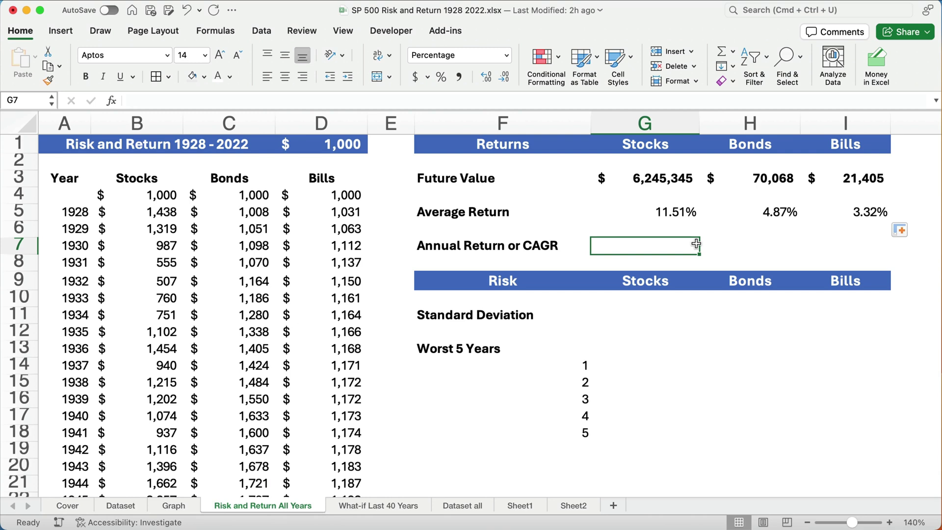
click(114, 102)
double_click(789, 179)
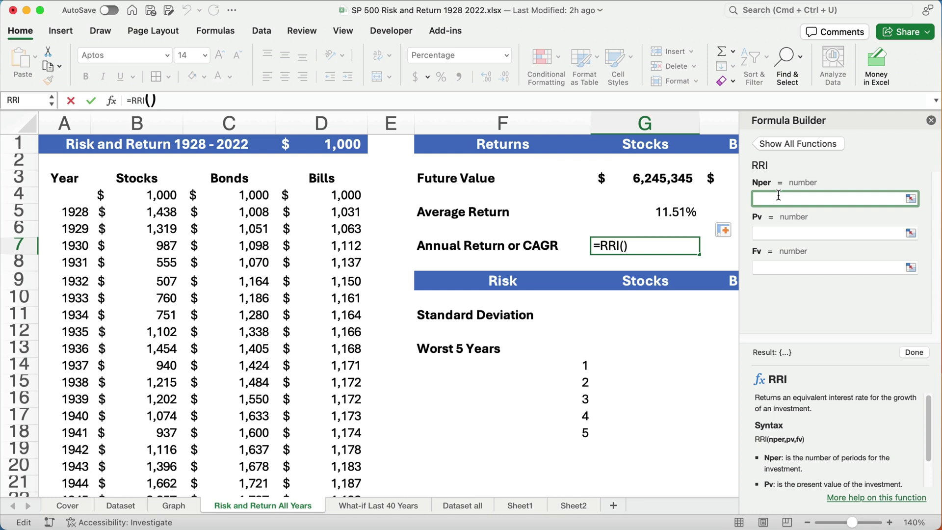
text(95)
click(794, 236)
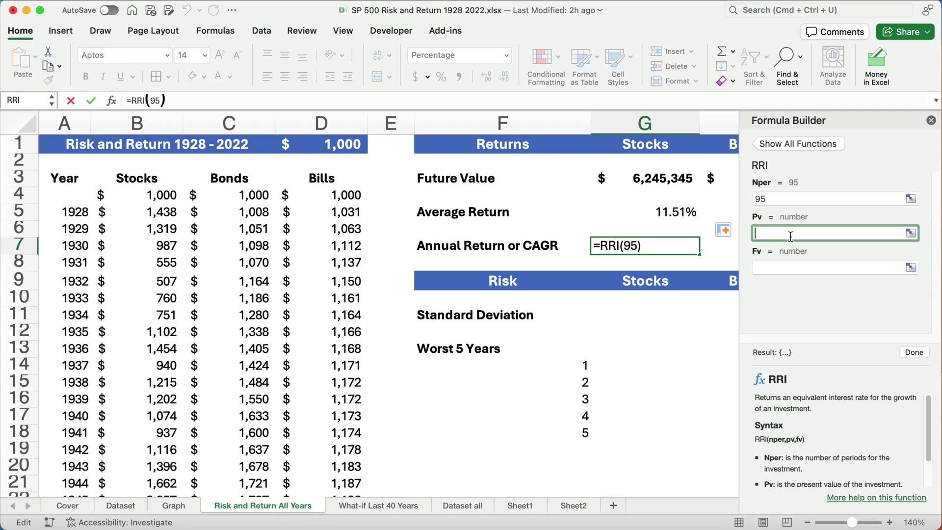
click(157, 200)
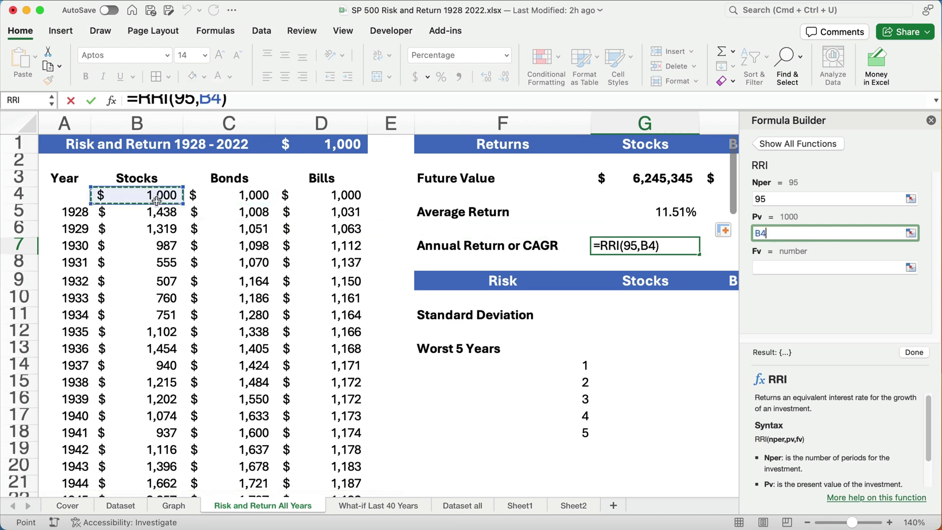
click(778, 267)
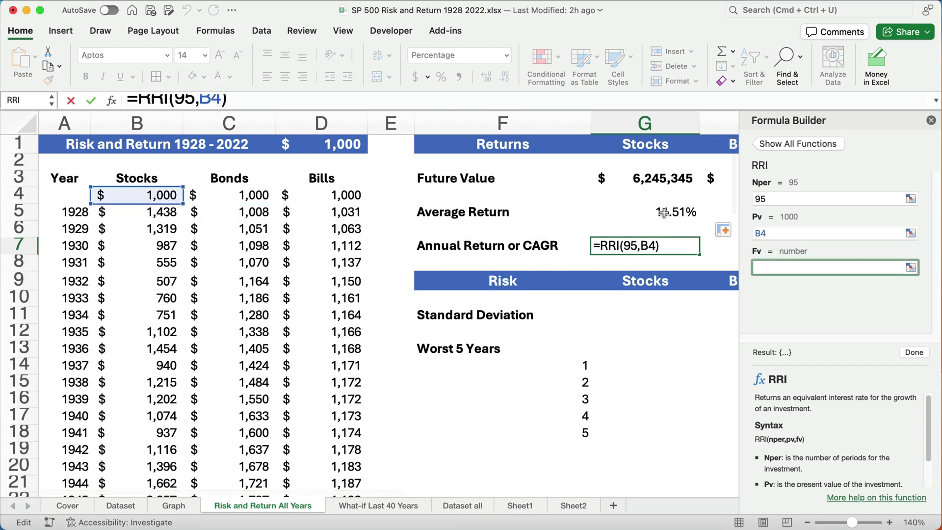
click(649, 186)
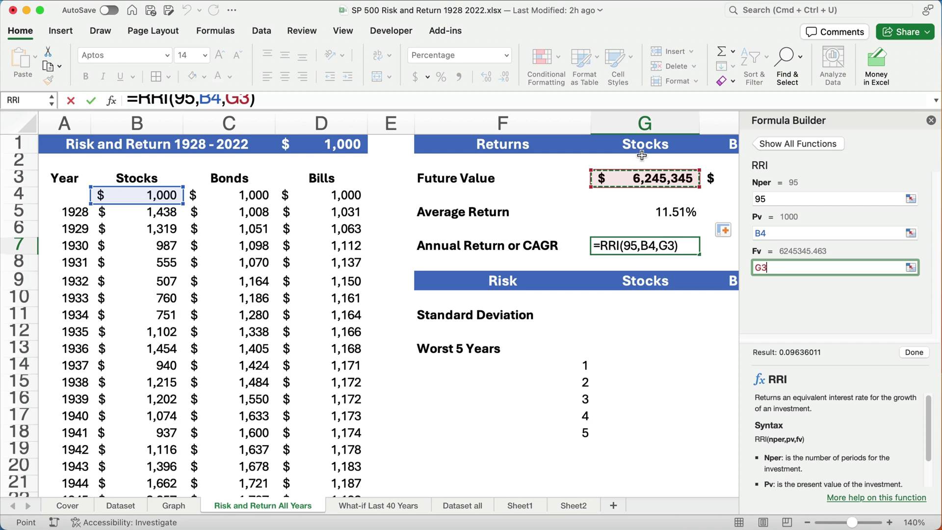
click(915, 353)
click(931, 121)
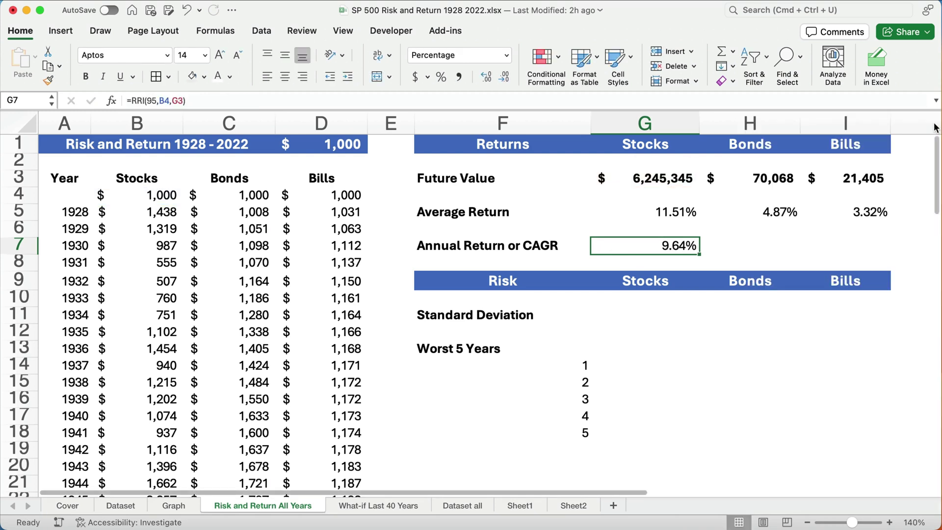
Copy the CAGR formula from G7 across to Bonds and Bills in H7:I7, and compare the Stocks and Bonds future values.
click(695, 314)
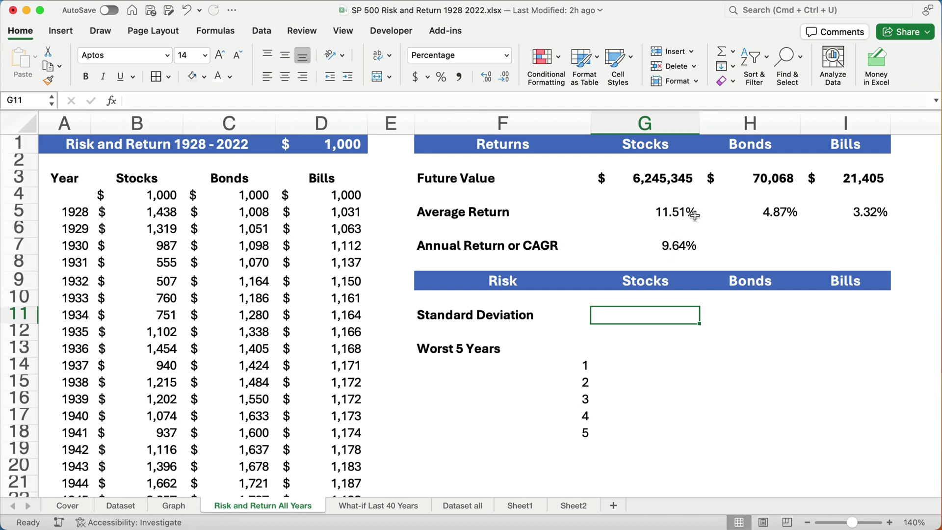
click(665, 248)
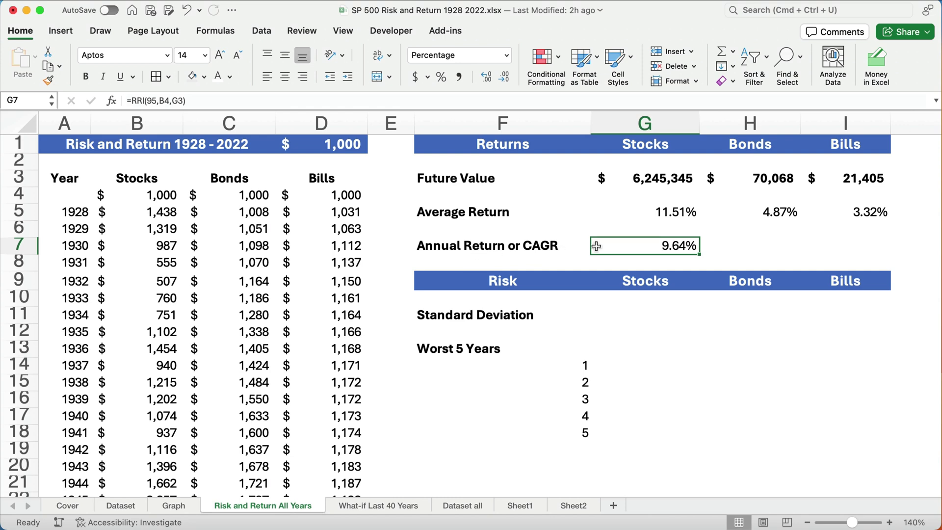
drag(700, 255, 878, 253)
click(681, 248)
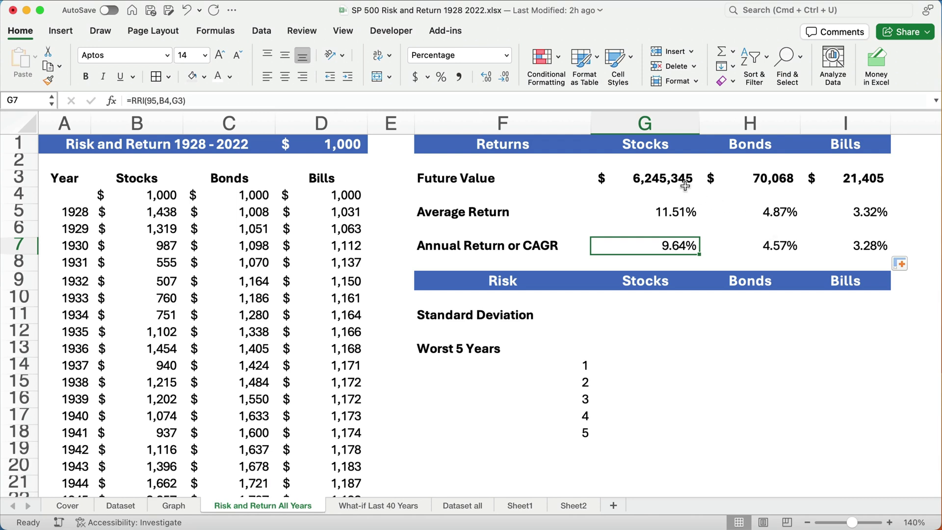
drag(658, 182, 764, 186)
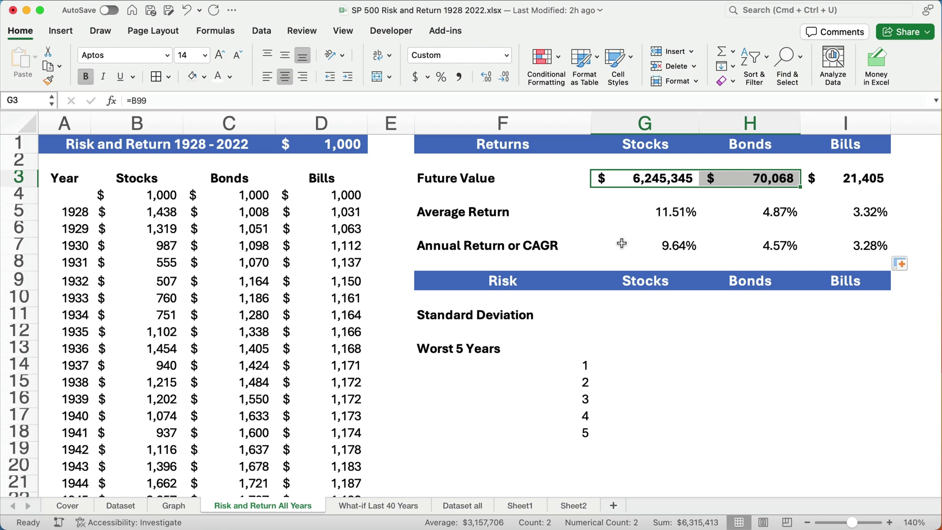
Enter =STDEV.S(Dataset!B2:B96) in G11 as the Standard Deviation for Stocks.
click(684, 322)
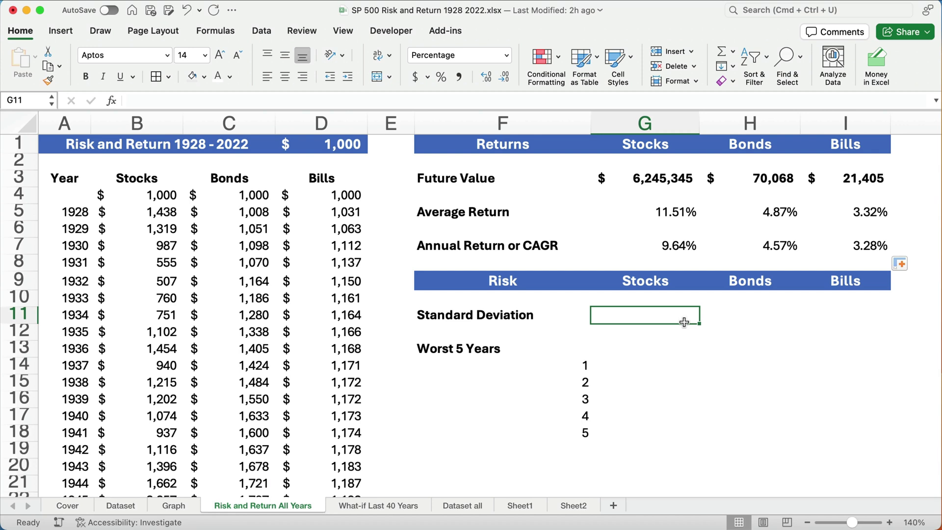
text(=)
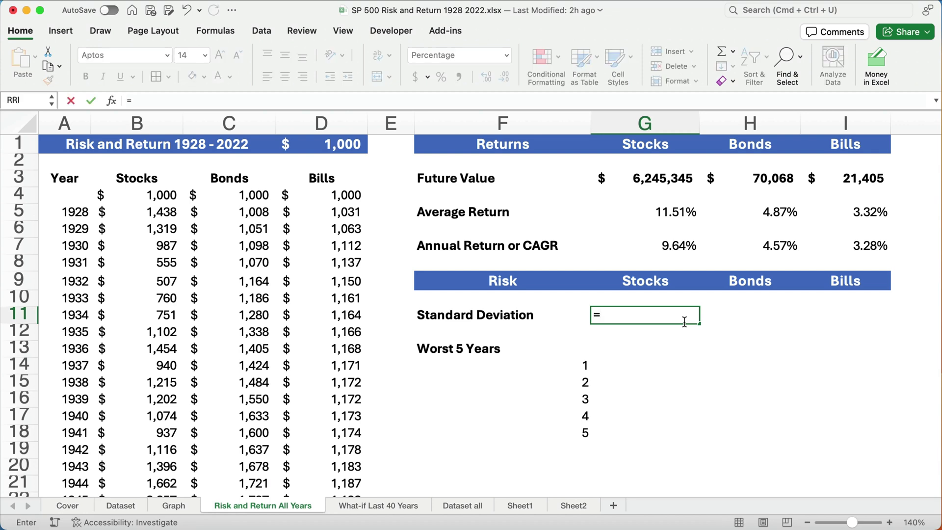
text(std)
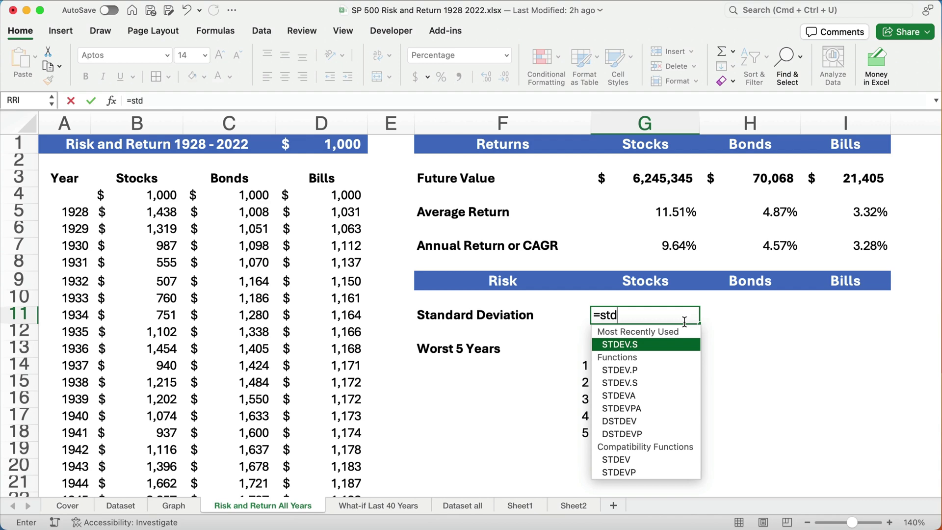
double_click(648, 346)
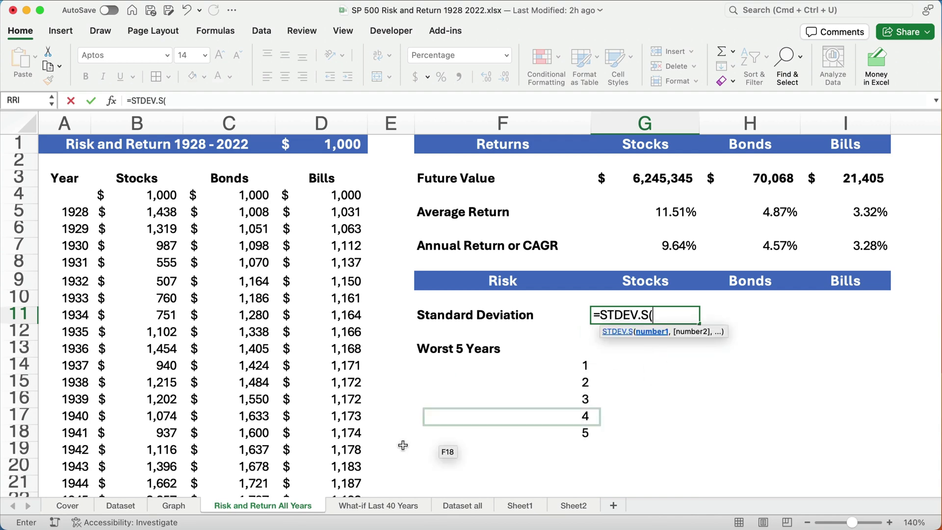
click(128, 505)
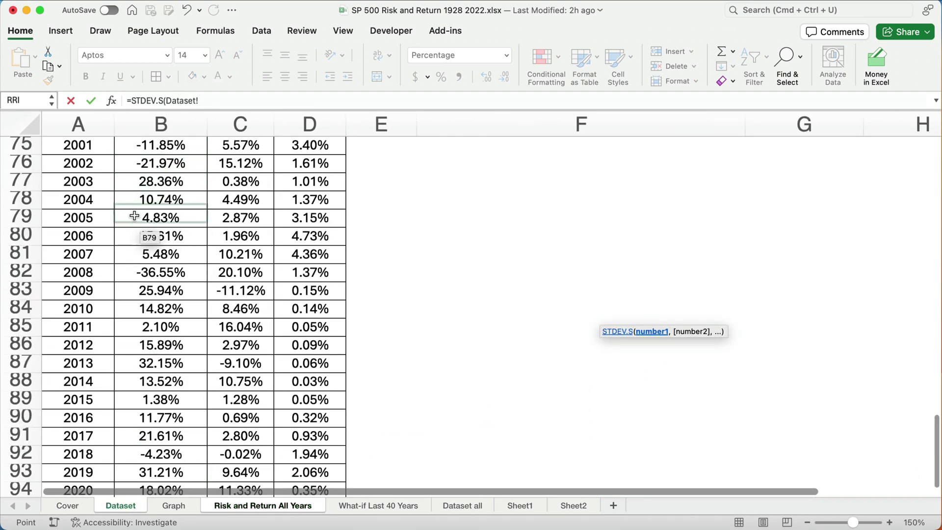
scroll(133, 216, up, 5)
scroll(136, 219, up, 3)
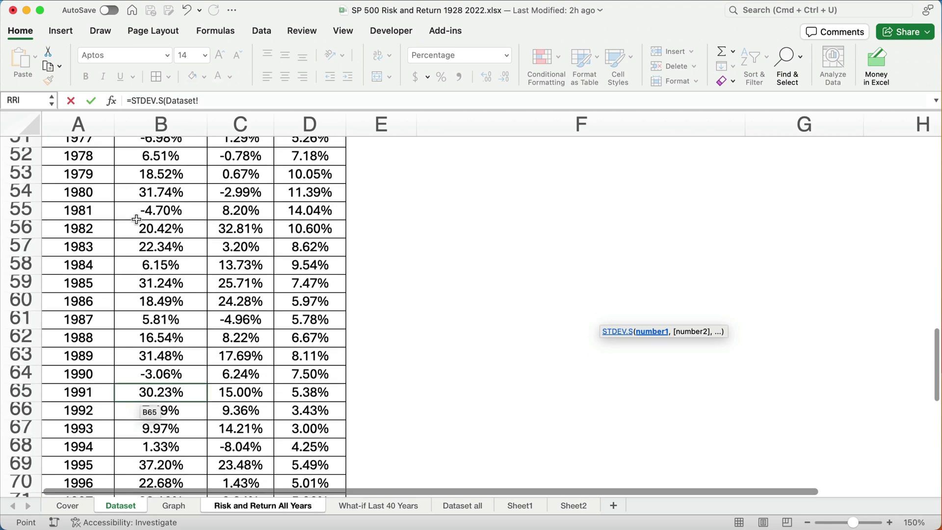
key(ctrl+Home)
click(149, 187)
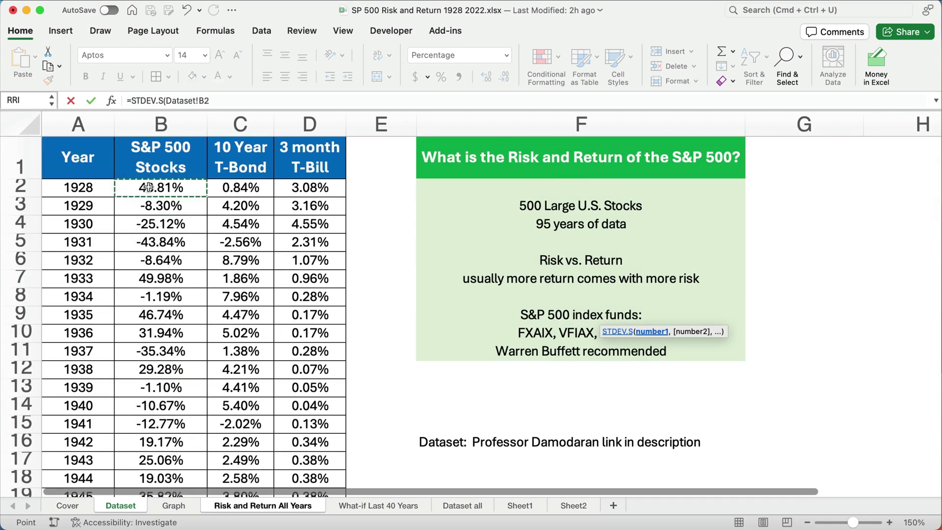
key(ctrl+shift+Down)
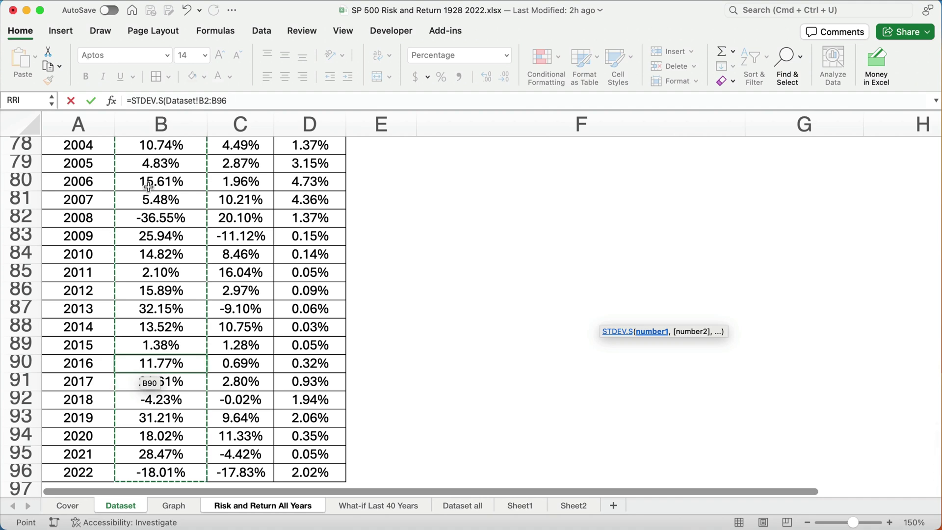
text())
key(Return)
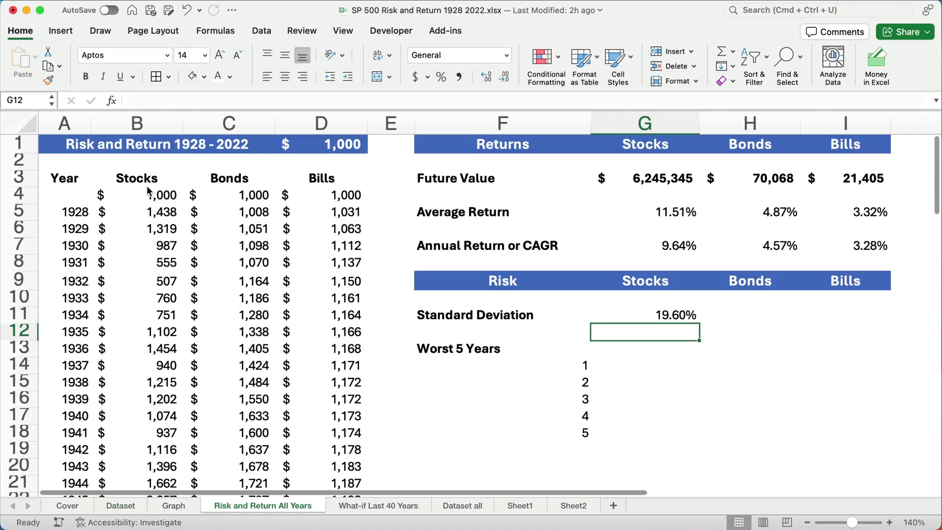
Copy the Standard Deviation formula from G11 across to H11:I11, and check the Bonds and Bills results against the Bills future value.
click(653, 318)
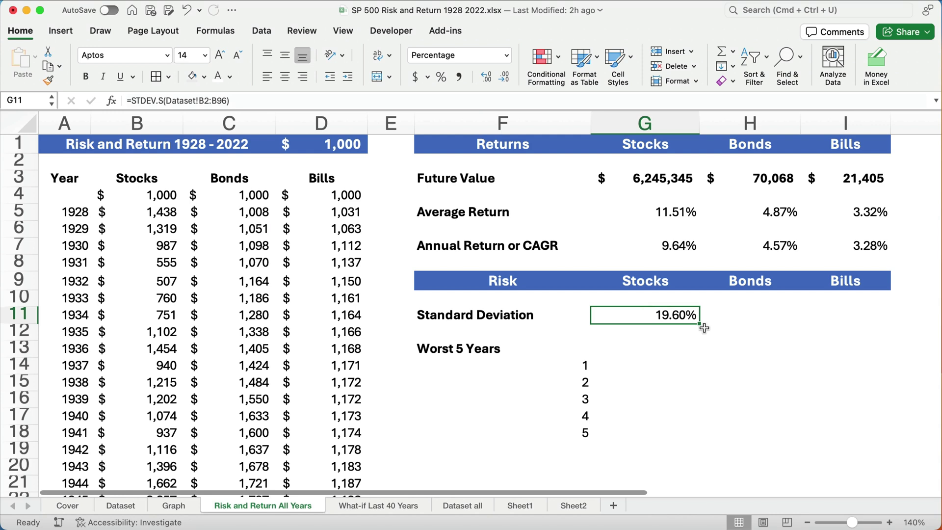
drag(698, 324, 864, 324)
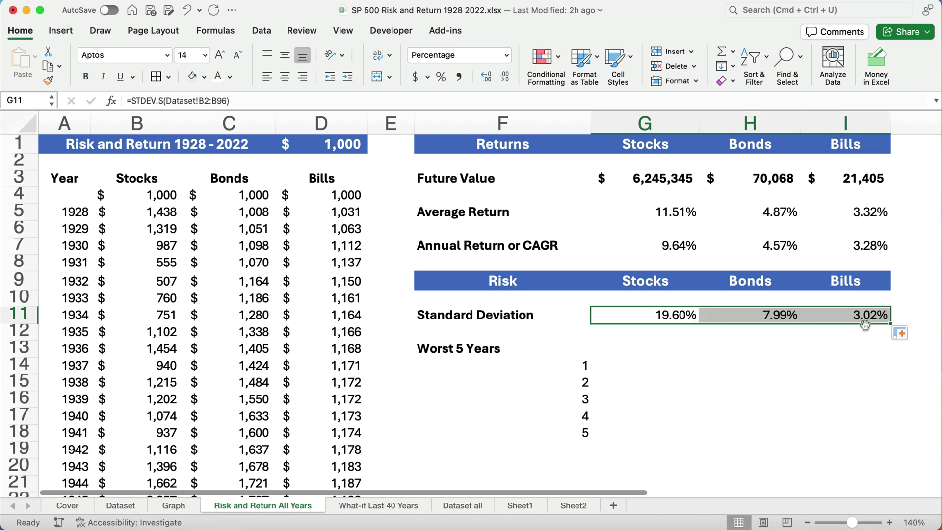
click(784, 321)
click(857, 319)
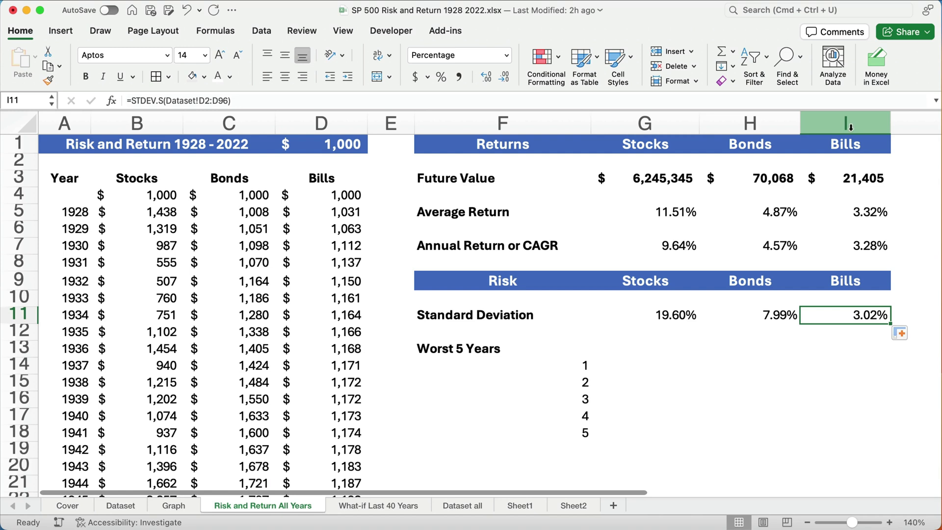
click(847, 183)
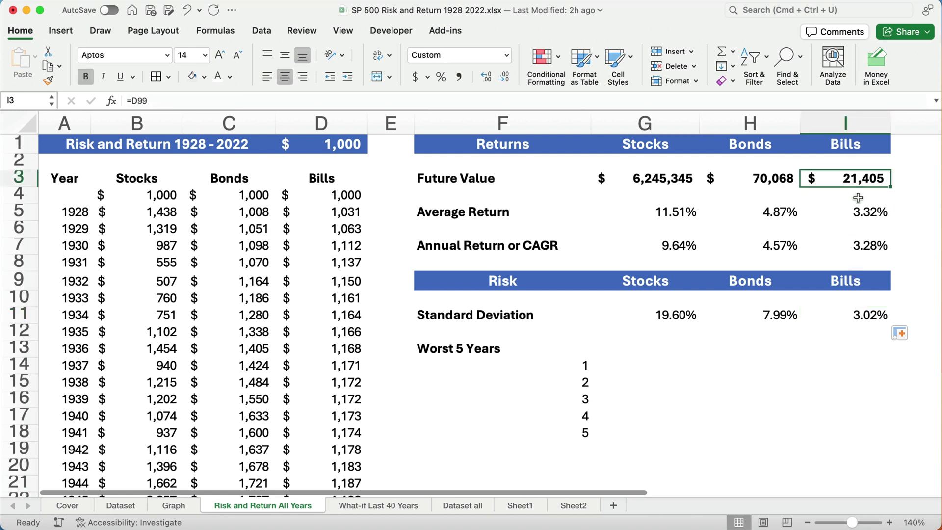
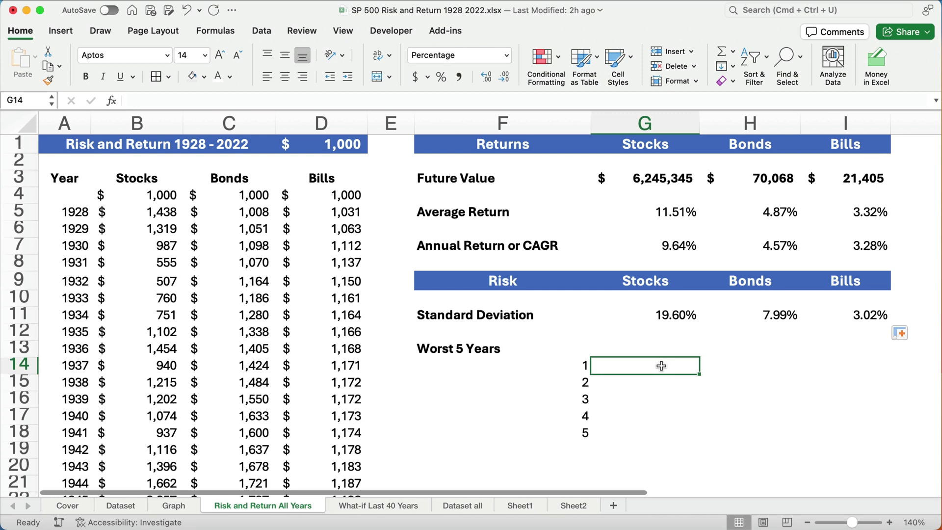
Insert the SMALL function in G14 for the worst Stocks year.
click(113, 103)
click(784, 144)
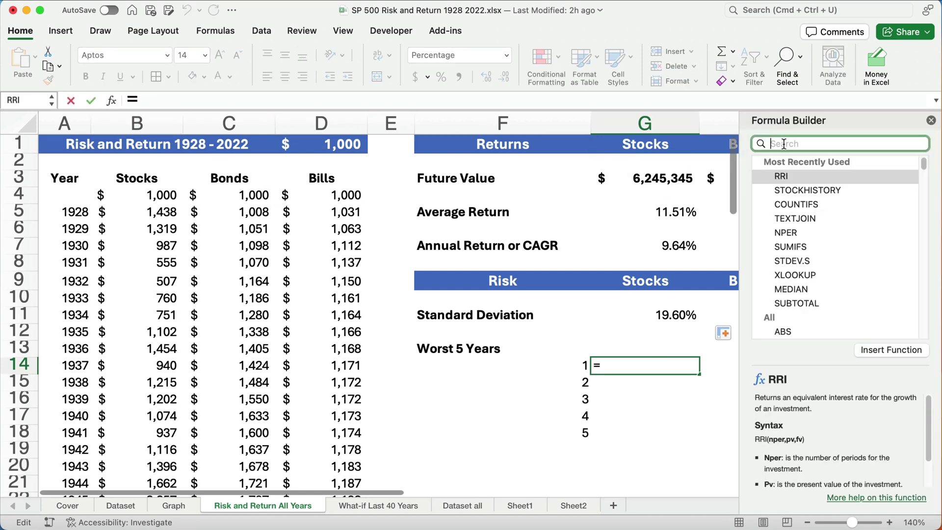
text(small)
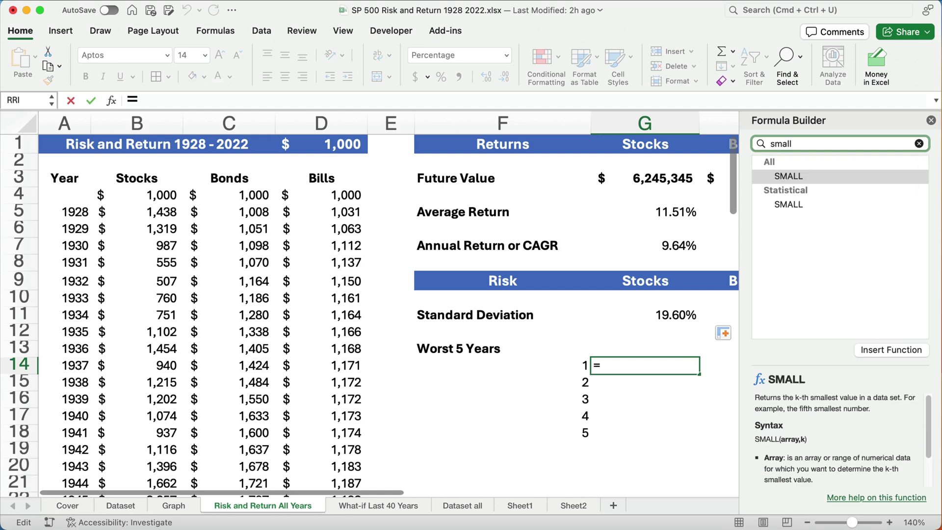
click(813, 176)
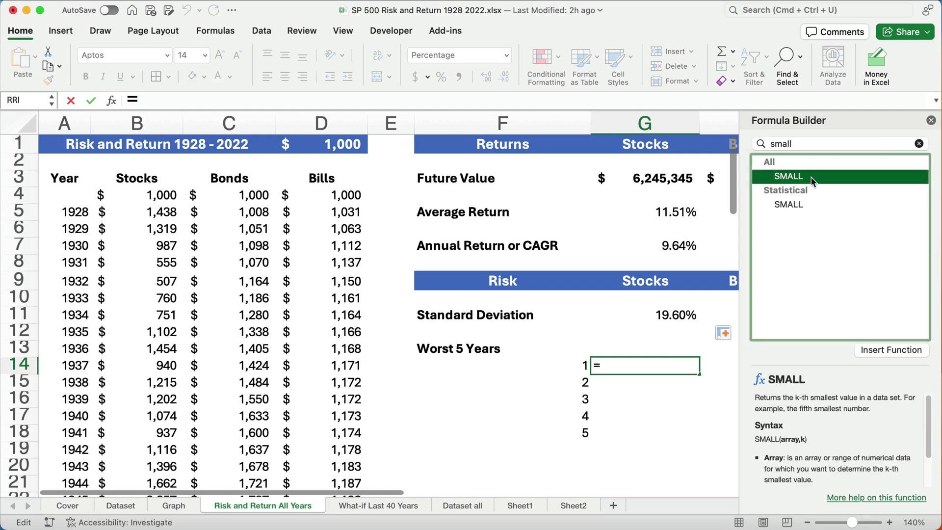
double_click(812, 178)
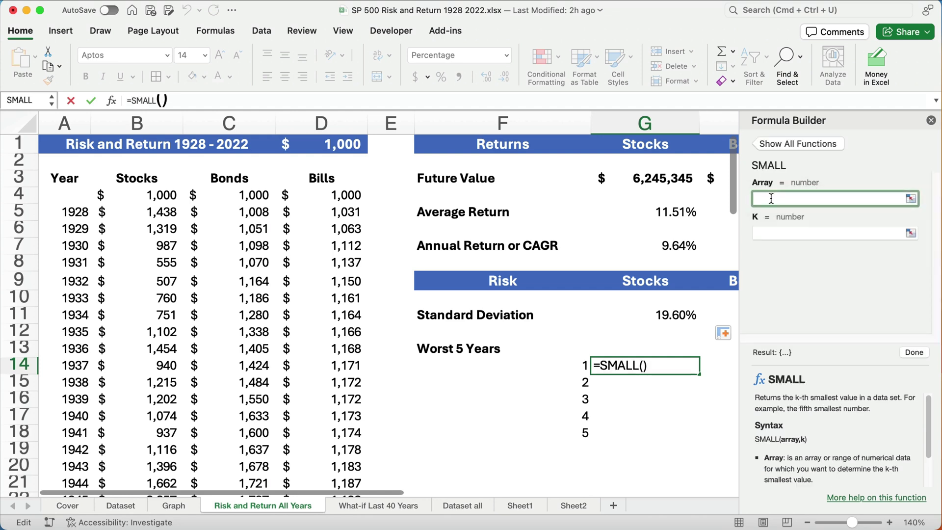
Set the SMALL function's Array to the Stocks returns on the Dataset sheet as the absolute range Dataset!$B$2:$B$96.
click(122, 507)
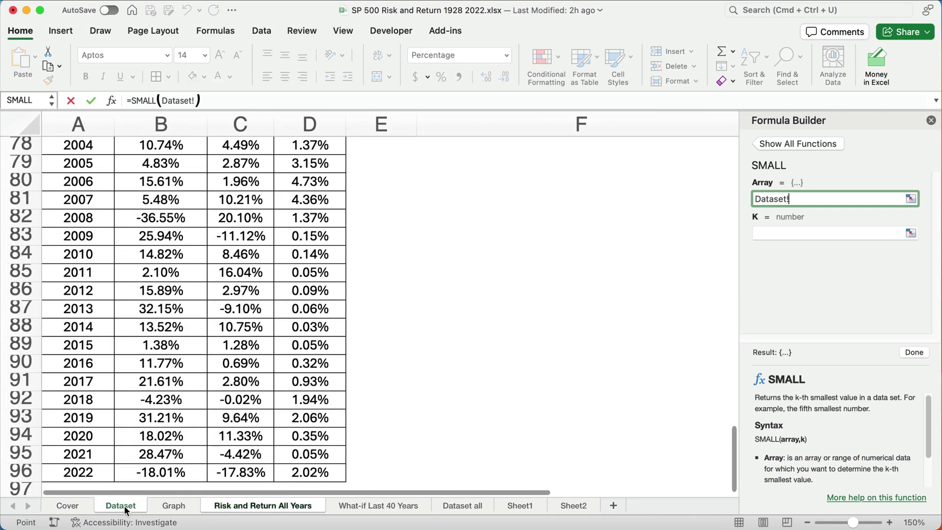
click(173, 254)
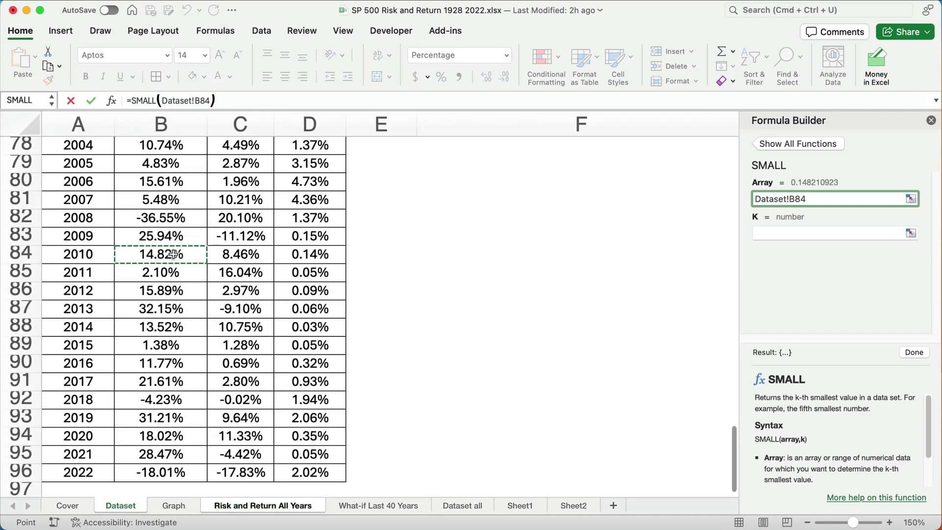
scroll(174, 254, up, 20)
click(161, 188)
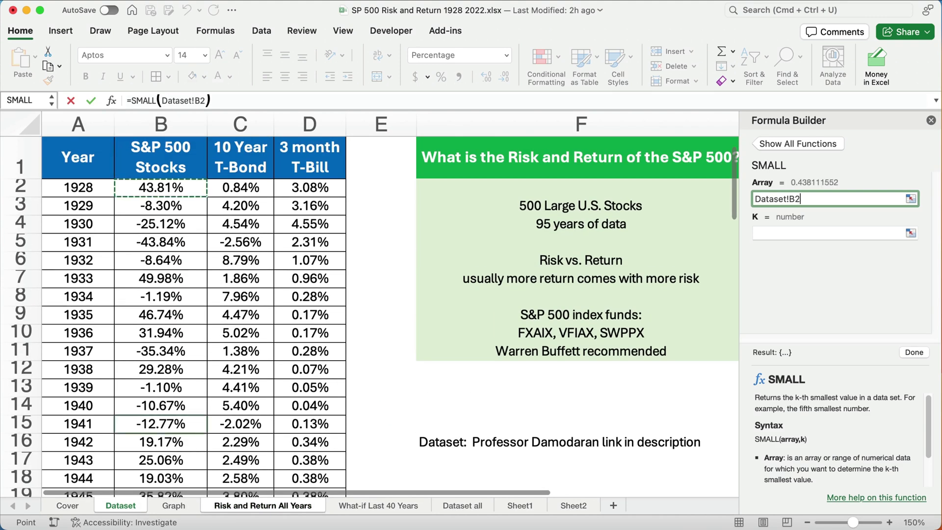
key(super+shift+Down)
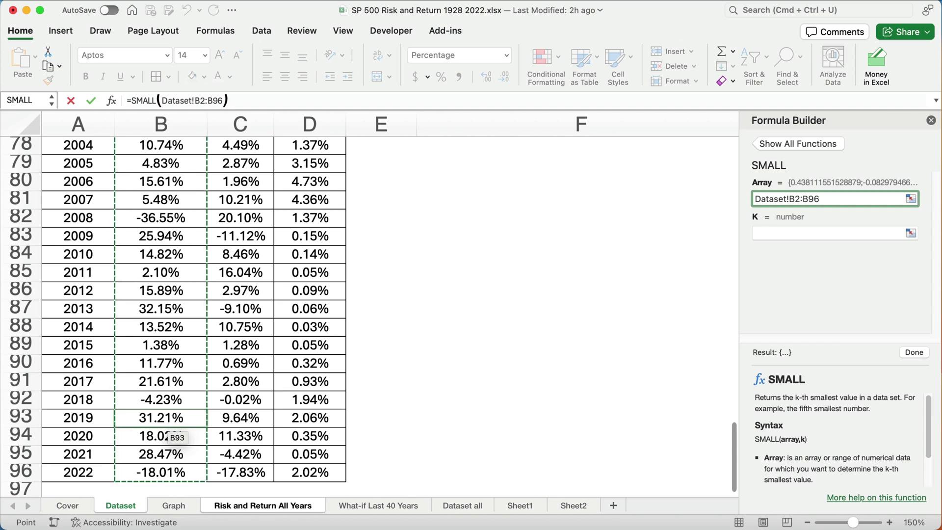
key(super+t)
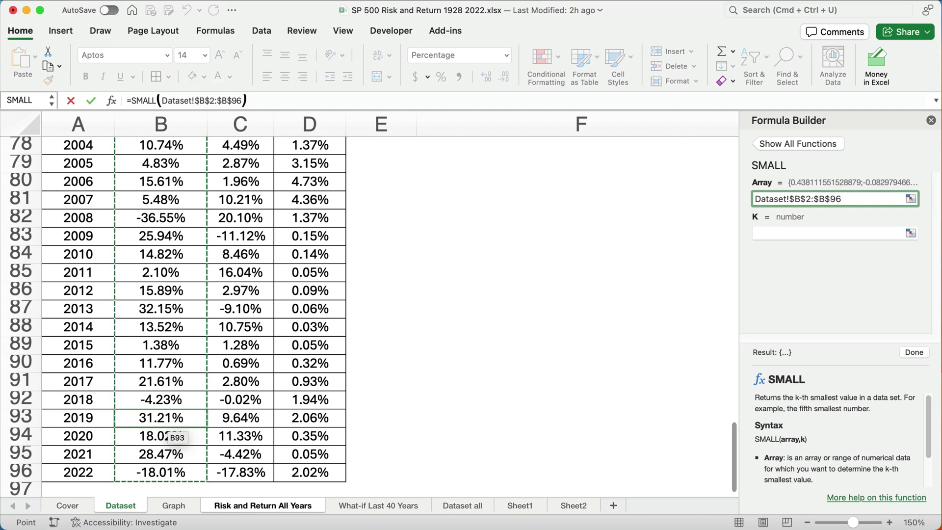
Set K to F14 to complete the SMALL formula, and copy it down from G14 to G18 for the five worst Stocks years.
click(766, 233)
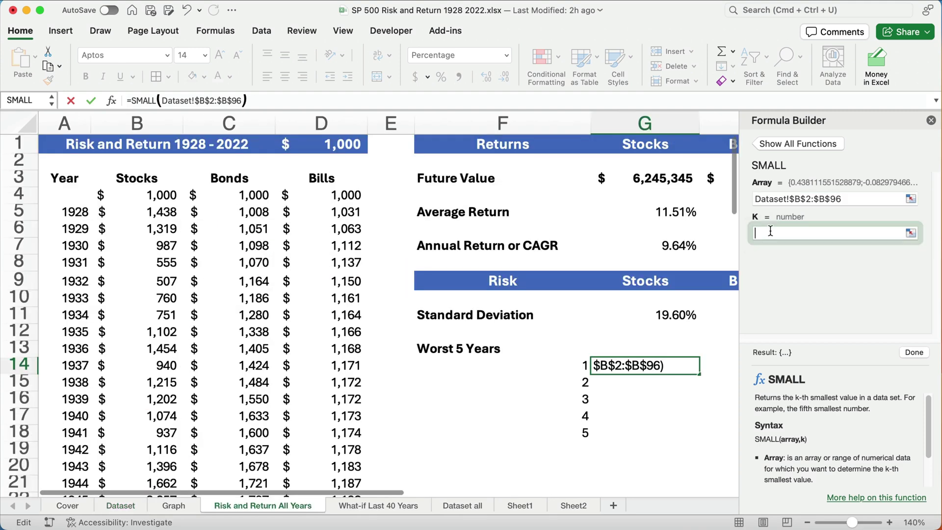
click(569, 367)
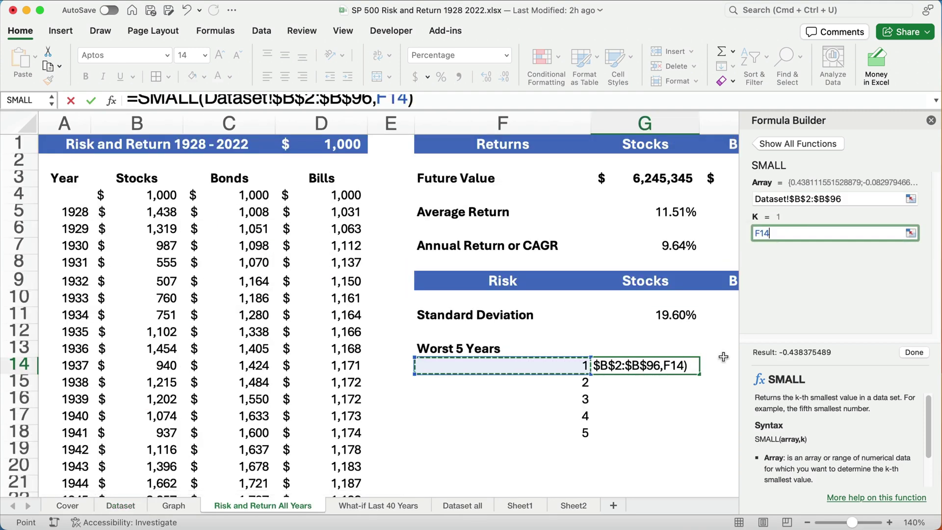
click(914, 353)
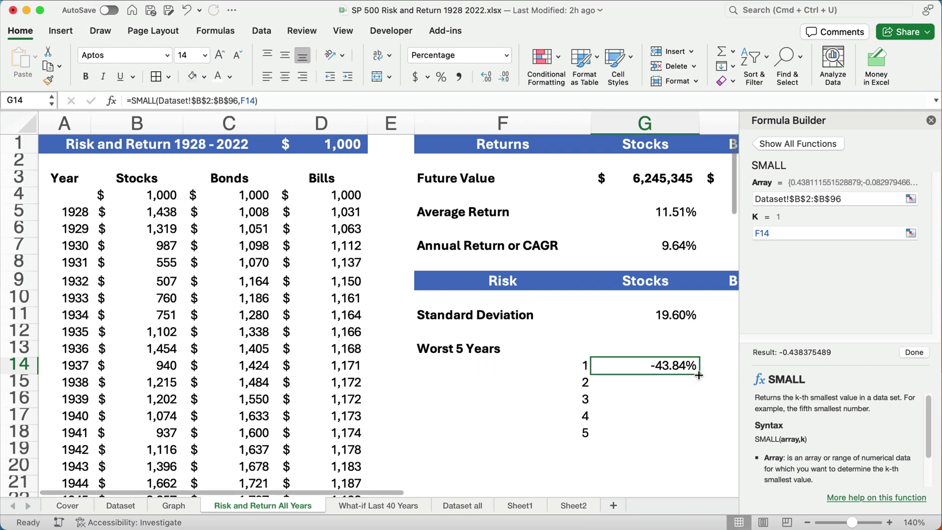
drag(699, 374, 695, 443)
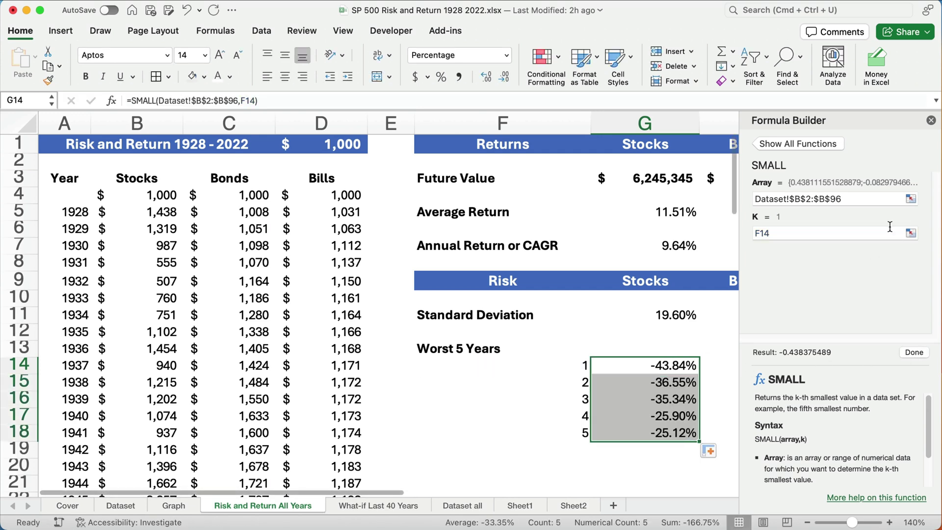
click(931, 121)
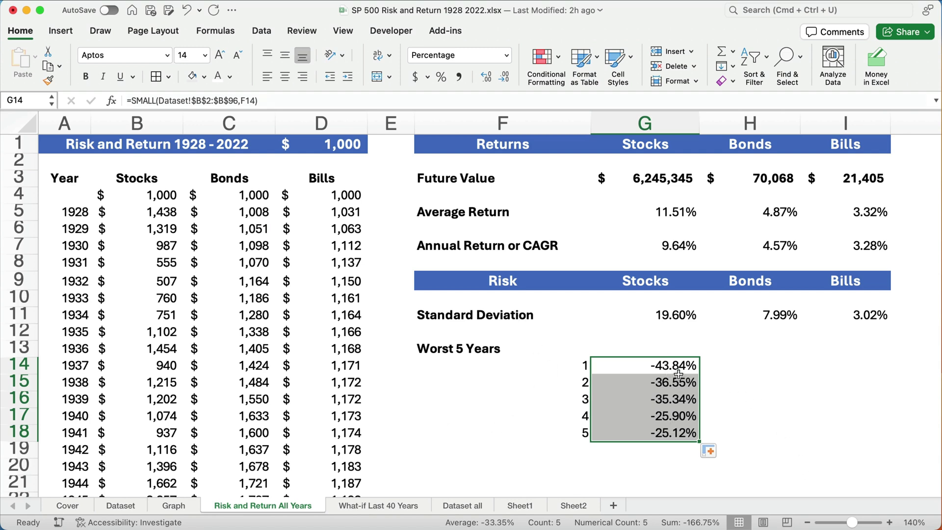
Review the Stocks figures in G3:G11, and copy the SMALL formula from G14 to H14 for Bonds.
drag(648, 178, 647, 315)
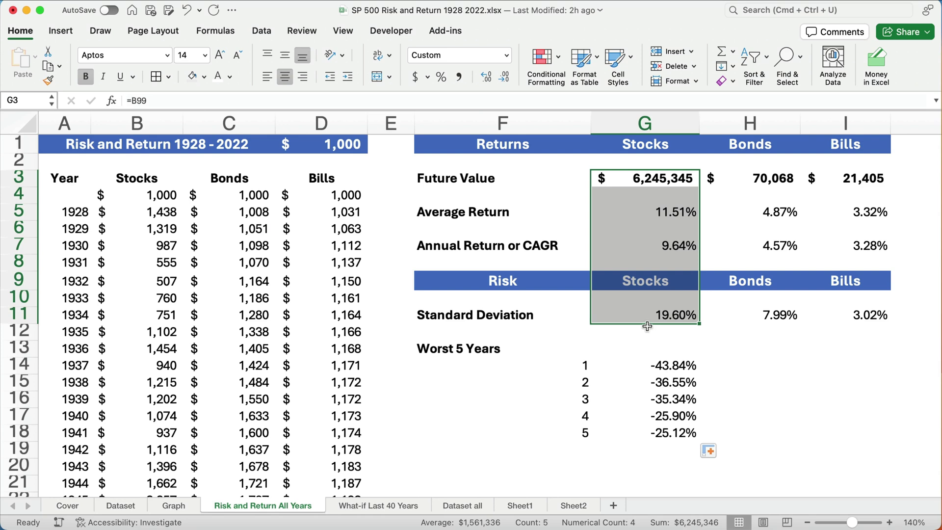
click(635, 180)
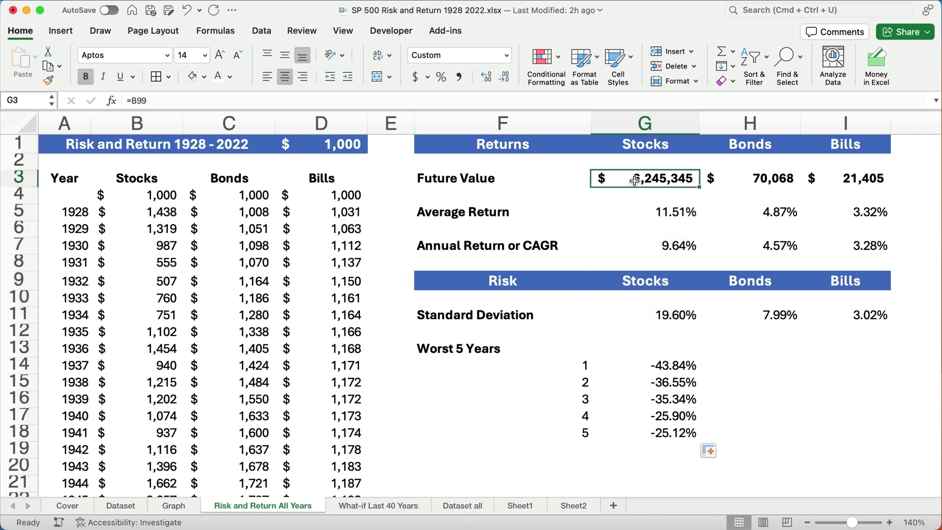
click(758, 367)
click(645, 367)
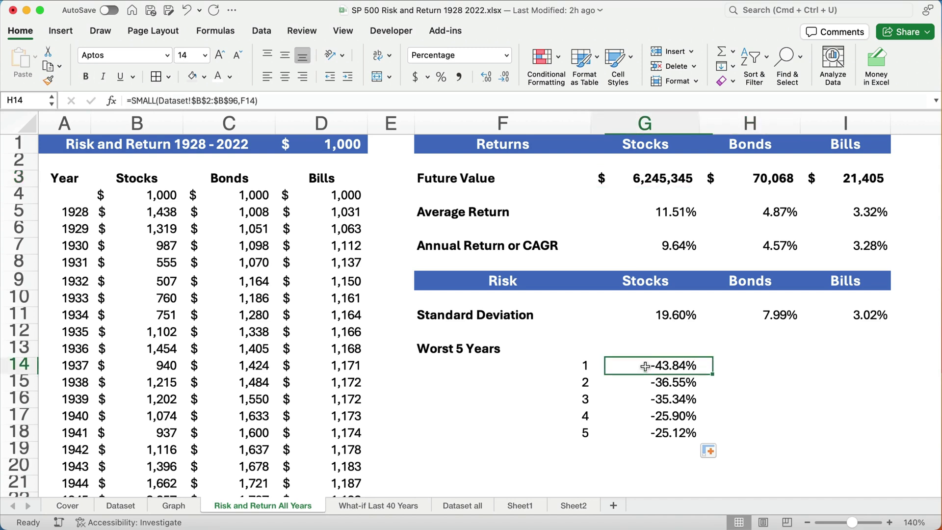
drag(700, 375, 771, 376)
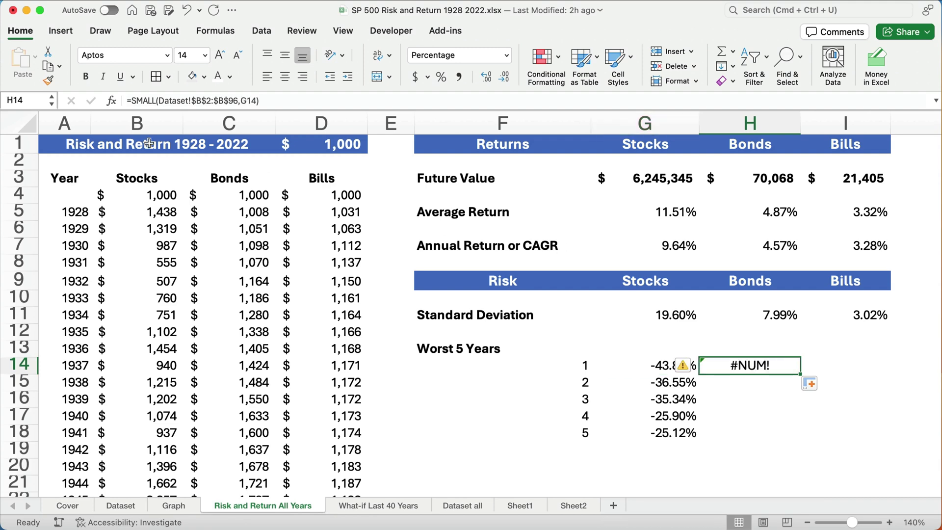
Set K to rank cell F14 in the Bonds SMALL formula in H14.
click(112, 101)
click(776, 232)
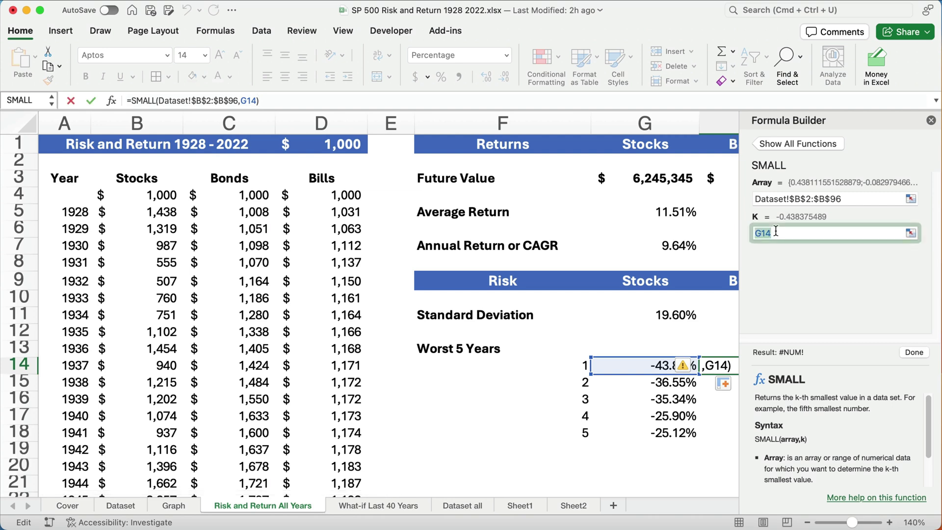
click(582, 364)
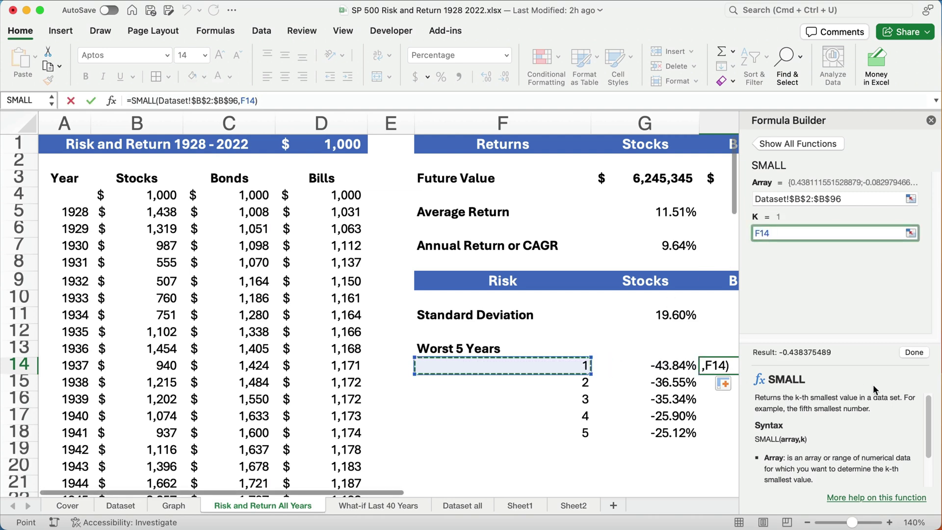
Change the Array in H14's SMALL formula to the Bonds returns, Dataset!$C$2:$C$96.
click(807, 198)
key(BackSpace)
text(c)
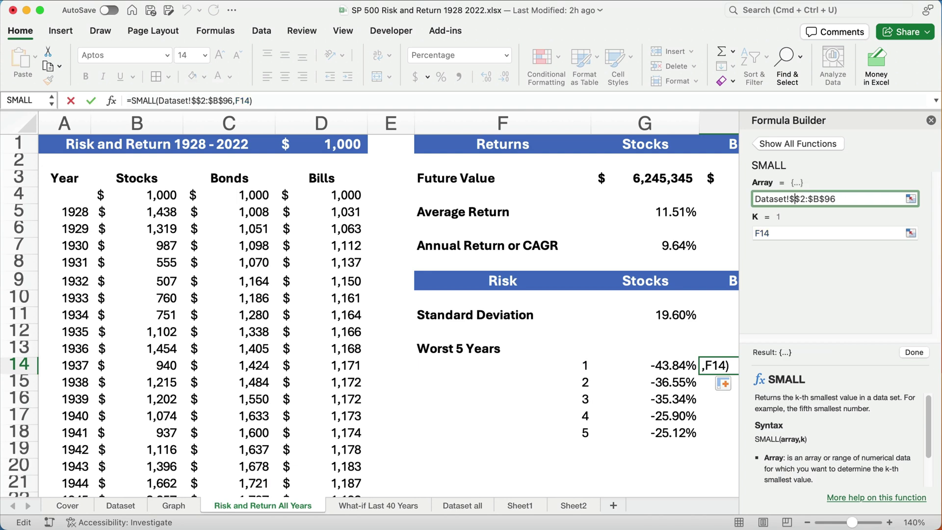
click(825, 199)
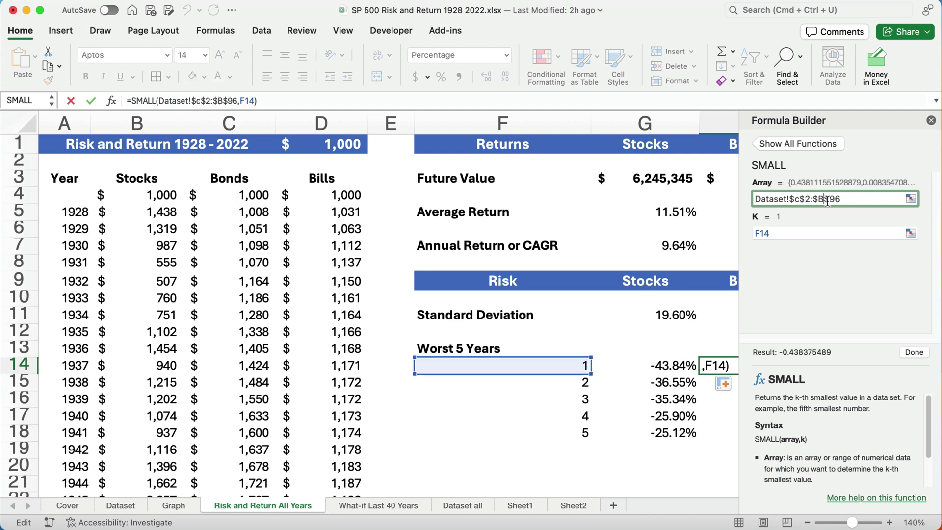
key(BackSpace)
text(c)
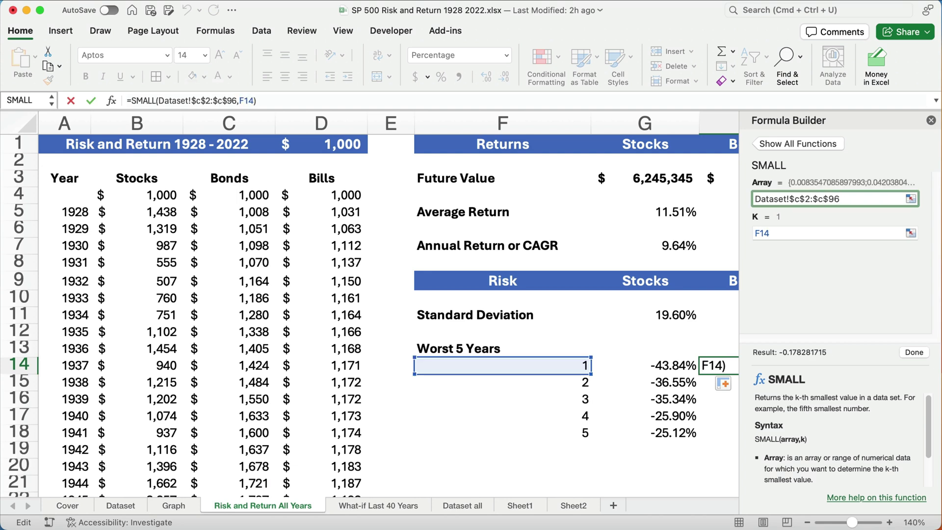
key(Return)
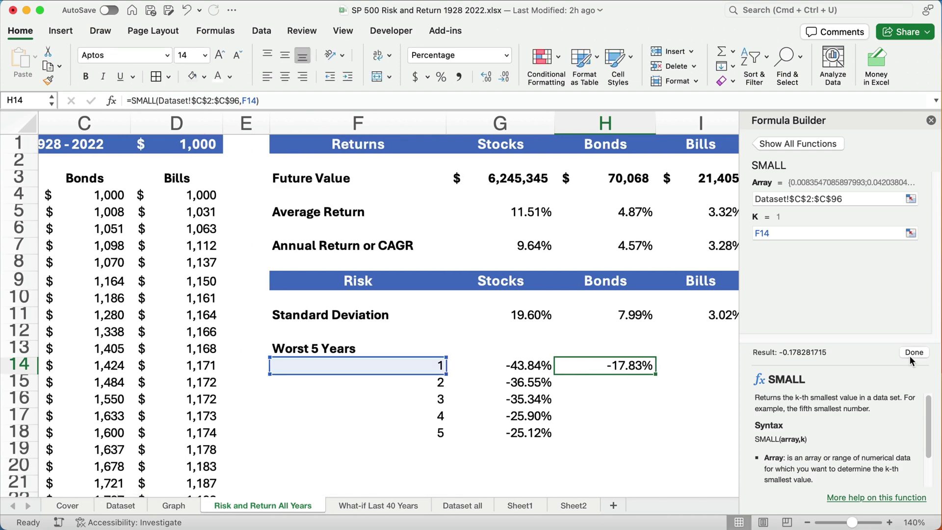
Check the Bonds returns on the Dataset sheet, and copy the SMALL formula from H14 down to H18.
click(129, 508)
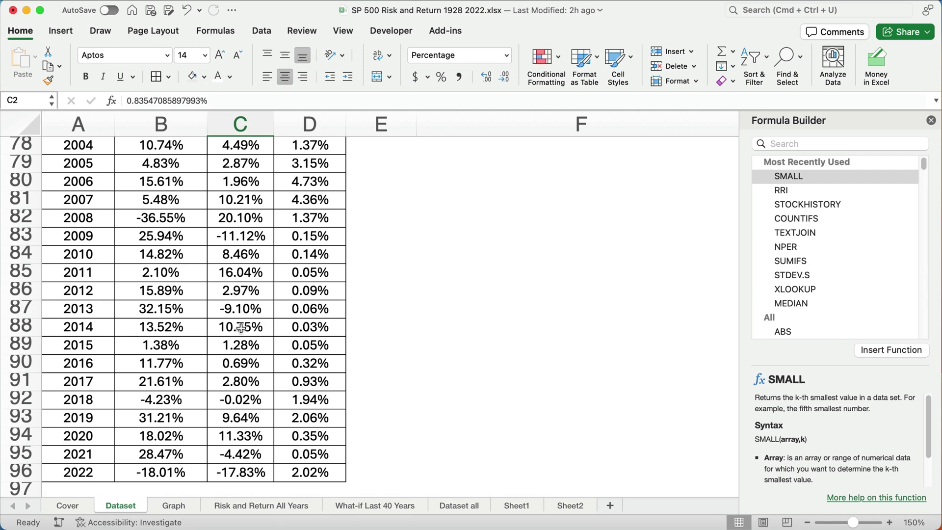
click(263, 508)
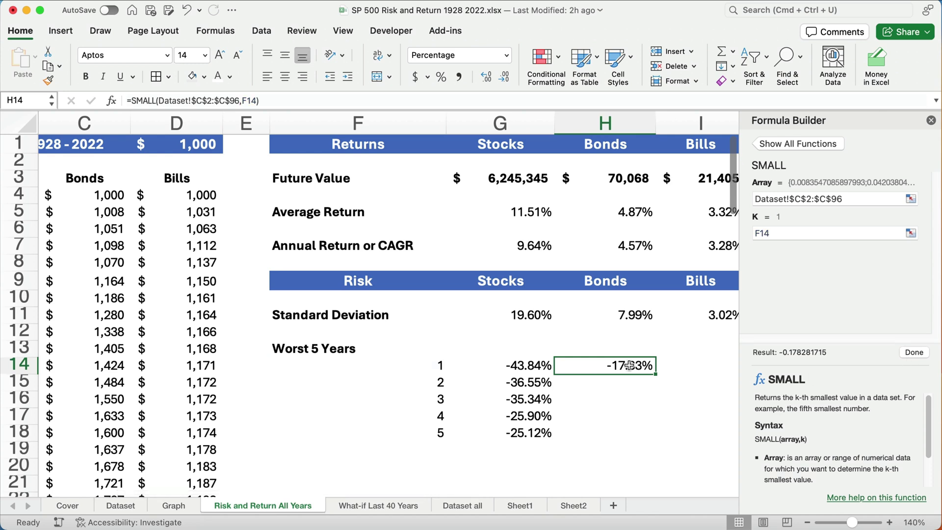
drag(657, 376, 656, 436)
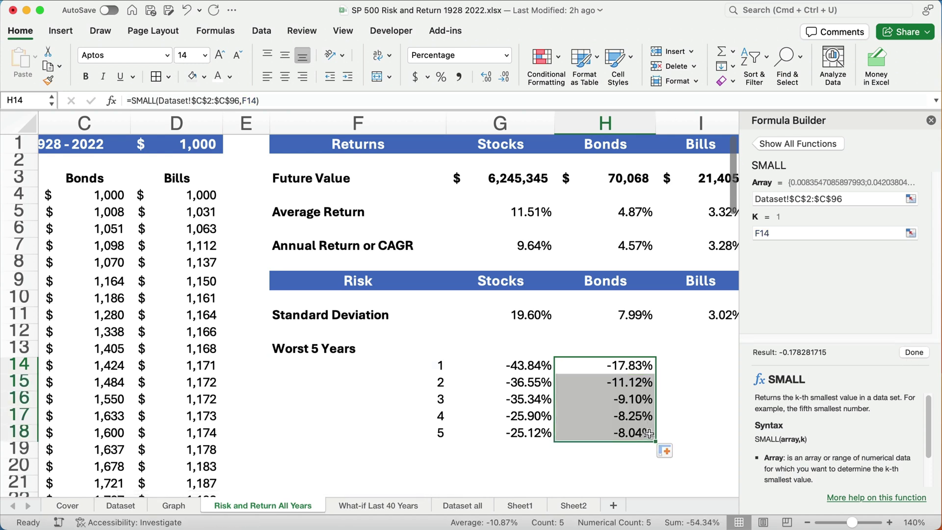
click(932, 121)
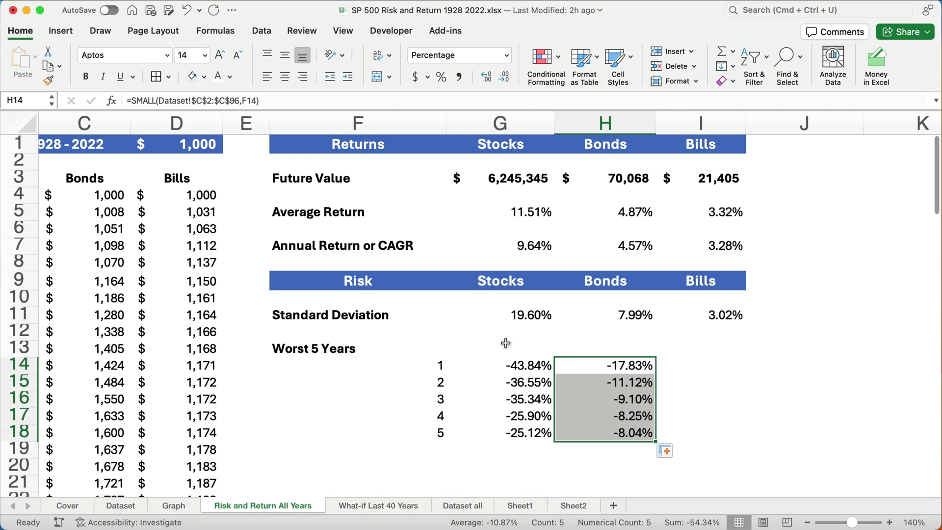
Review the worst Bonds years and the Bonds CAGR, and copy the SMALL formula from H14 to I14 for Bills.
drag(590, 367, 600, 431)
click(622, 243)
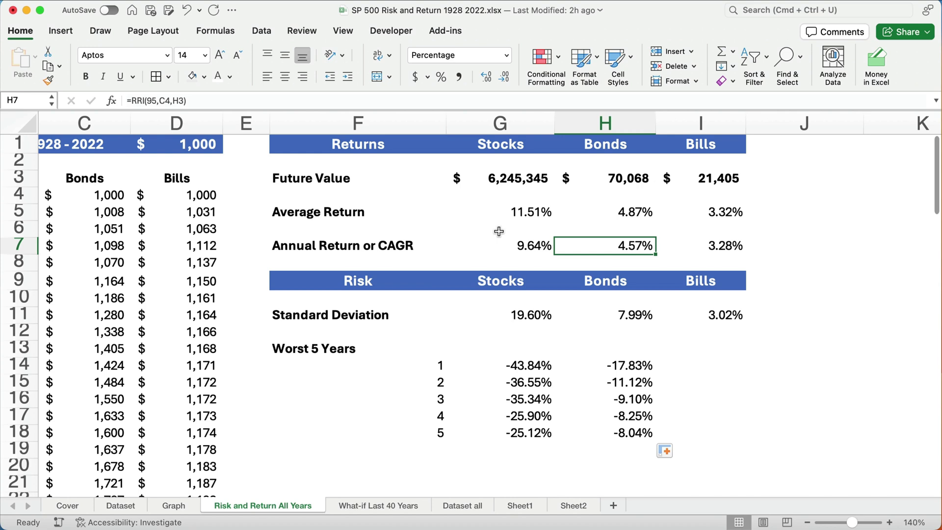
click(636, 366)
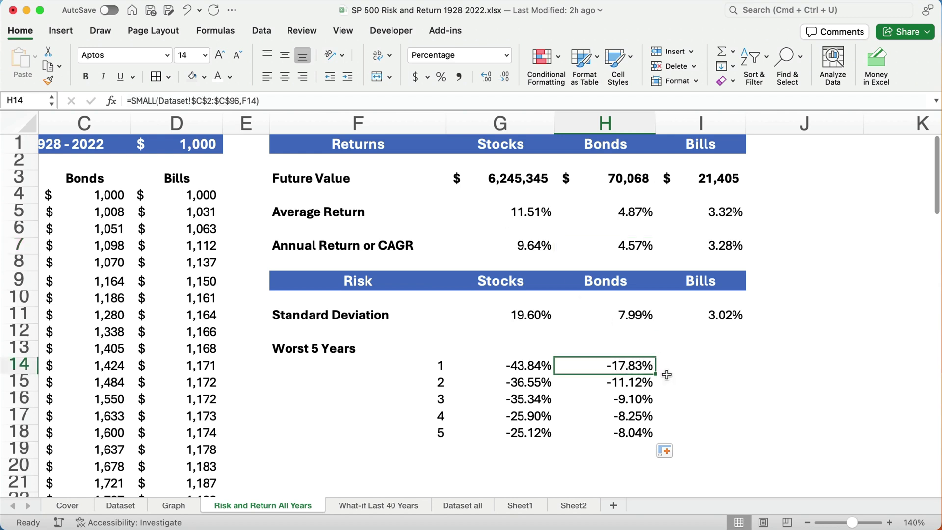
drag(657, 374, 716, 367)
click(716, 367)
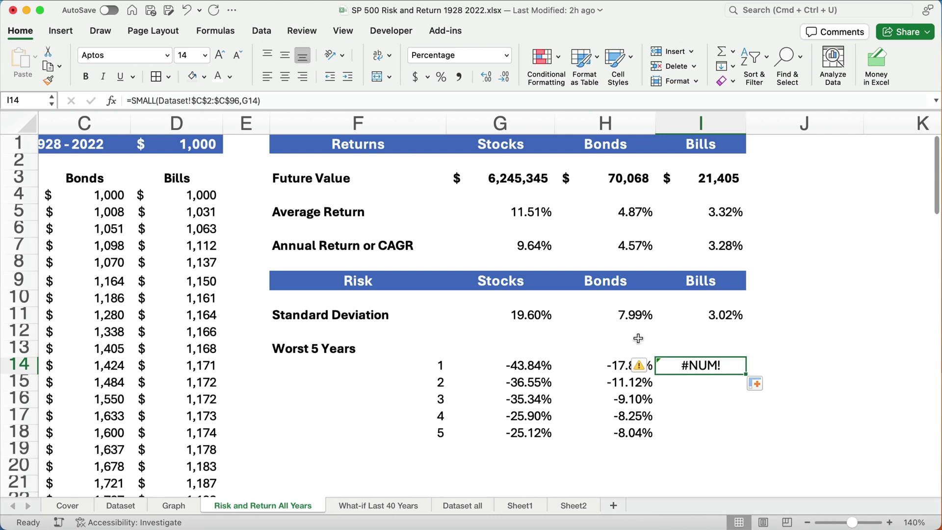
Set K to rank cell F14 in the Bills SMALL formula in I14.
click(112, 101)
click(766, 232)
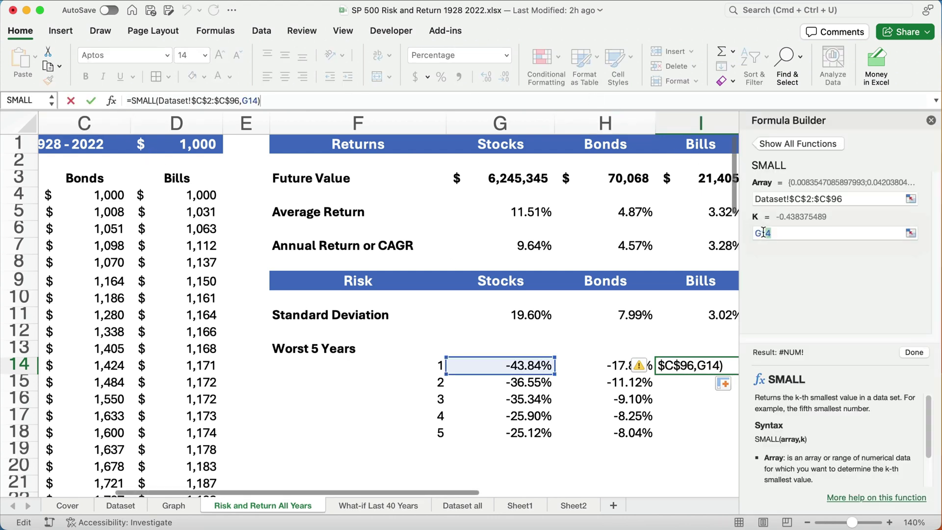
click(435, 373)
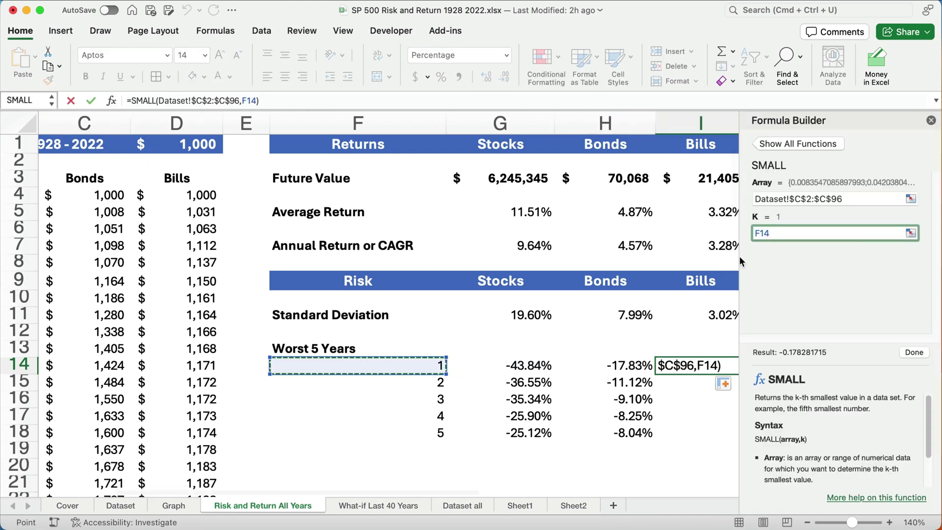
Change the Array in I14's SMALL formula to the Bills returns, Dataset!$D$2:$D$96, and copy the formula down to I18.
click(801, 199)
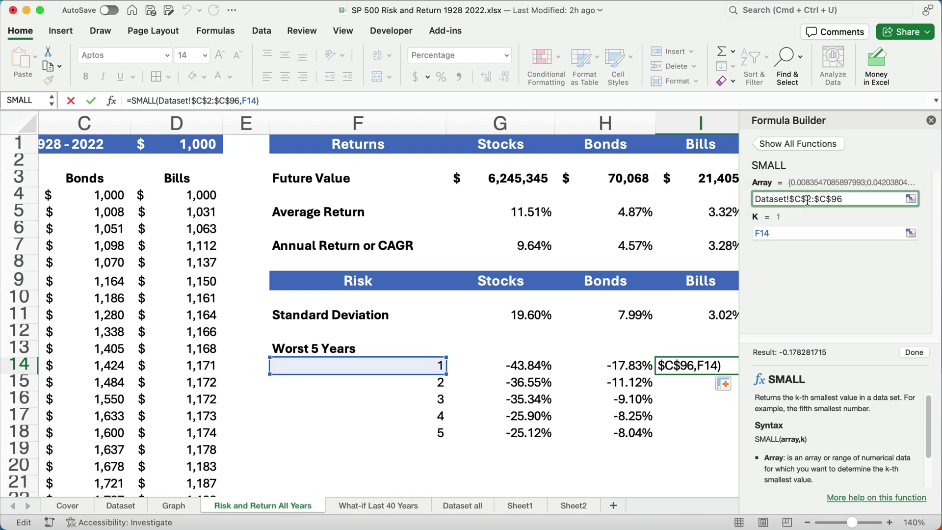
key(BackSpace)
text(d)
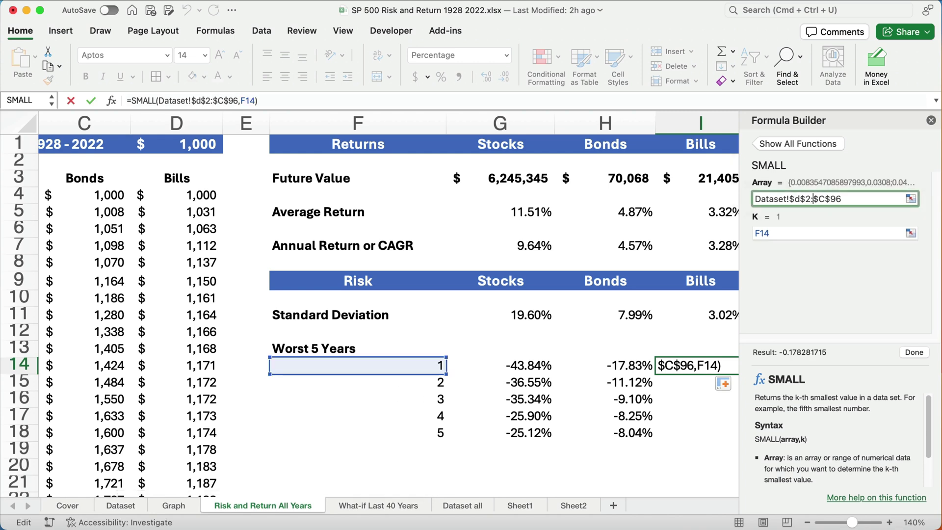
click(824, 199)
key(BackSpace)
text(d)
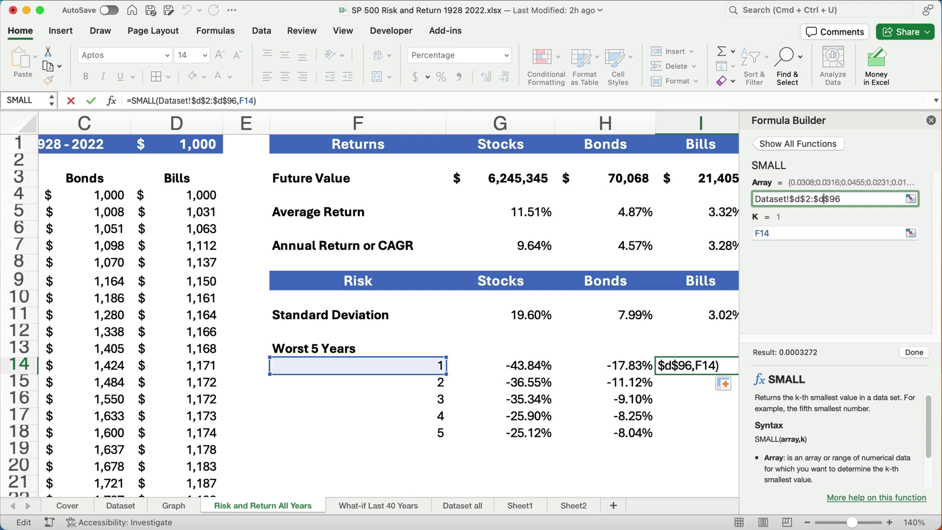
key(Return)
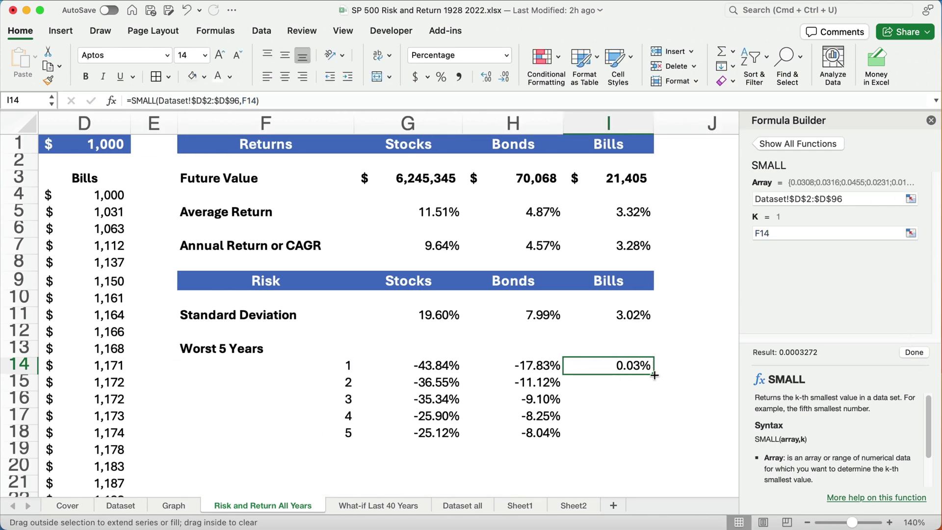
drag(655, 375, 655, 441)
Close the Formula Builder and review the return and risk results, including the worst five Stocks years in G14:G18.
click(282, 381)
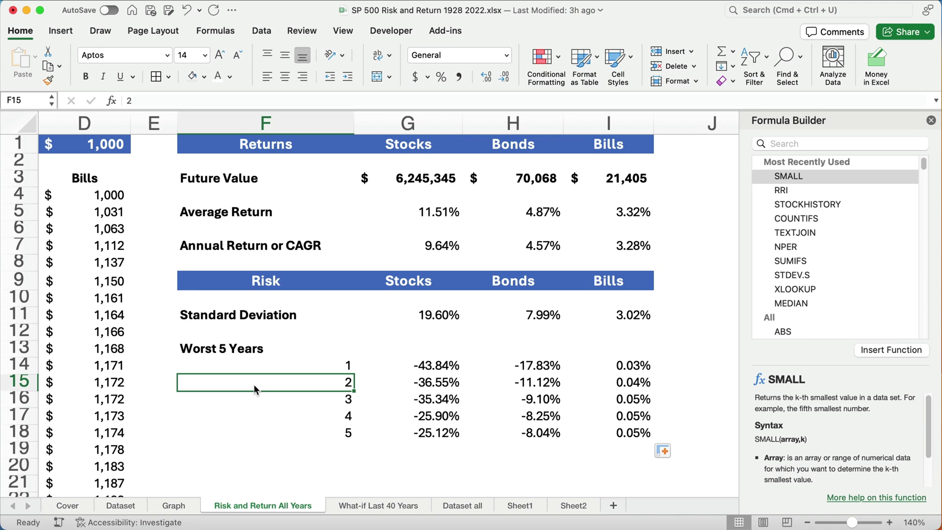
click(615, 185)
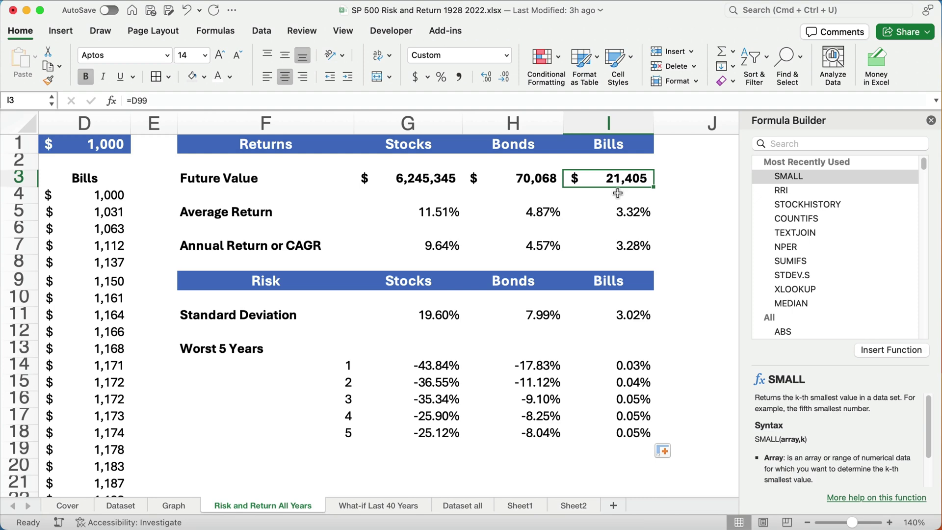
click(932, 120)
drag(478, 492, 297, 475)
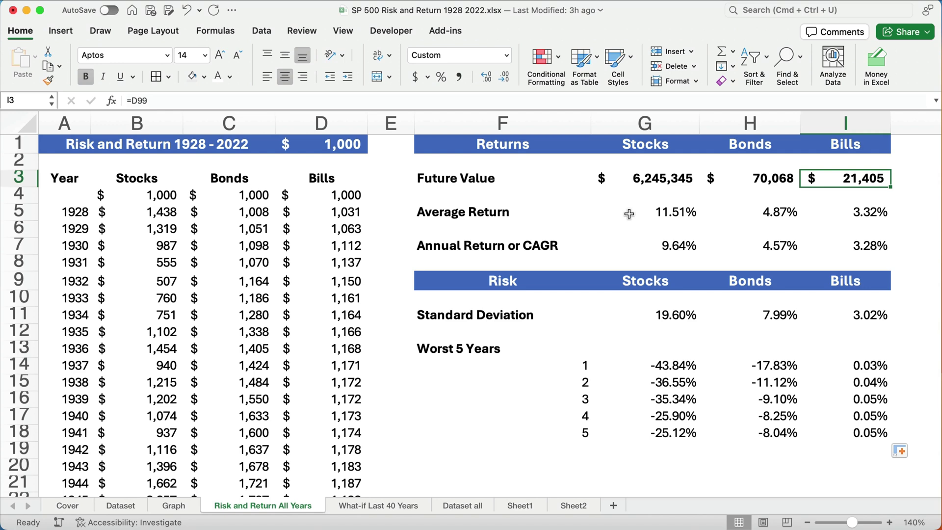
drag(671, 366, 672, 433)
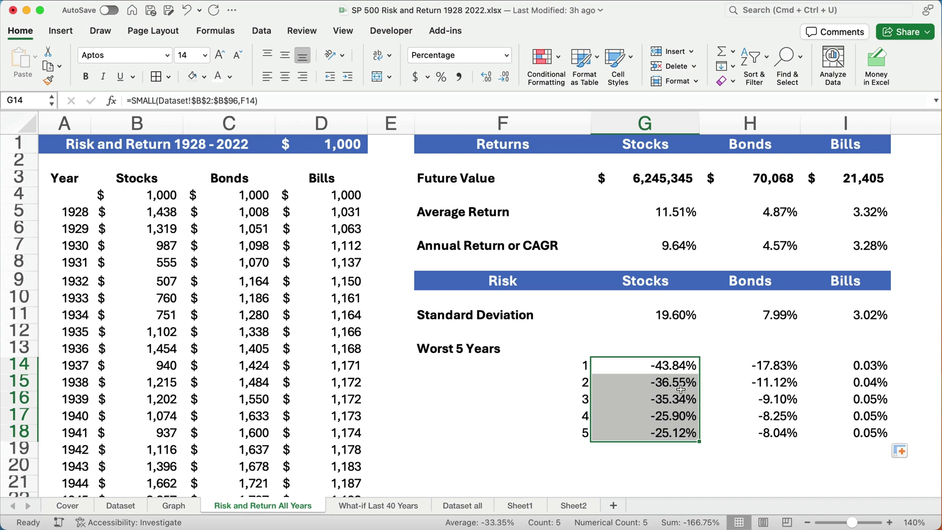
Open the What-if Last 40 Years sheet and look through its yearly portfolio table and Risk and Return table.
click(397, 506)
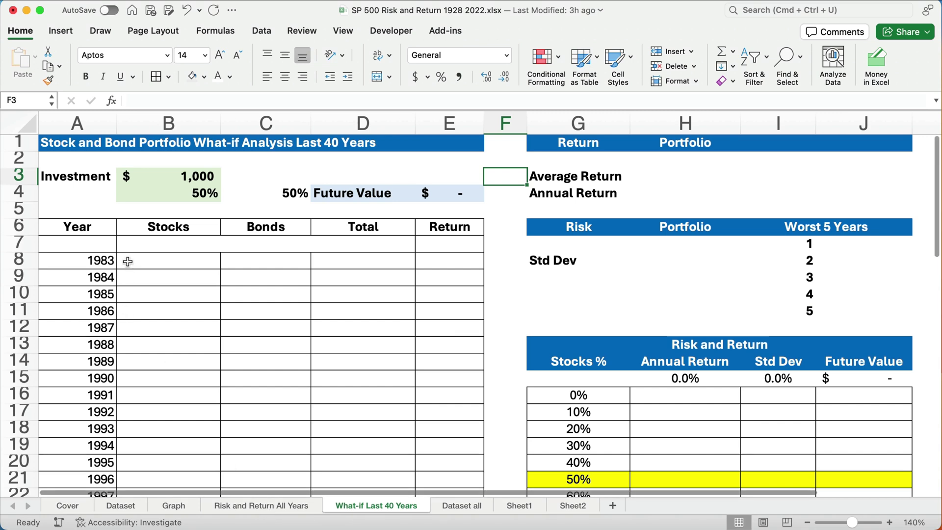
click(175, 265)
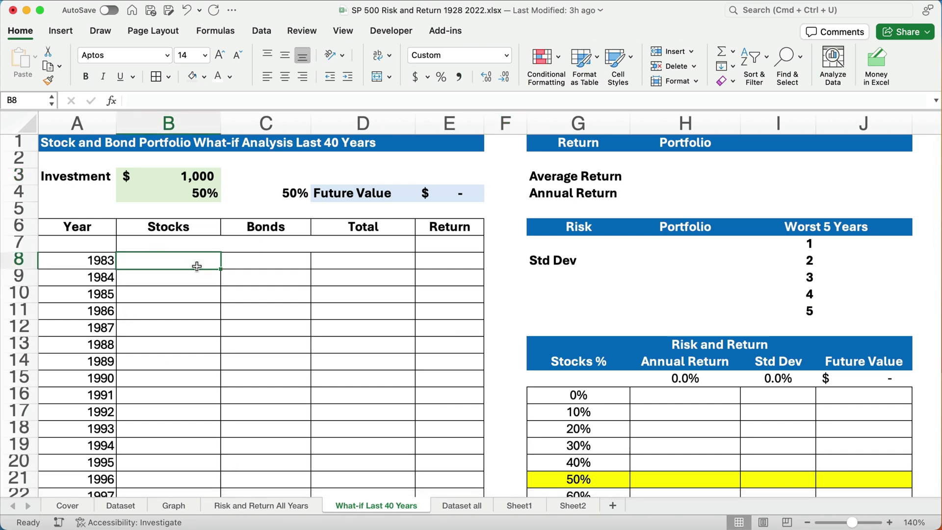
scroll(200, 460, down, 15)
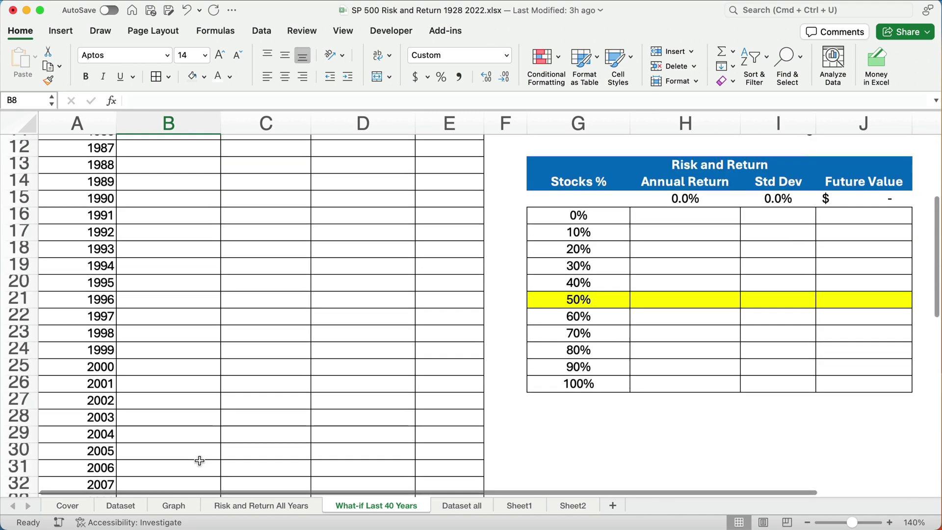
scroll(200, 460, up, 15)
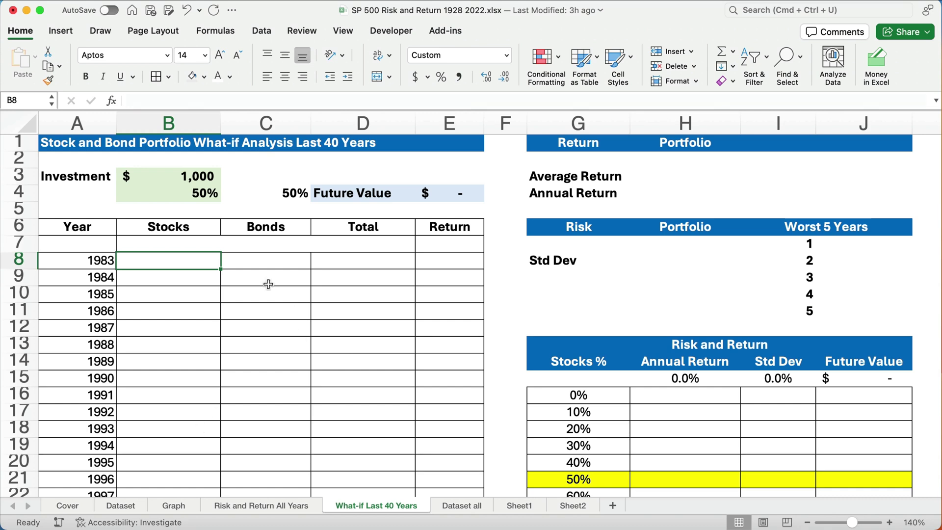
click(185, 239)
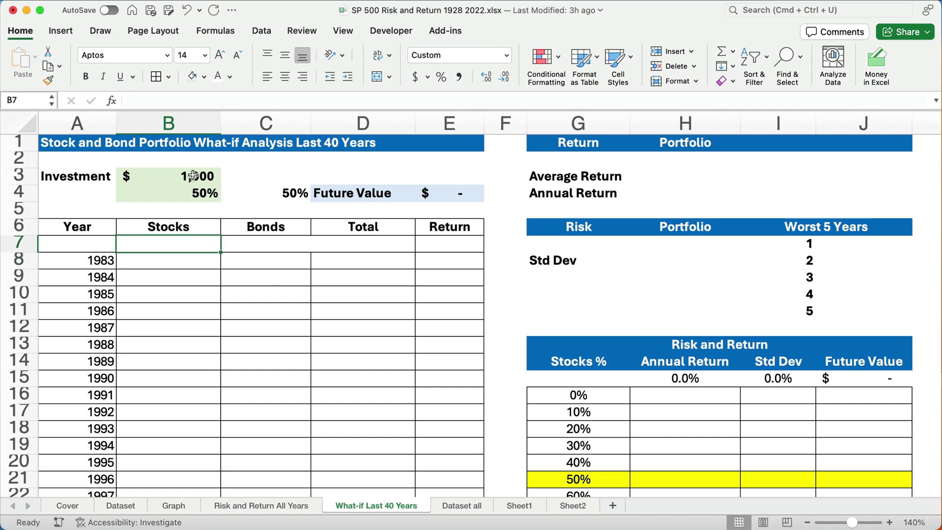
Try Stocks allocations of 100% and 0% in B4, and set the allocation back to 50%.
click(194, 195)
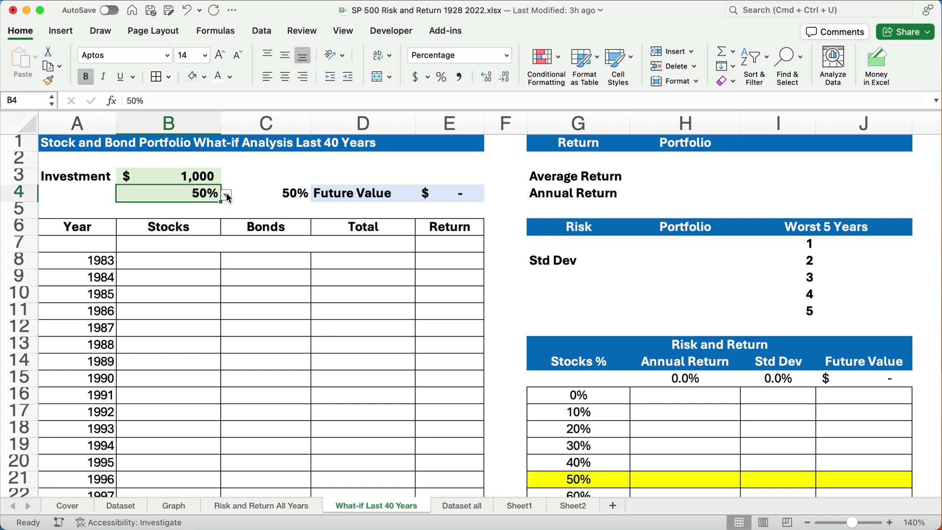
click(226, 195)
click(213, 205)
click(226, 195)
click(214, 338)
click(227, 195)
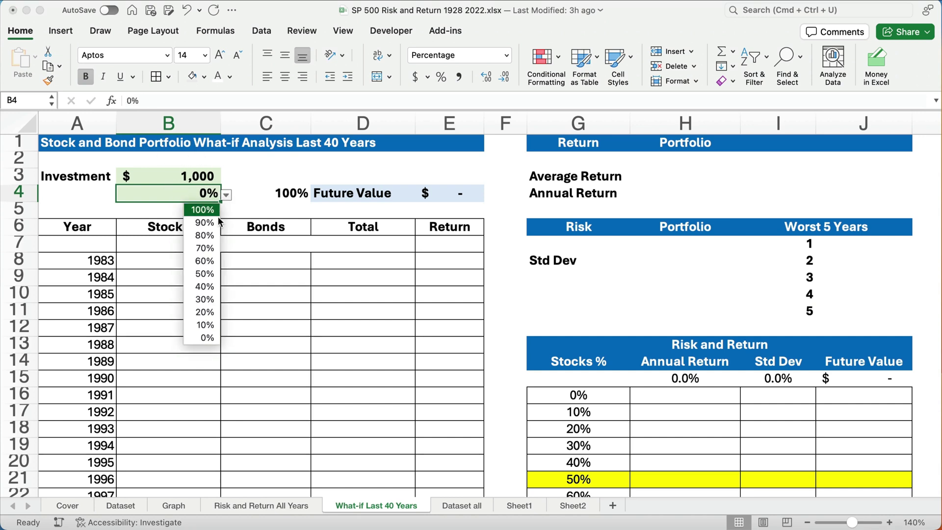
click(207, 273)
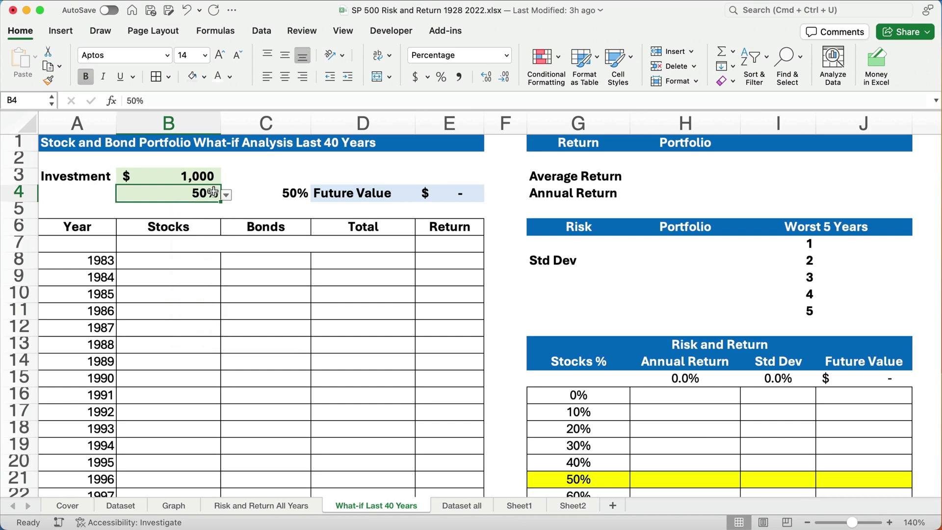
Enter the Bonds allocation in C4 as the remainder after Stocks, =1-B4.
click(279, 196)
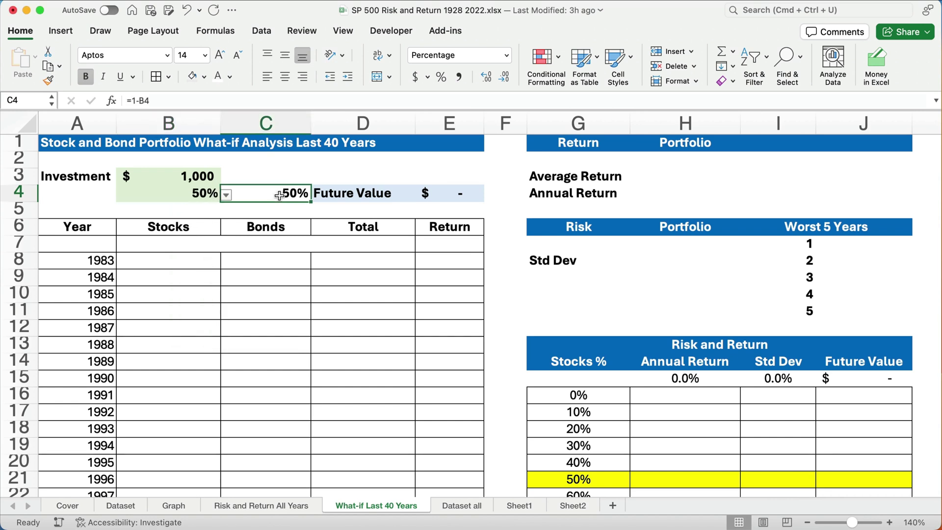
text(=1-)
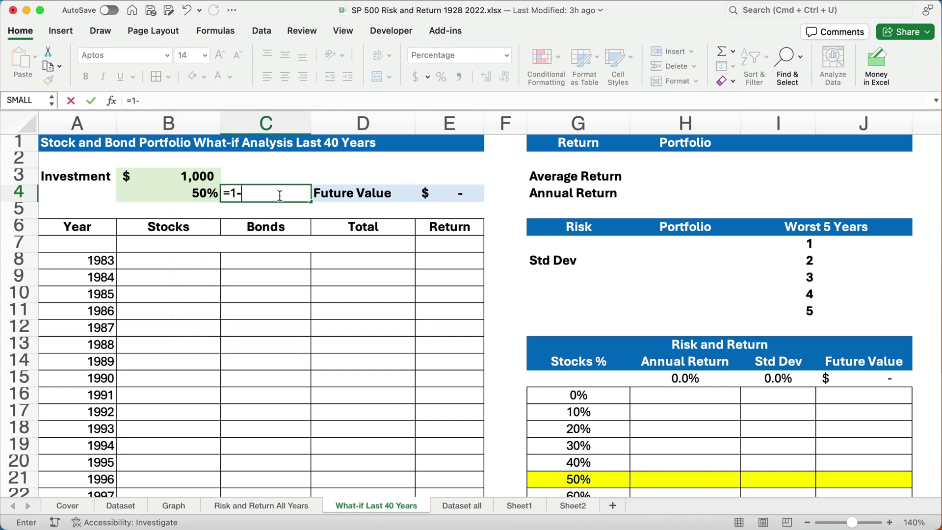
click(188, 194)
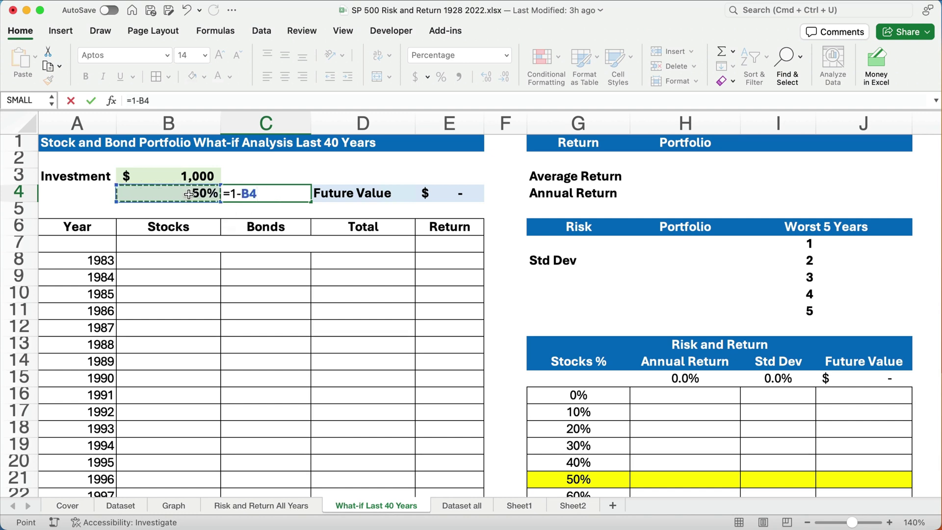
key(Return)
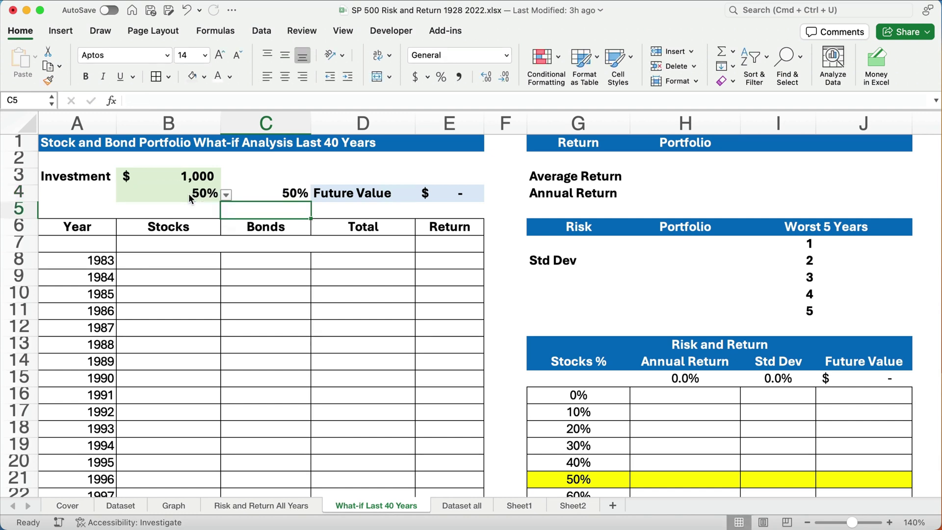
Calculate the starting Stocks amount in B7 as the investment times the Stocks allocation, =B3*B4.
click(180, 246)
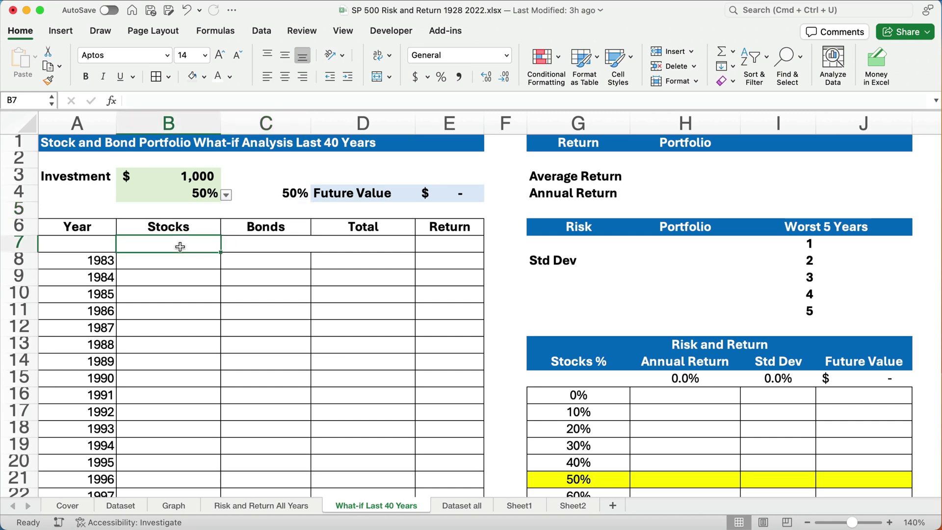
text(=)
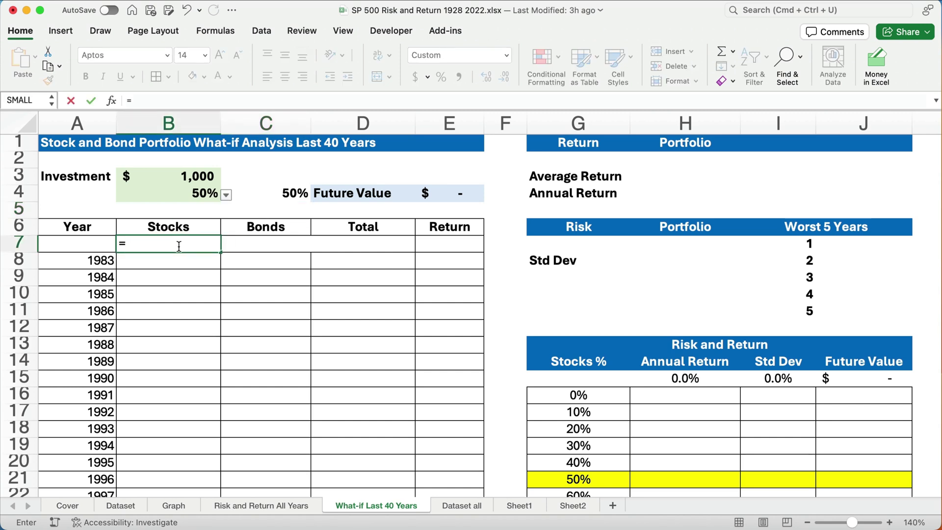
click(193, 175)
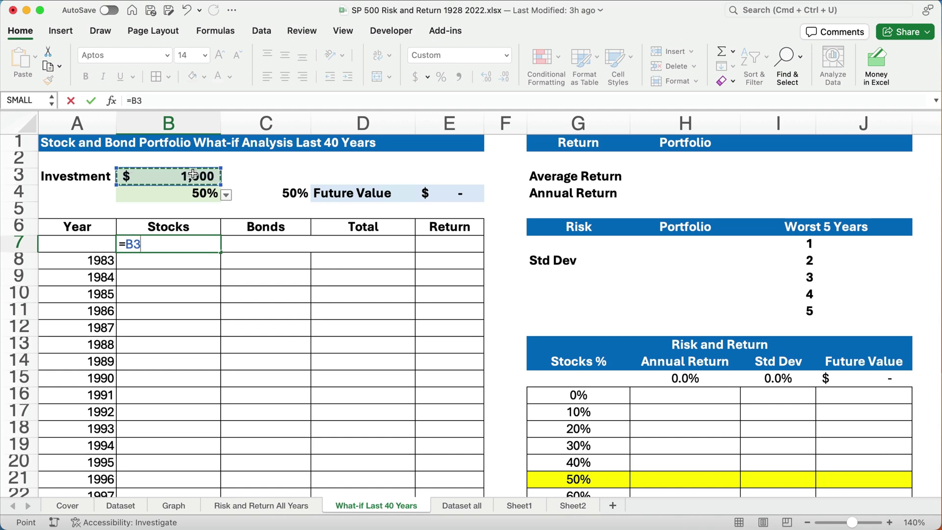
text(*)
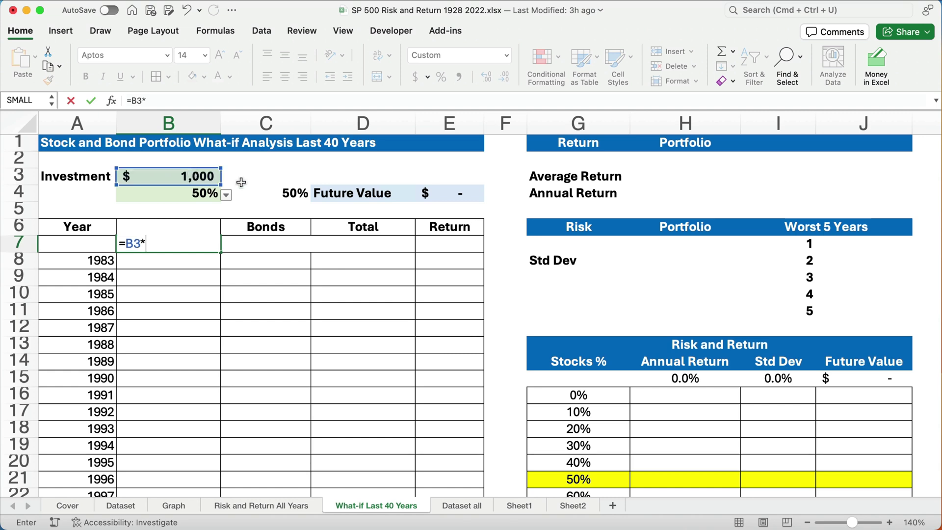
click(214, 190)
key(Return)
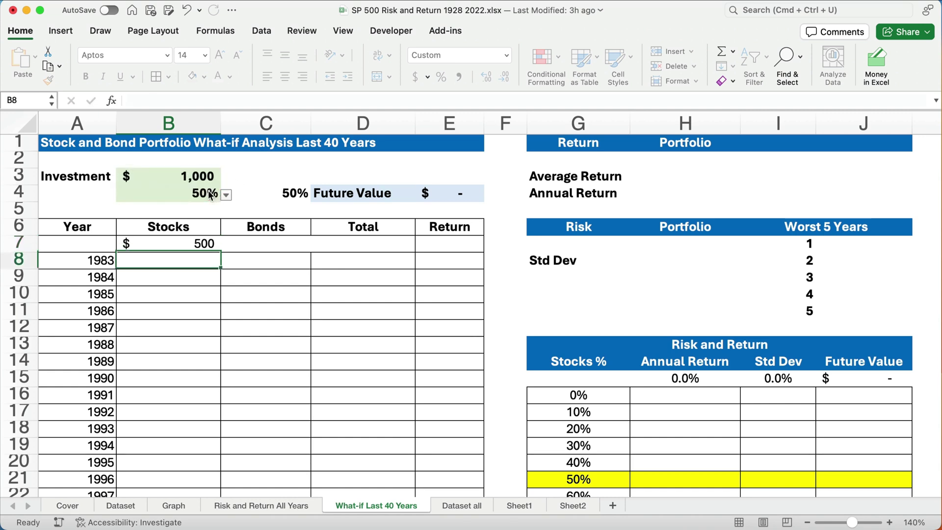
Calculate the starting Bonds amount in C7 as the investment times the Bonds allocation, =B3*C4.
click(256, 241)
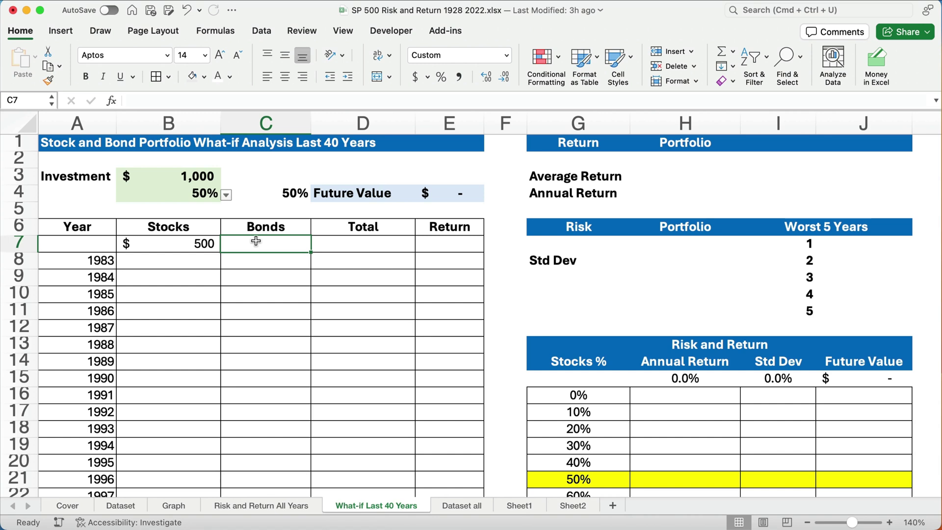
text(=)
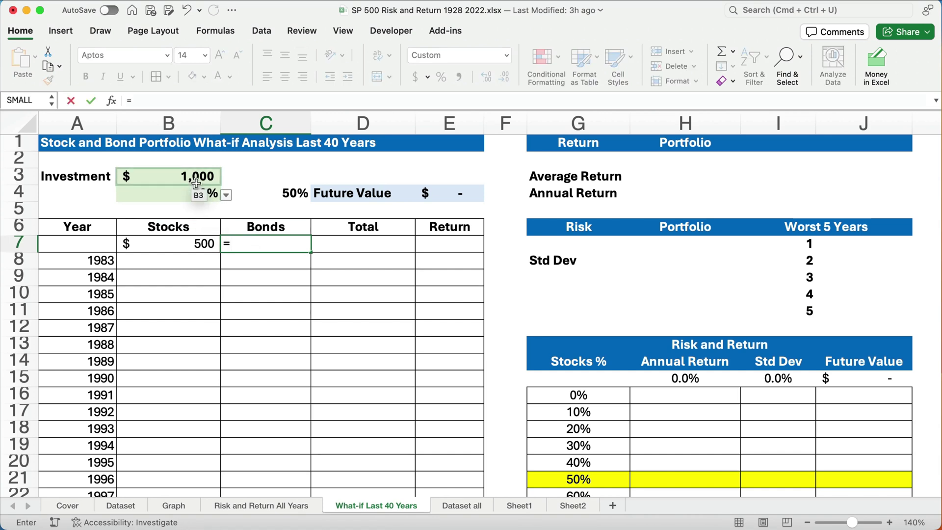
click(197, 180)
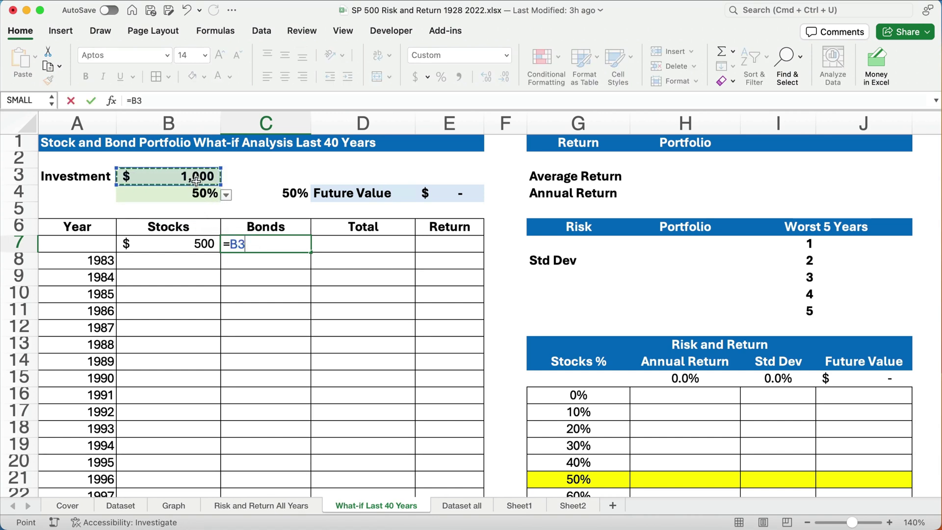
text(*)
click(266, 193)
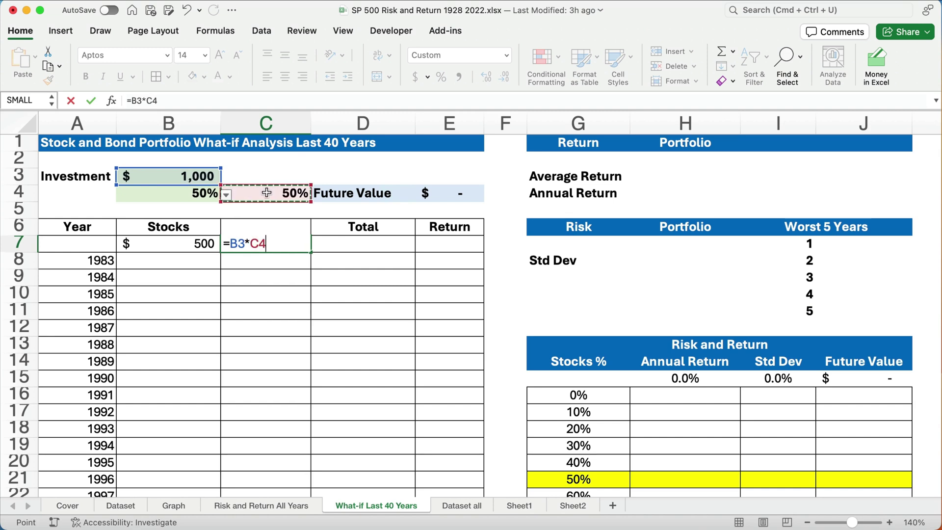
key(Return)
Add up the starting Stocks and Bonds amounts in the Total cell D7 with =SUM(B7:C7).
click(394, 244)
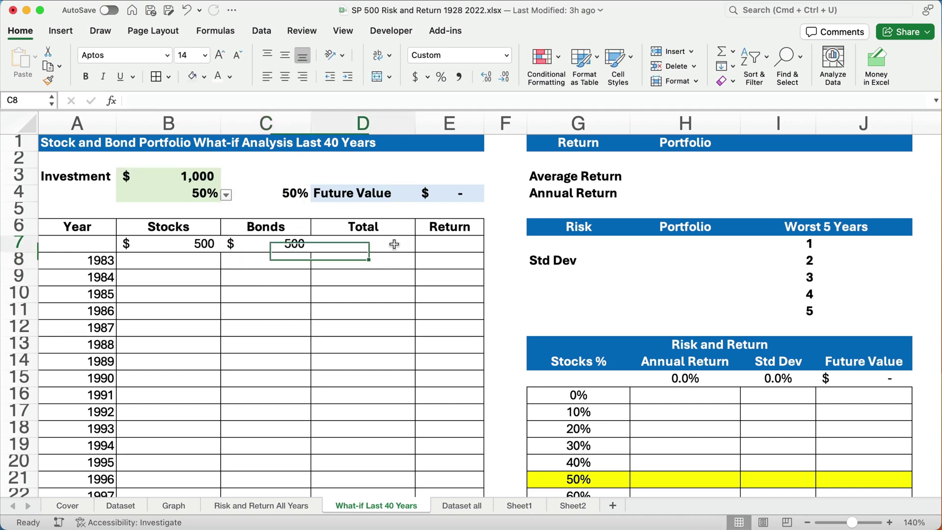
drag(84, 242, 438, 246)
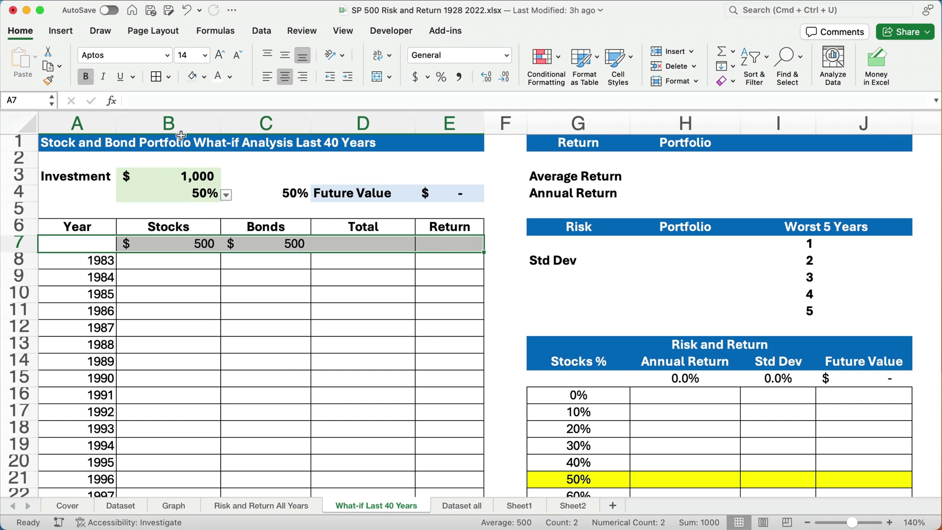
click(347, 246)
text(=su)
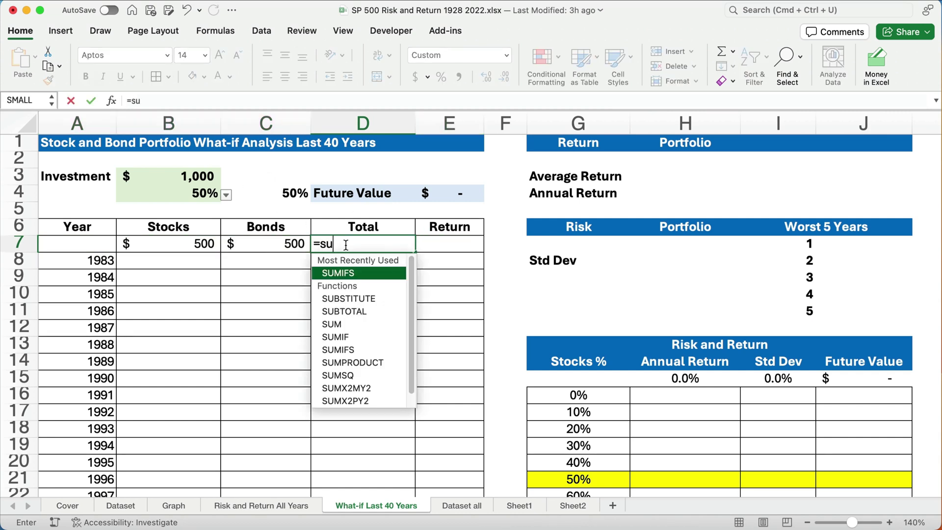
text(m()
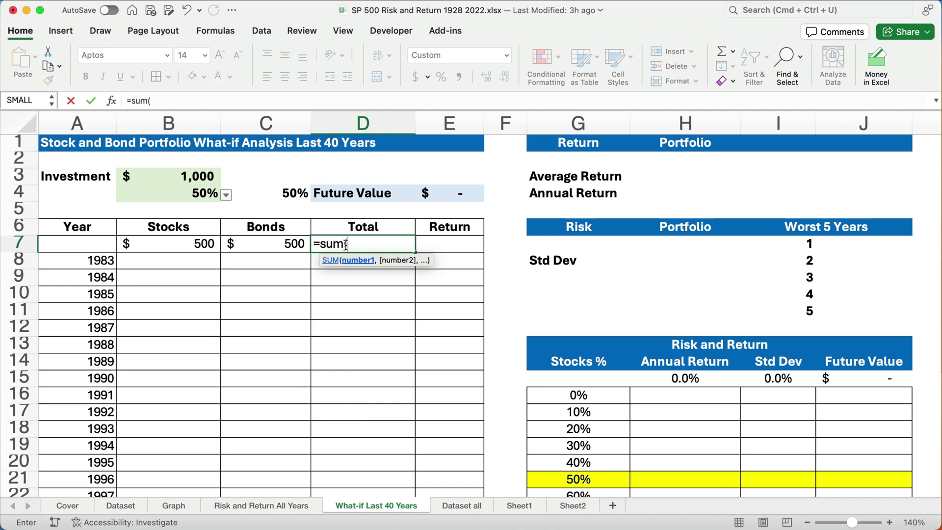
drag(203, 243, 263, 244)
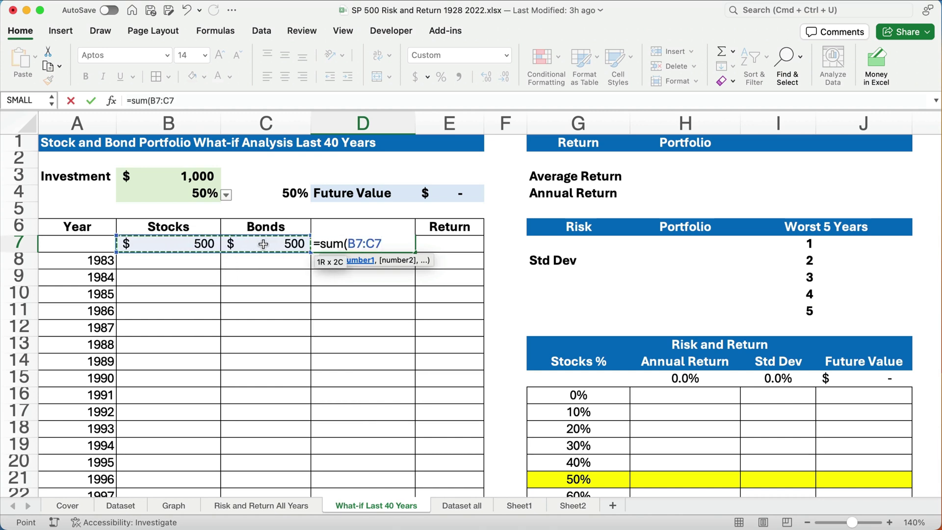
text())
key(Return)
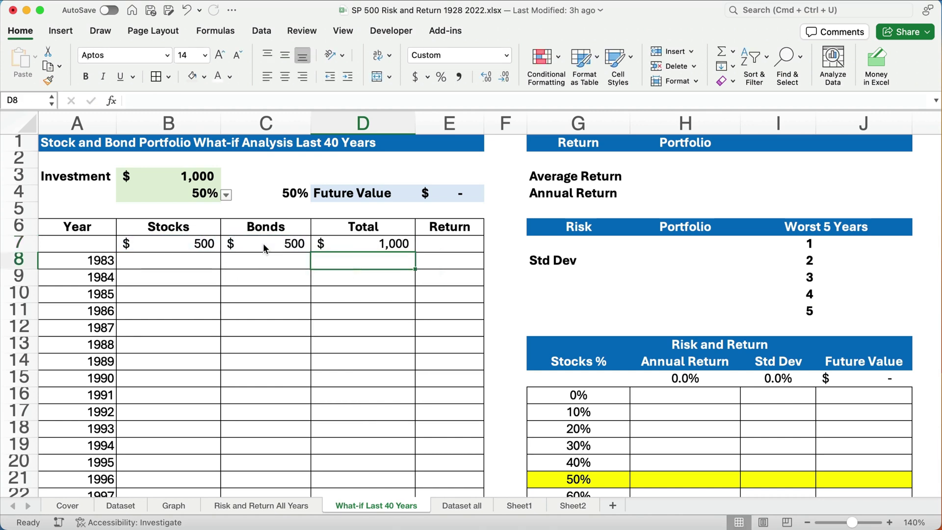
Calculate the 1983 Stocks amount in B8 from the prior total, Stocks allocation and 1983 stock return, =D7*$B$4*(1+Dataset!B57).
click(350, 240)
click(437, 248)
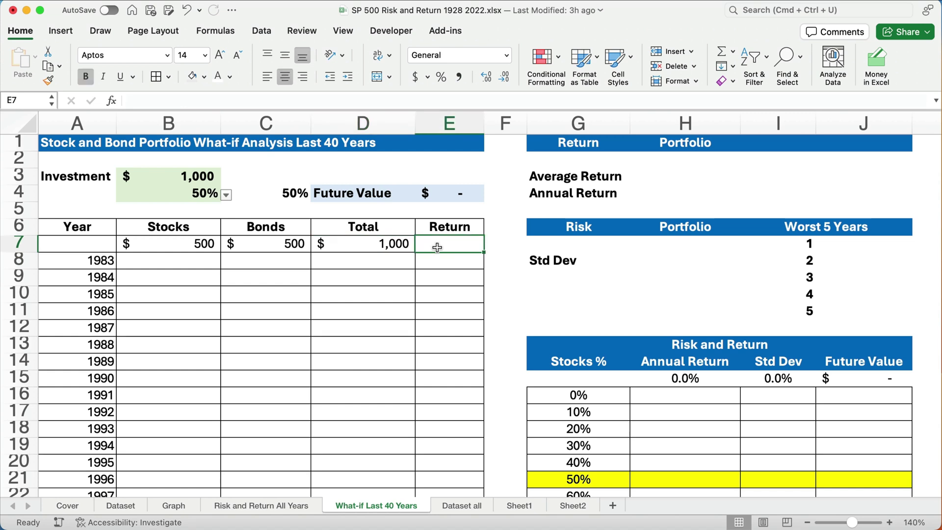
click(194, 258)
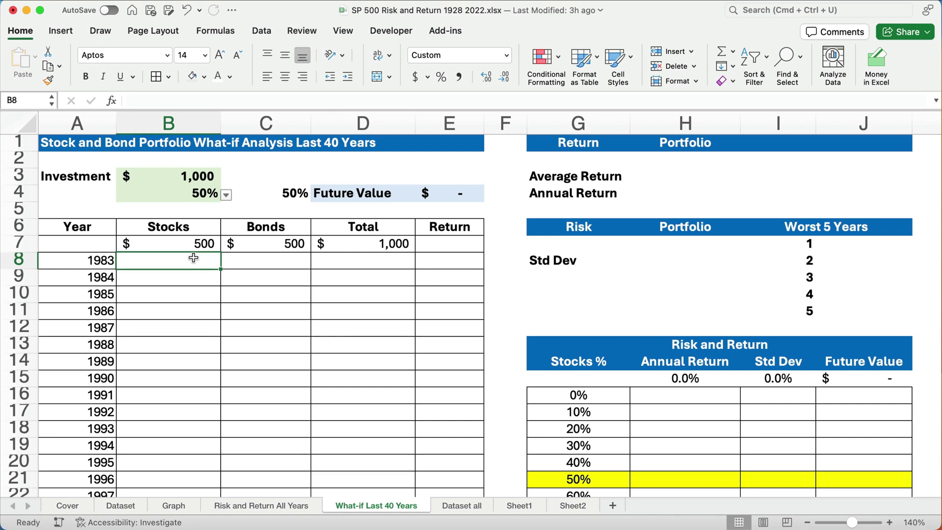
text(=)
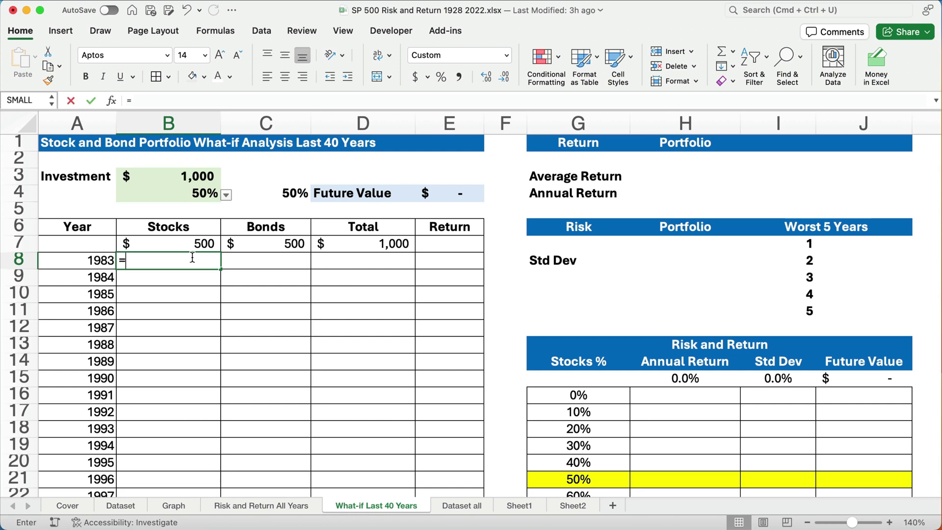
click(349, 244)
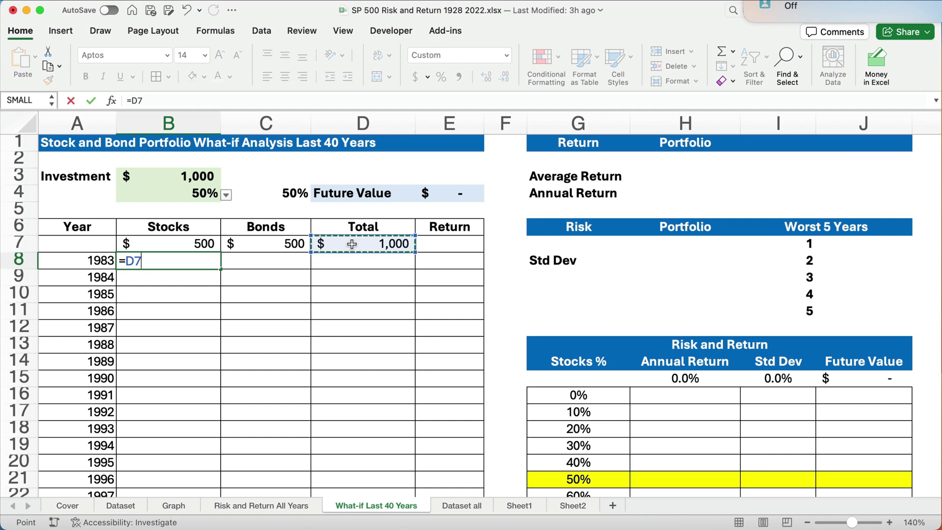
text(*)
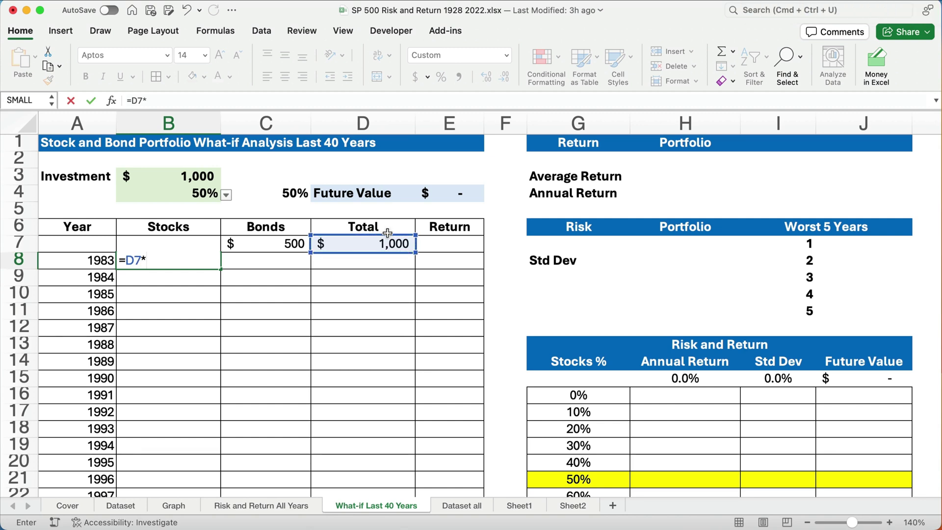
click(204, 187)
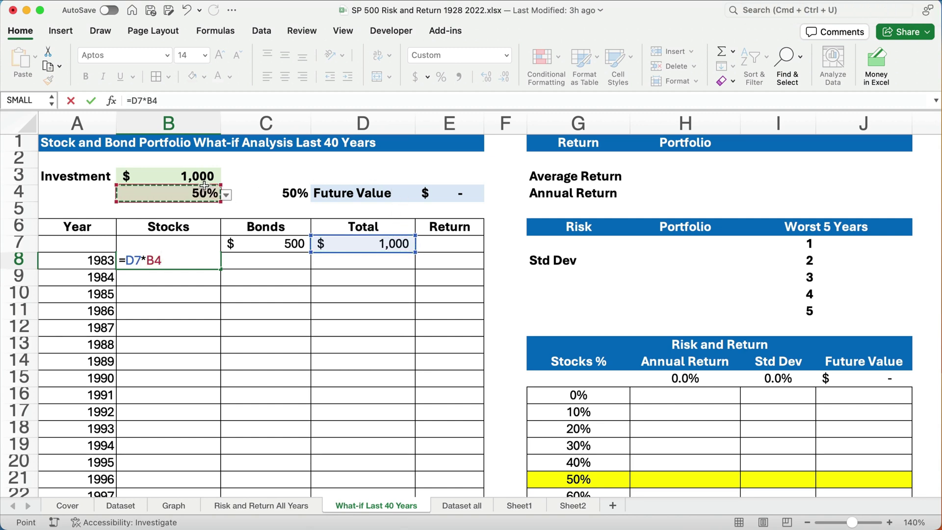
key(F4)
text(*)
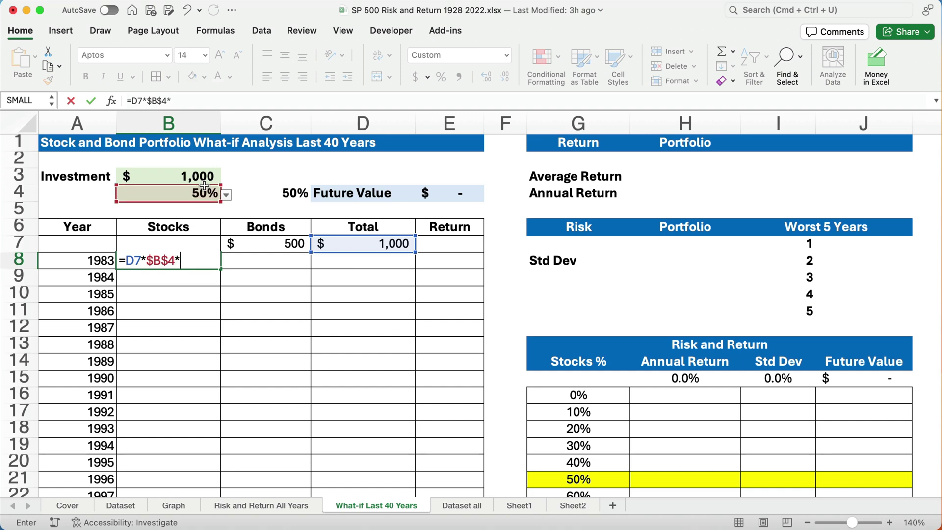
text((1+)
click(127, 506)
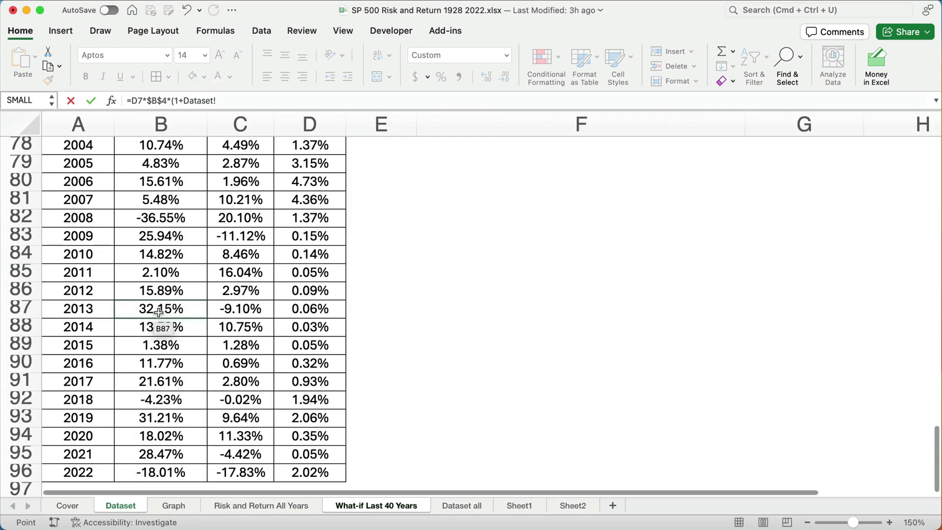
scroll(158, 312, up, 10)
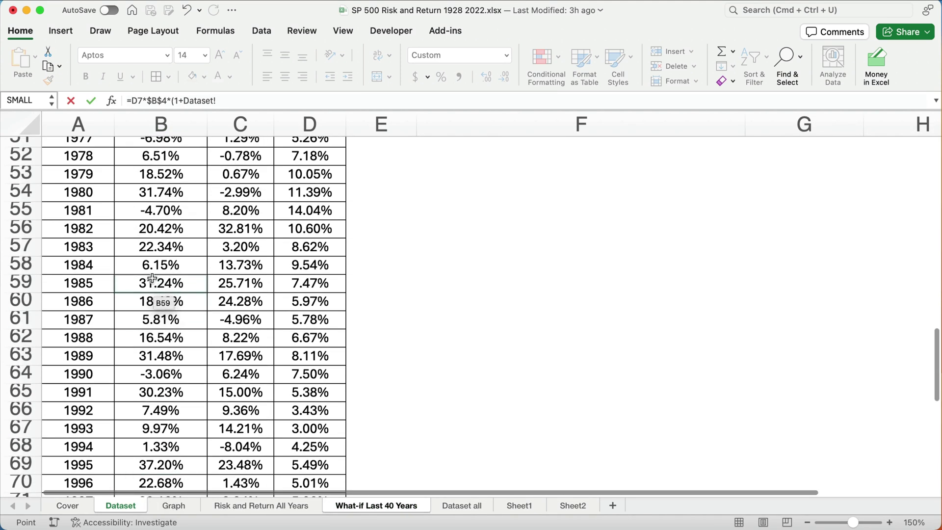
click(189, 252)
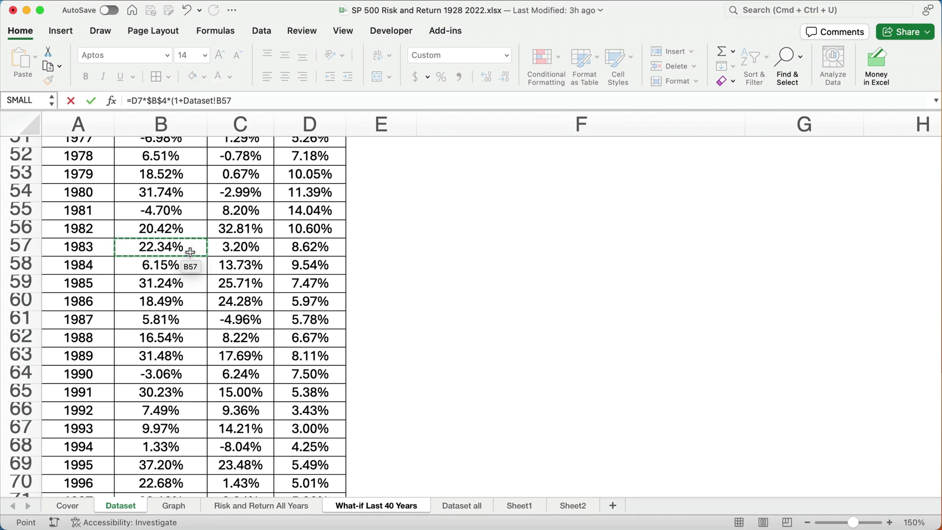
text())
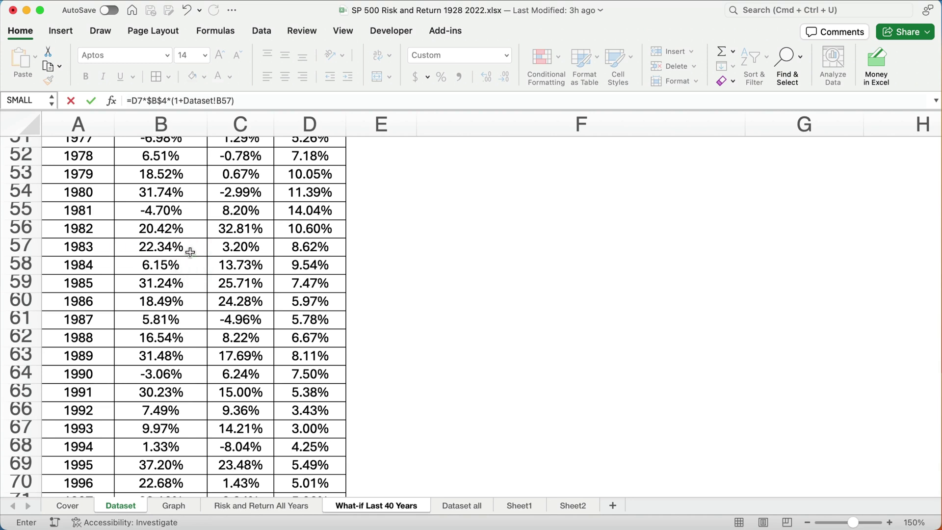
key(Return)
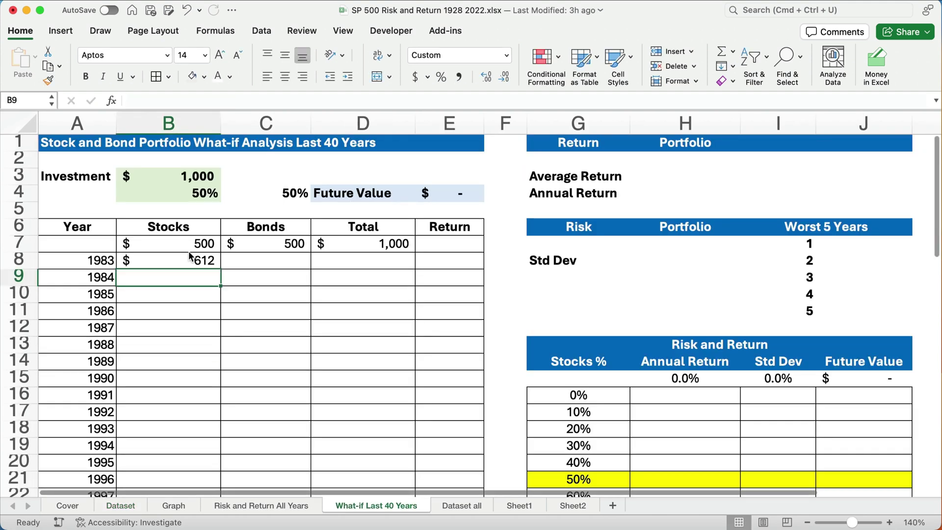
click(190, 260)
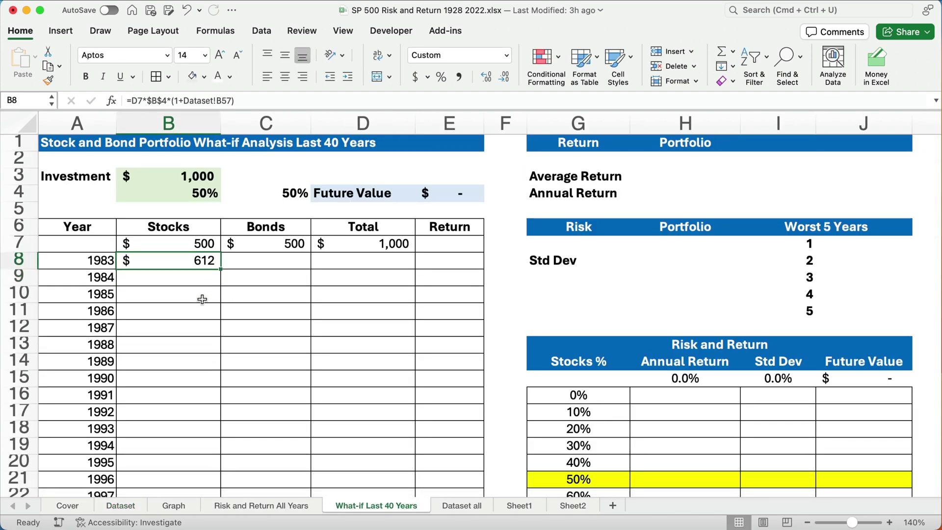
Calculate the 1983 Bonds amount in C8 from the prior total, Bonds allocation and 1983 bond return, =D7*$C$4*(1+Dataset!C57).
click(255, 261)
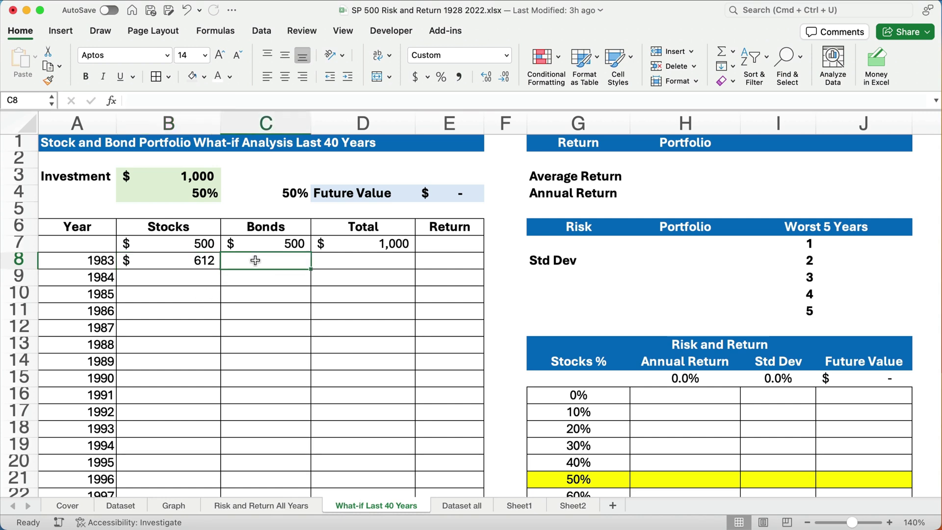
text(=)
click(370, 245)
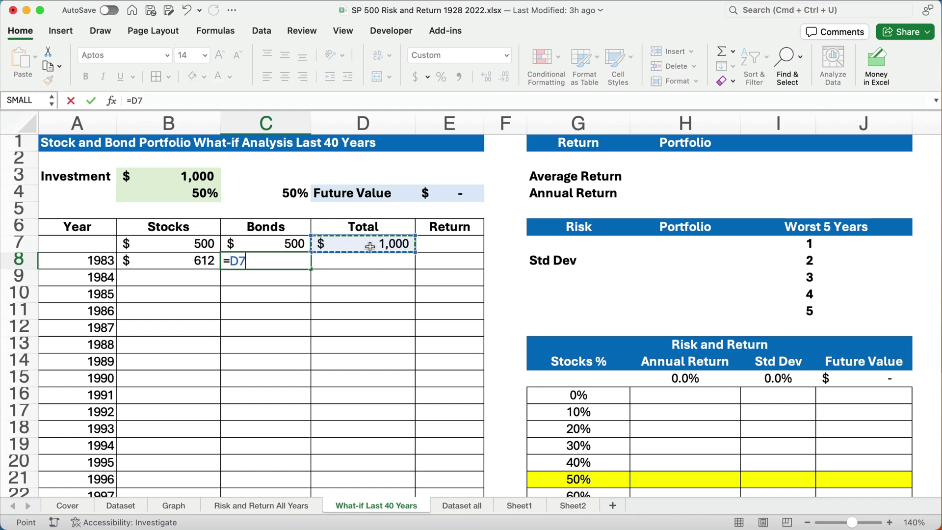
text(*)
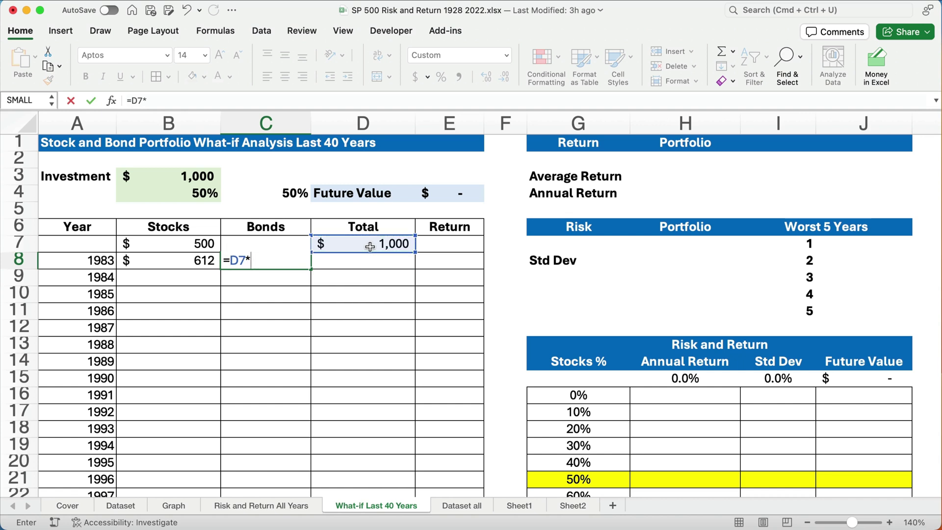
click(295, 194)
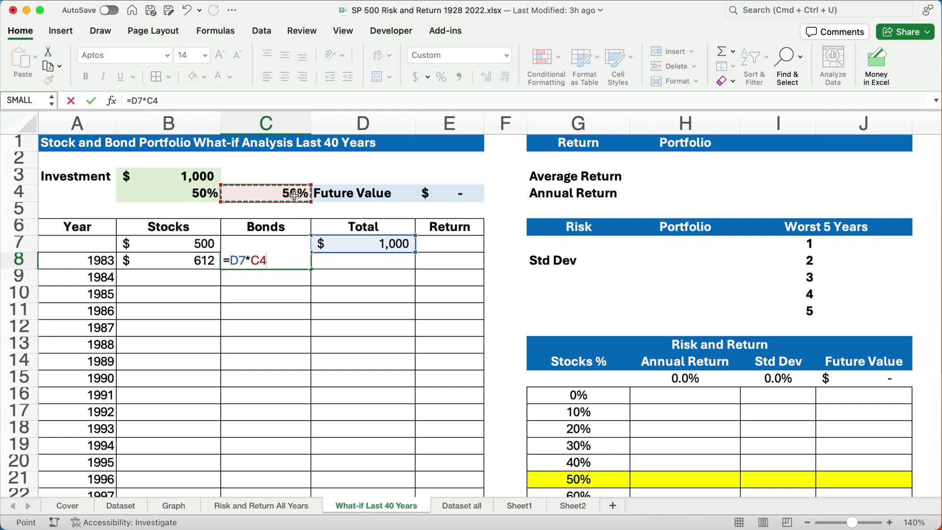
key(F4)
text(*()
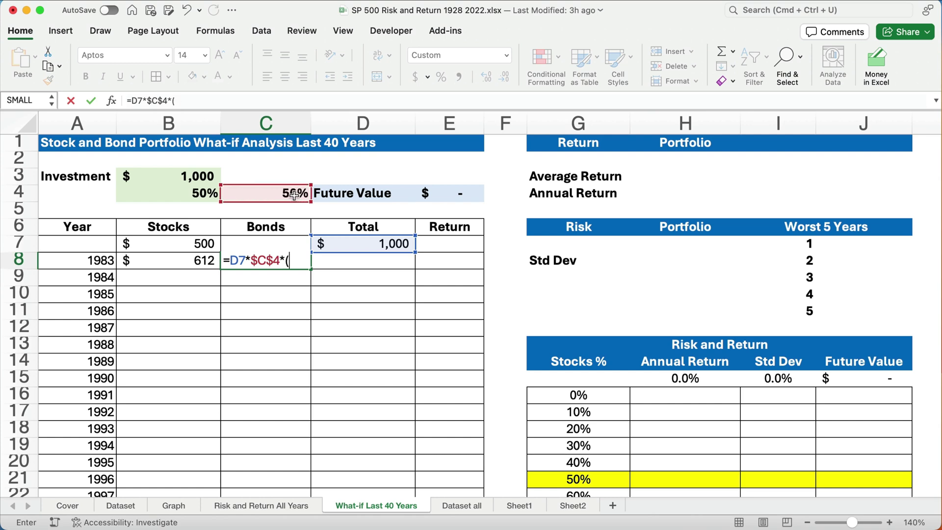
text(1+Dataset!)
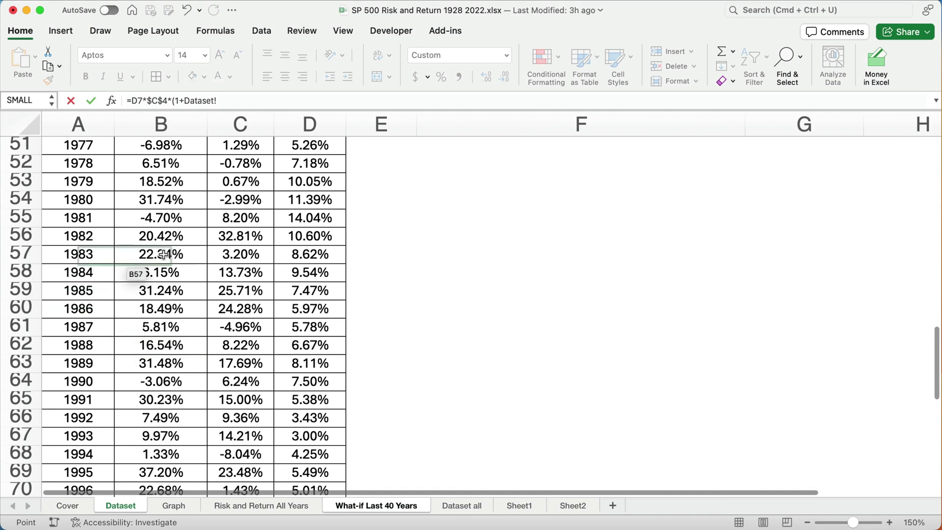
click(236, 252)
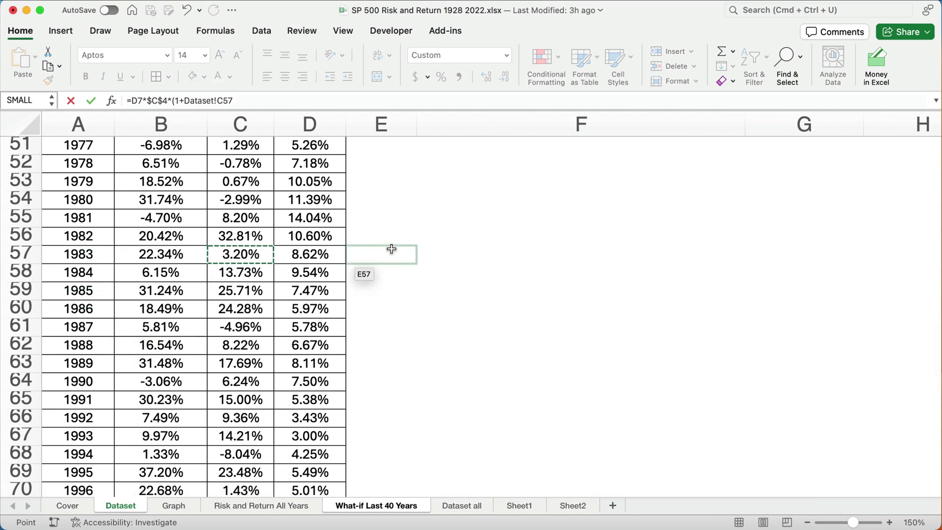
text())
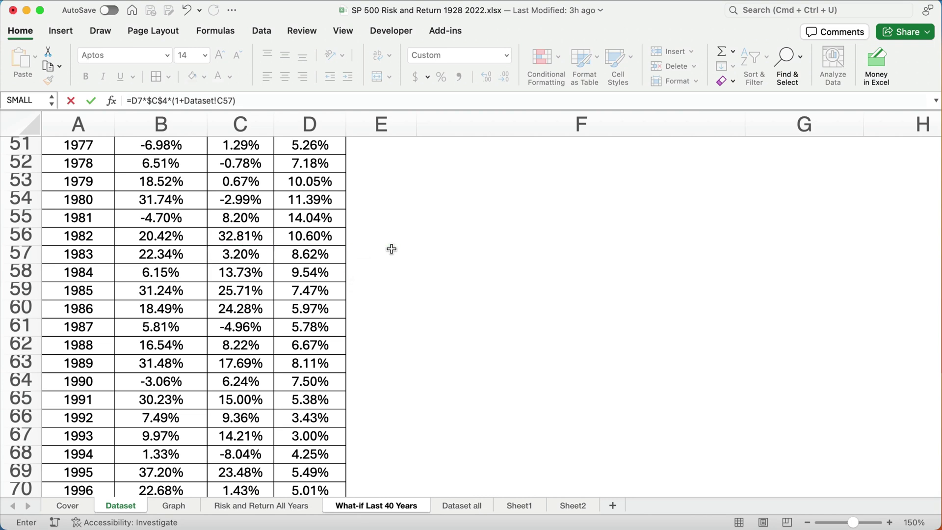
key(Return)
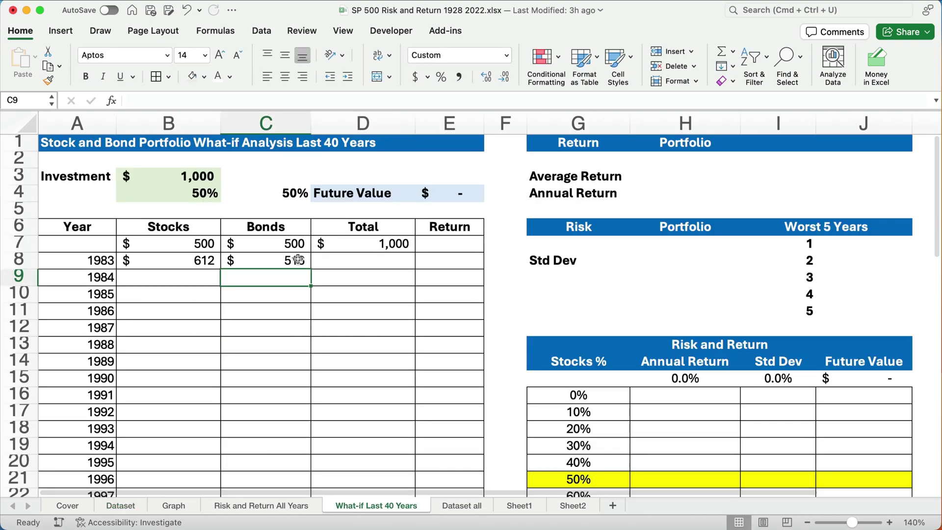
Copy the Total formula from D7 into D8, and extend the 1983 Stocks, Bonds and Total formulas to the 1984 row.
click(371, 243)
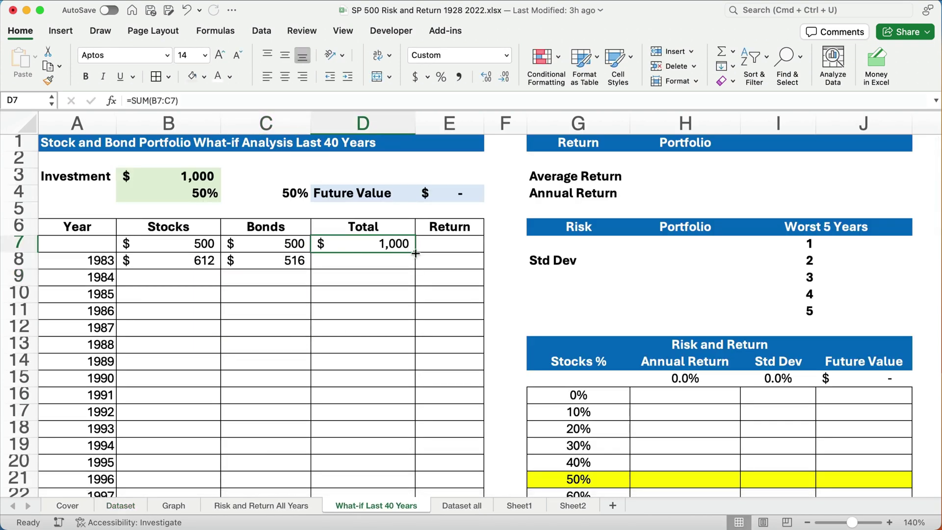
drag(416, 263, 415, 265)
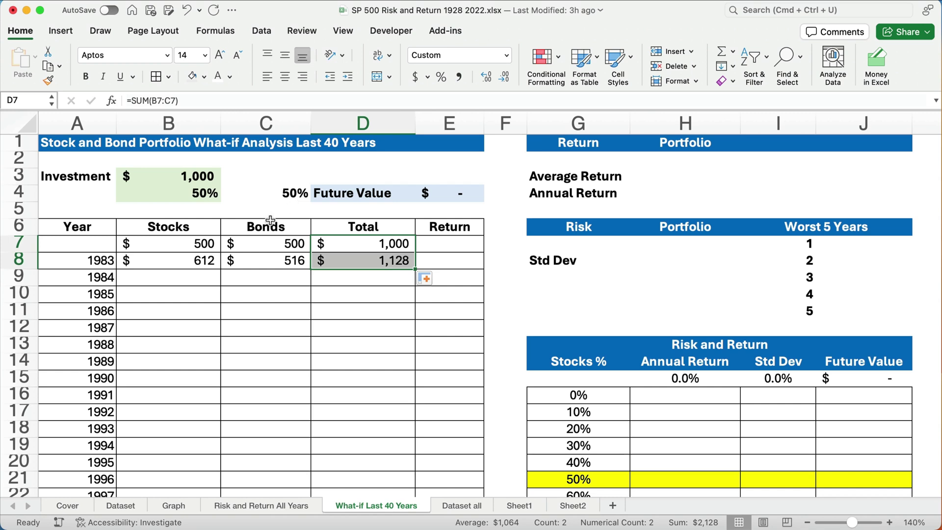
click(195, 261)
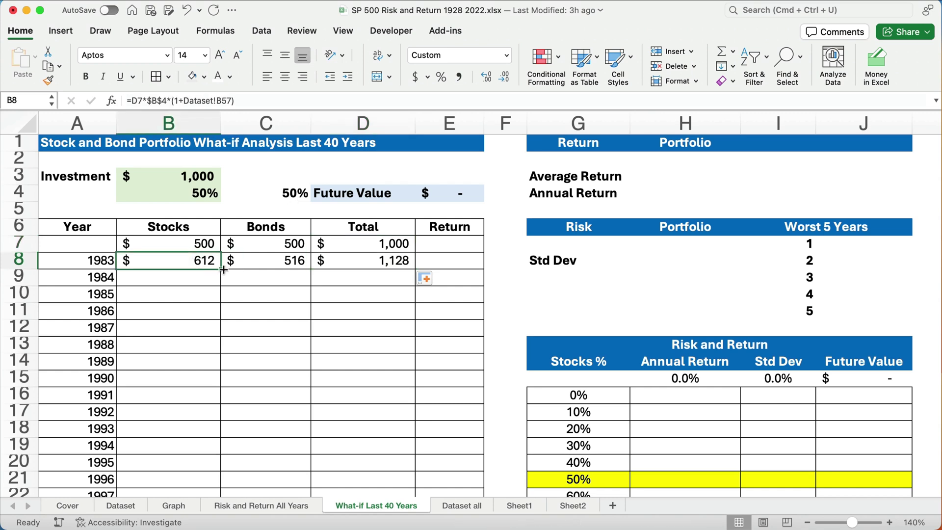
drag(220, 269, 221, 286)
click(287, 263)
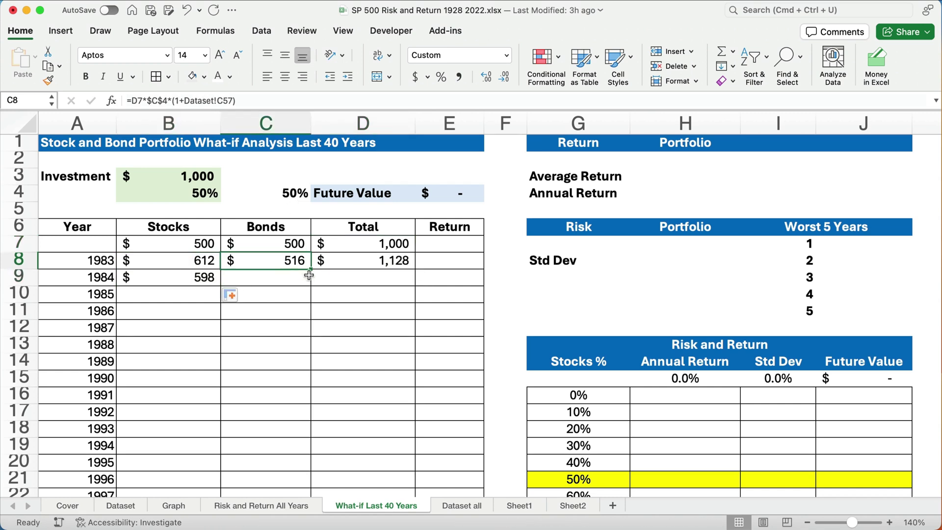
drag(311, 270, 314, 286)
click(356, 265)
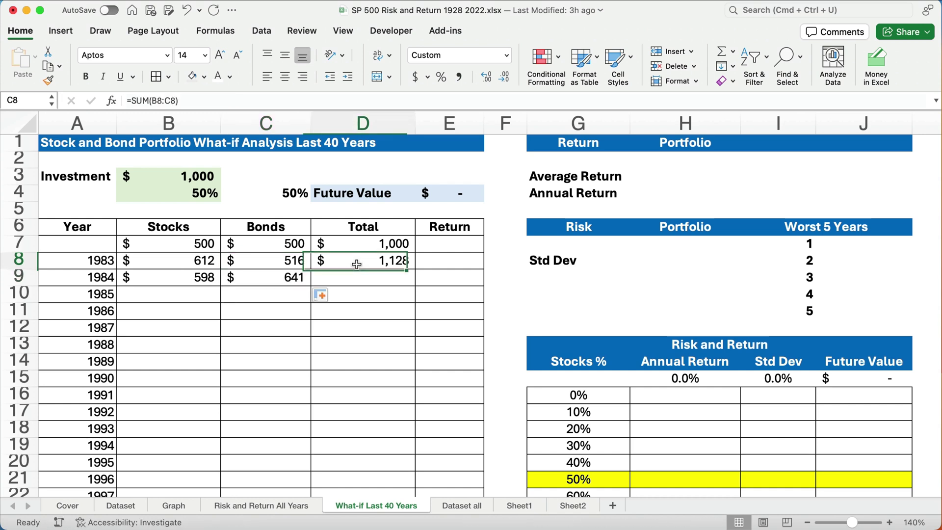
drag(418, 271, 419, 288)
Check the 1984 Stocks formula's references and fill the formulas in B9:D9 down through the 2022 row.
click(205, 278)
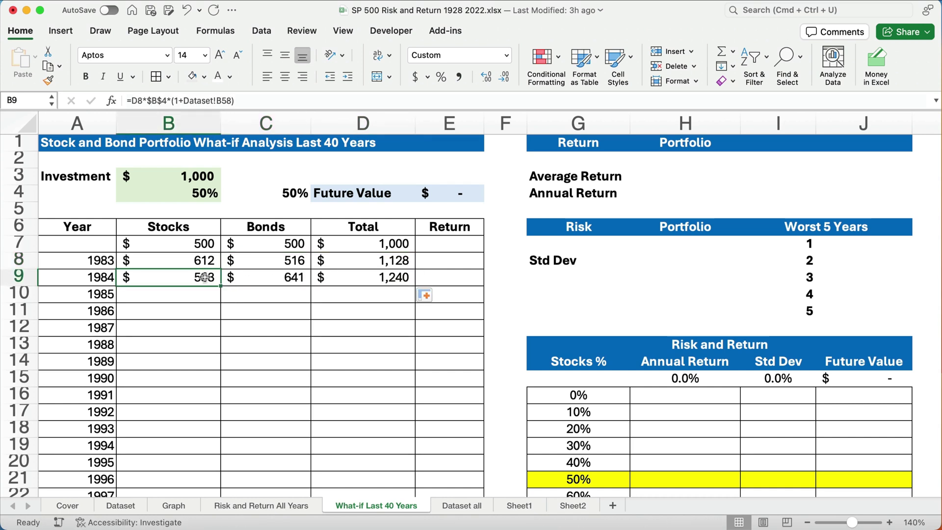
click(144, 101)
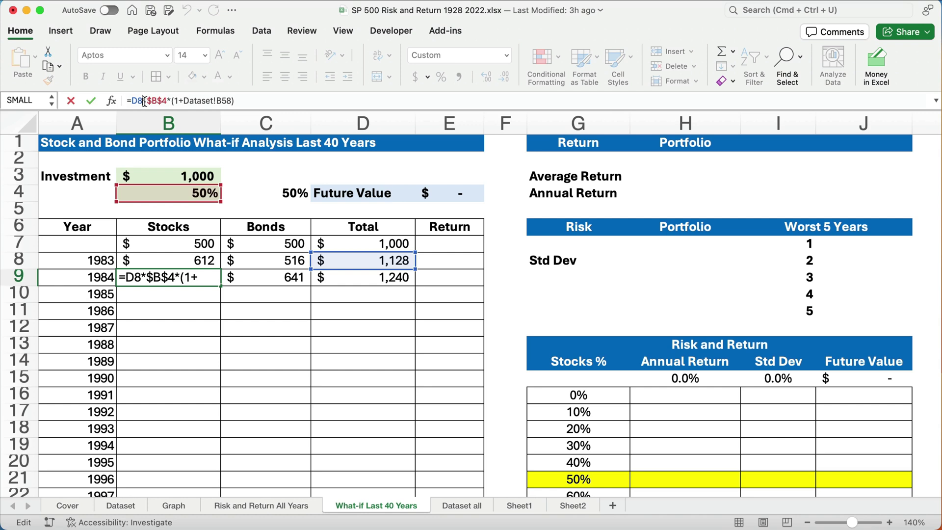
key(Return)
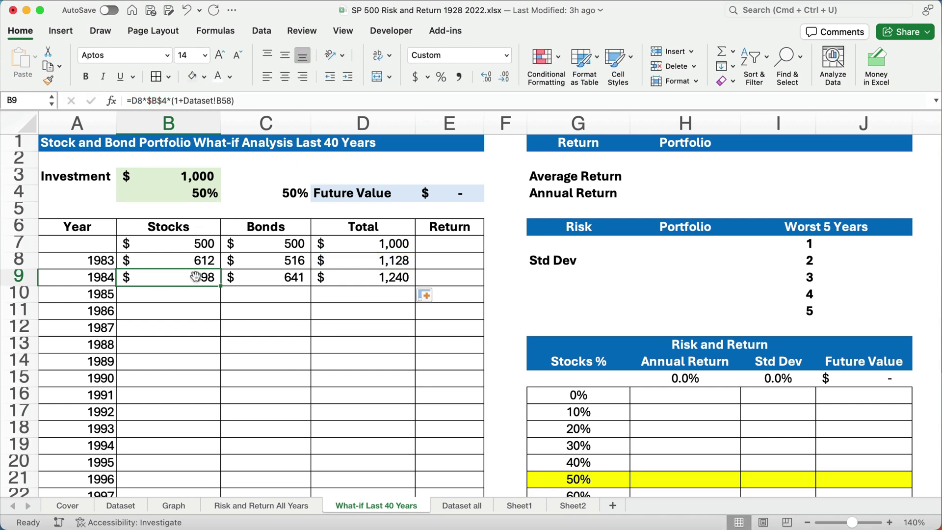
drag(196, 277, 356, 278)
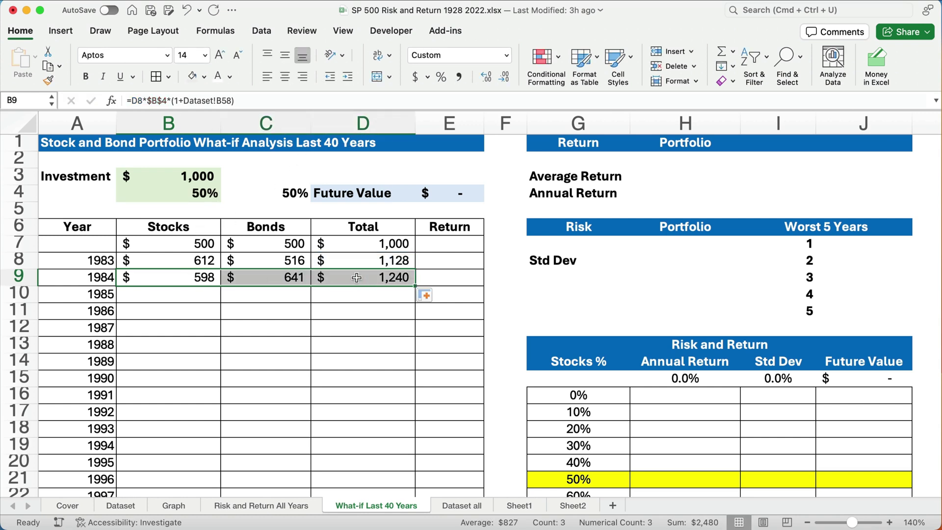
double_click(414, 285)
Examine the filled yearly amounts down to the 2022 total and return to the start of the sheet.
scroll(362, 346, down, 5)
click(362, 346)
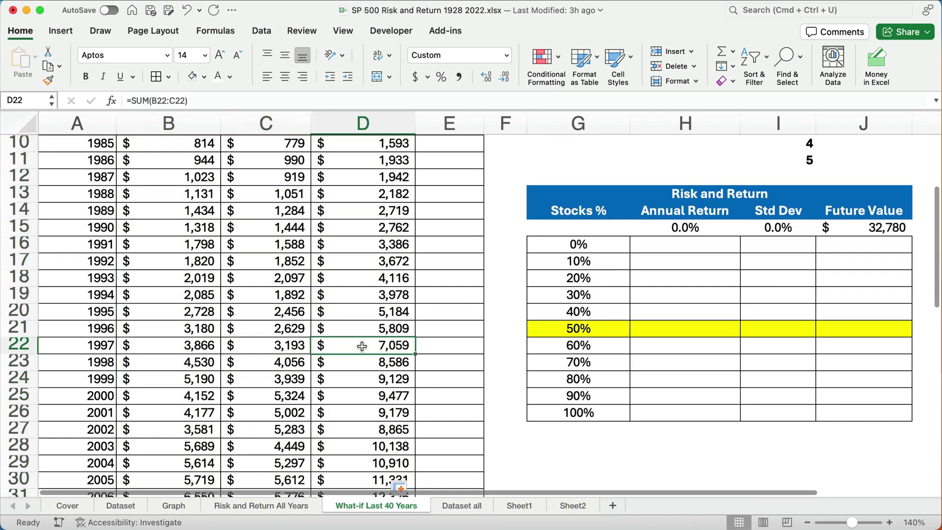
key(super+Down)
key(Down)
key(Down)
key(Down)
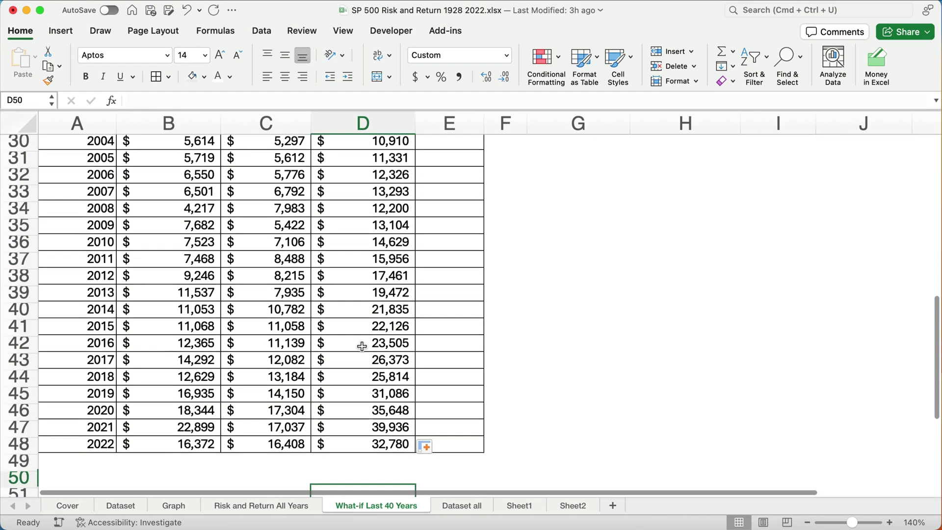
key(Up)
key(Up)
key(Up)
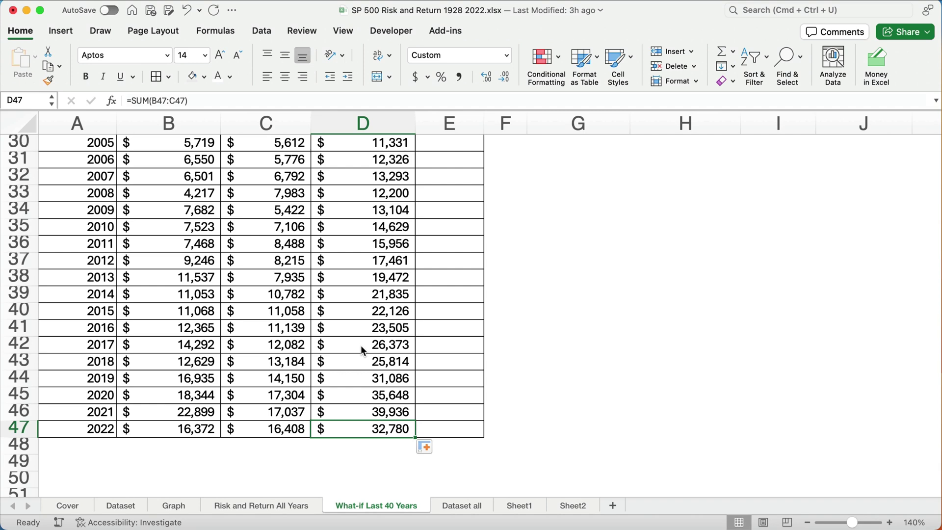
key(super+Up)
key(super+Up)
key(super+Up)
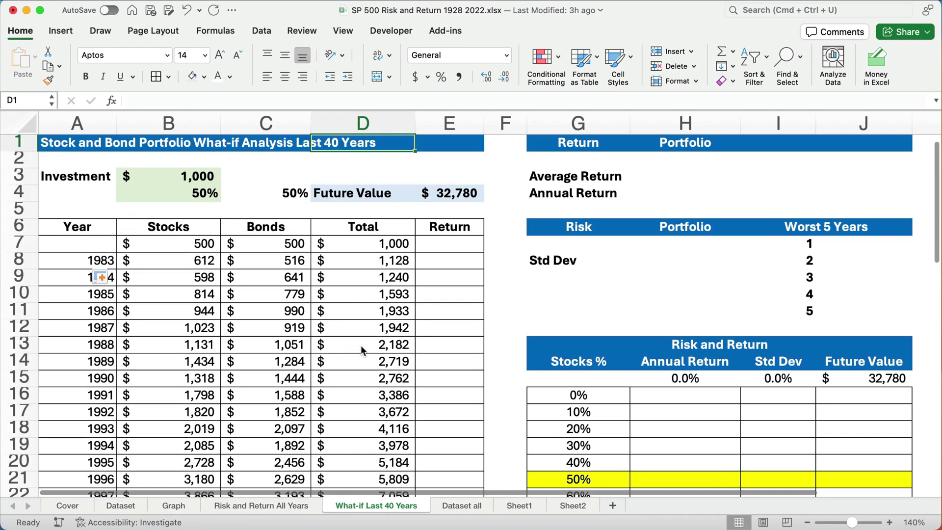
Link the Future Value in E4 to the 2022 portfolio total with =D47.
click(453, 195)
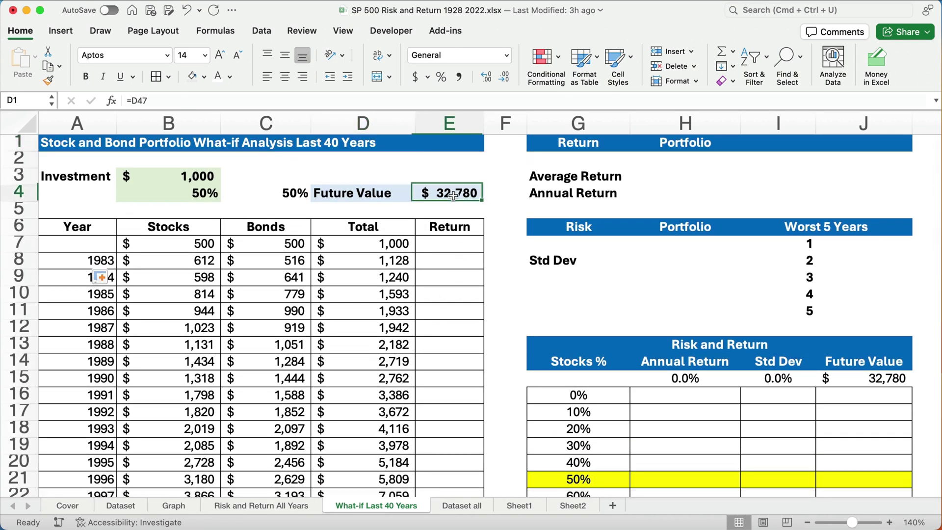
text(=)
scroll(373, 354, down, 6)
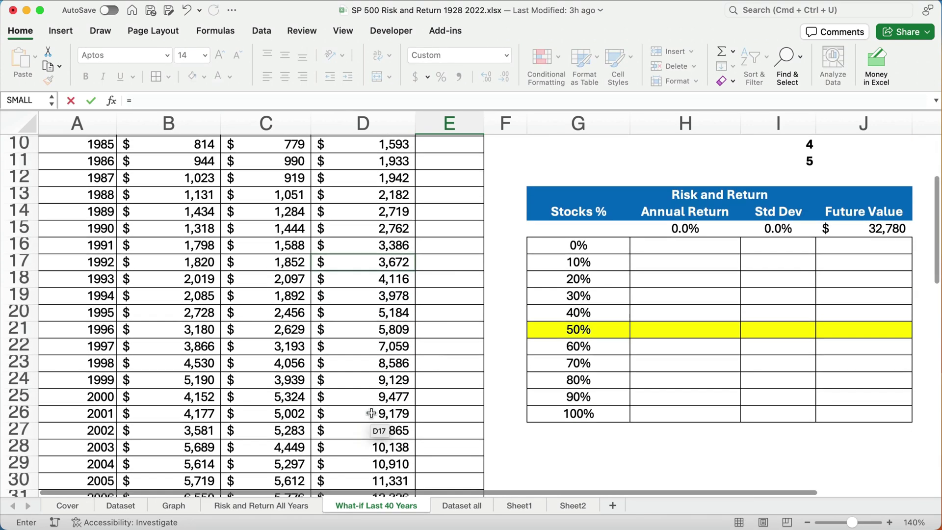
scroll(372, 413, down, 6)
click(379, 309)
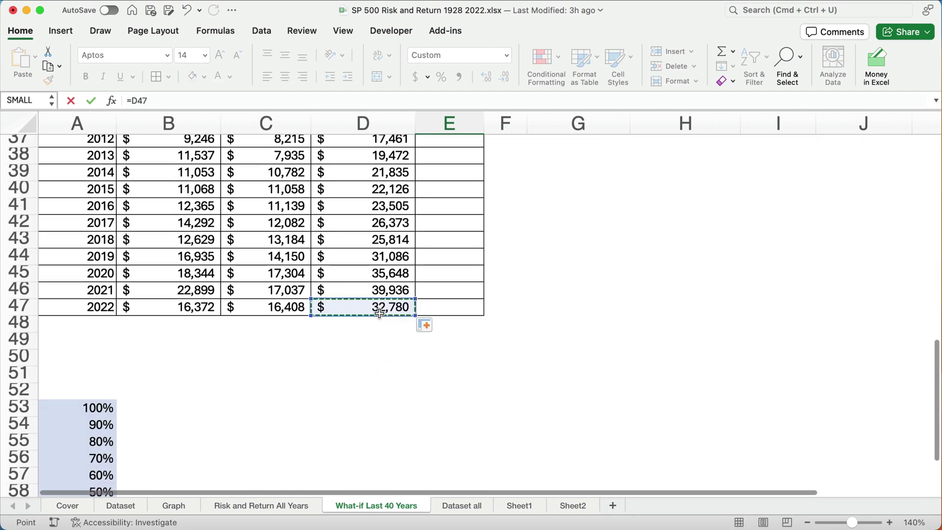
key(Return)
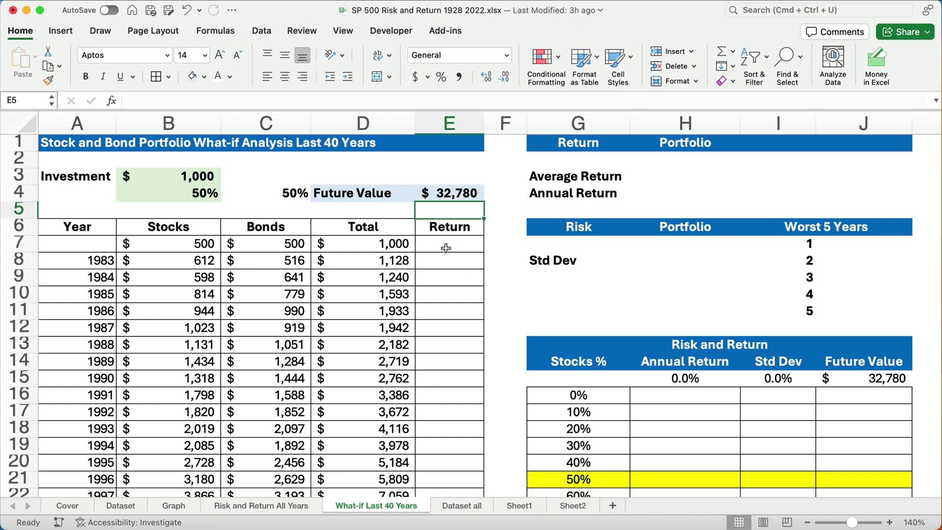
Calculate the 1983 portfolio return in E8 with =D8/D7-1 and fill the formula down through the 2022 row.
click(447, 264)
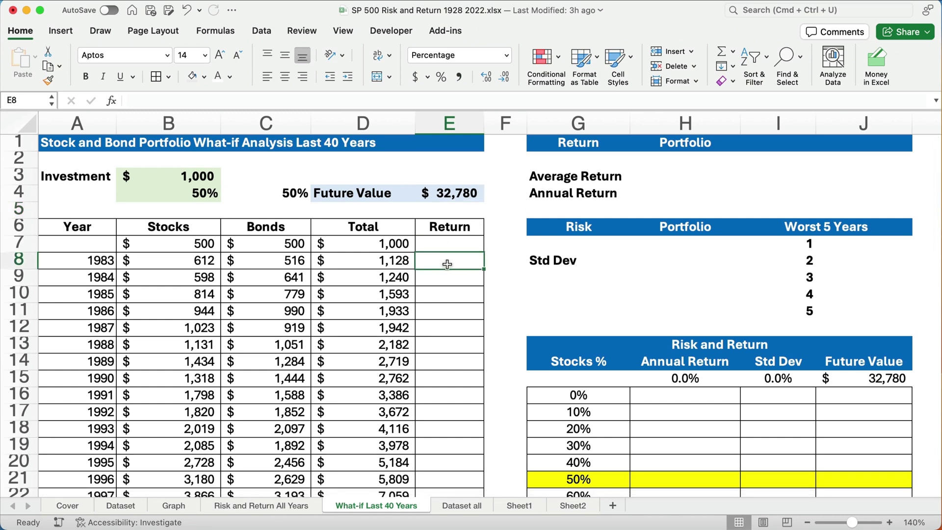
text(=)
key(Left)
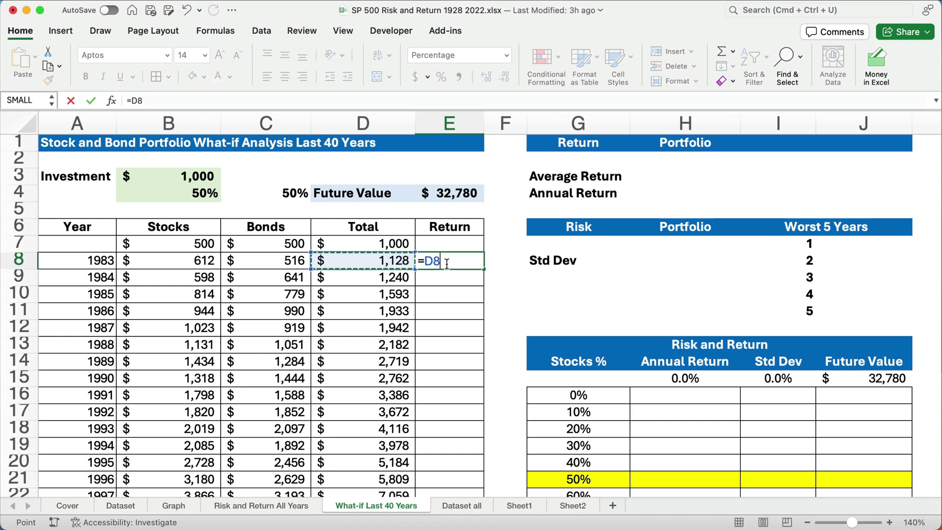
text(/)
click(393, 244)
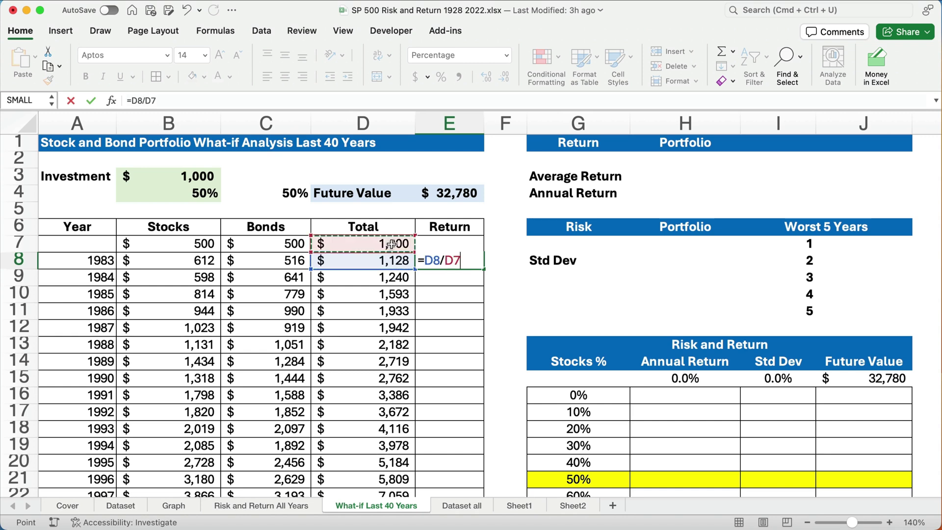
text(-)
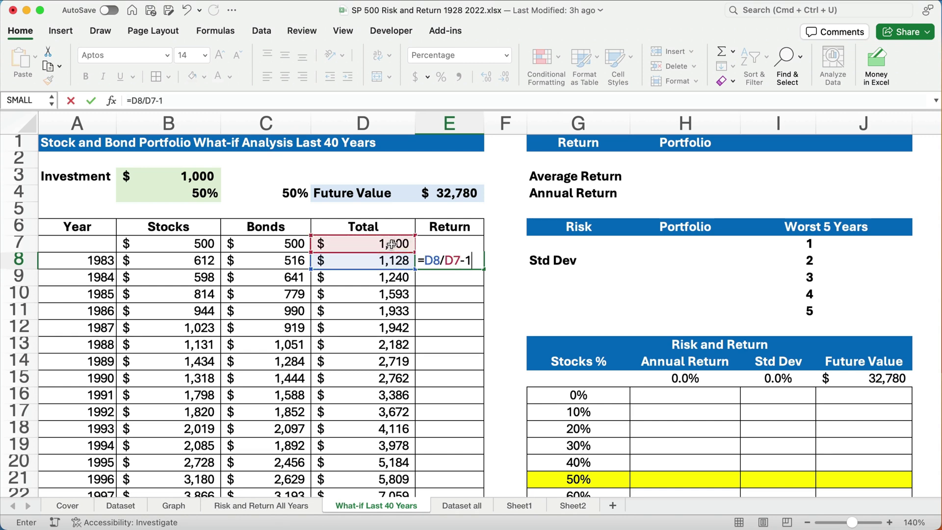
text(1)
key(Return)
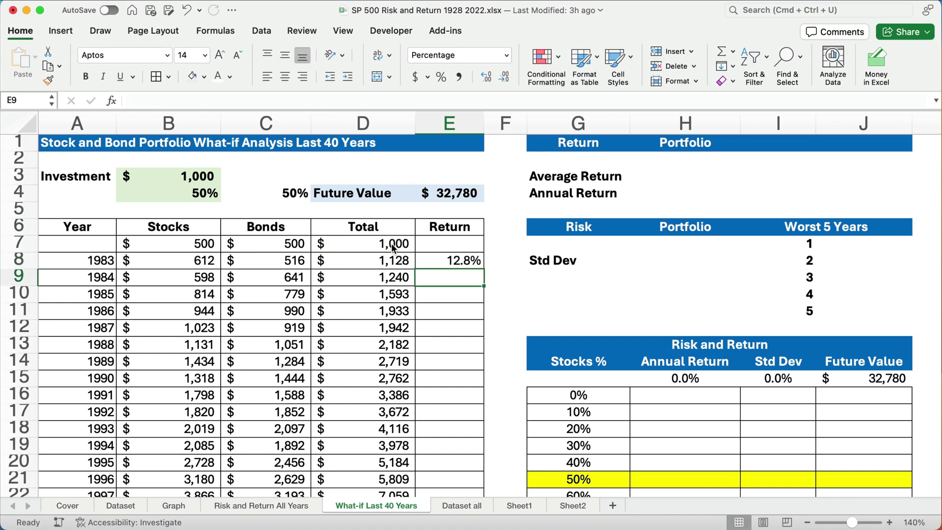
click(470, 260)
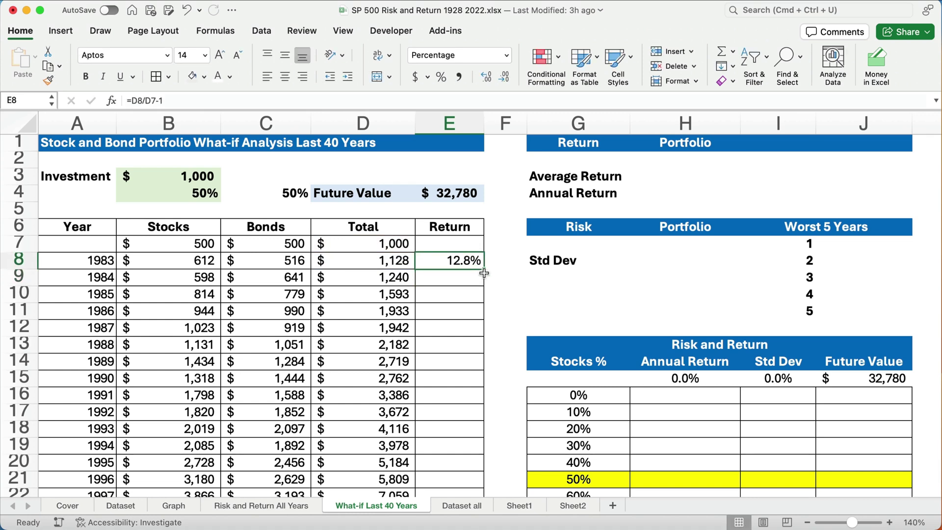
double_click(484, 269)
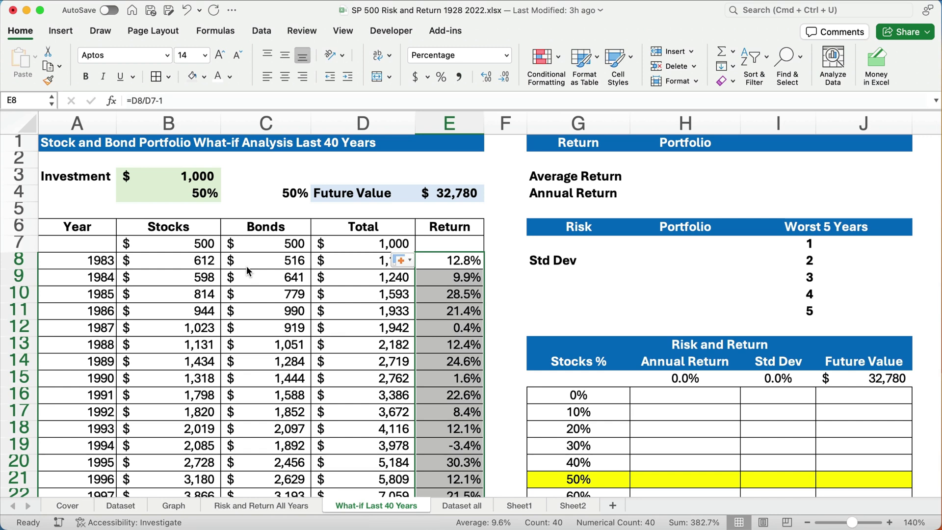
Calculate the portfolio's Average Return in H3 with =AVERAGE(E8:E47).
click(725, 178)
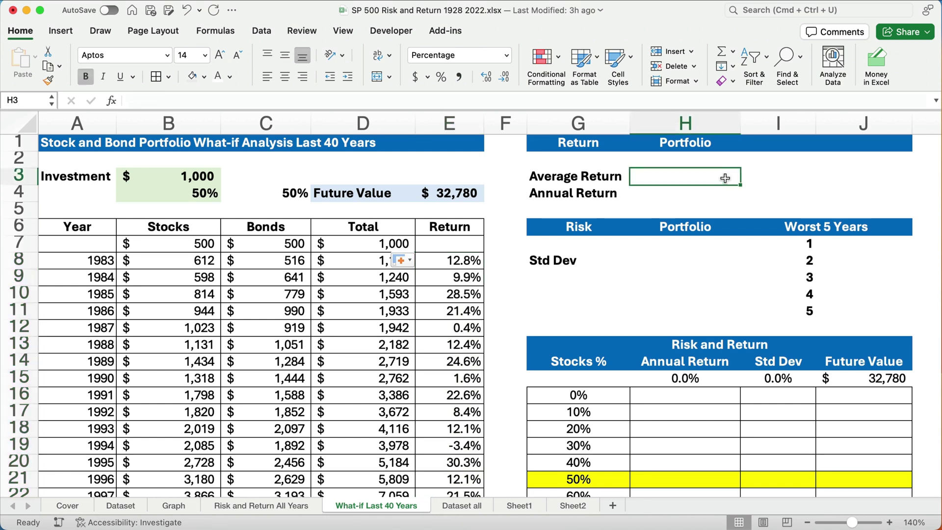
text(=avera)
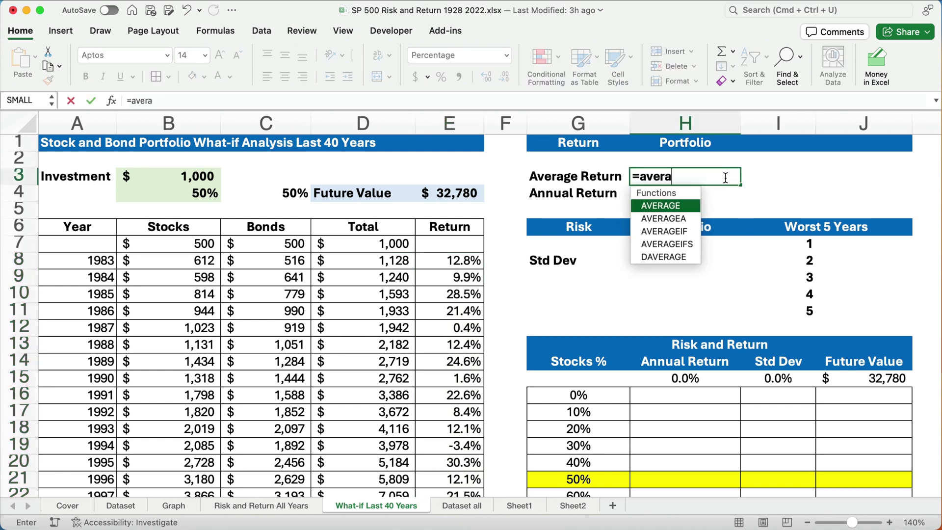
key(Tab)
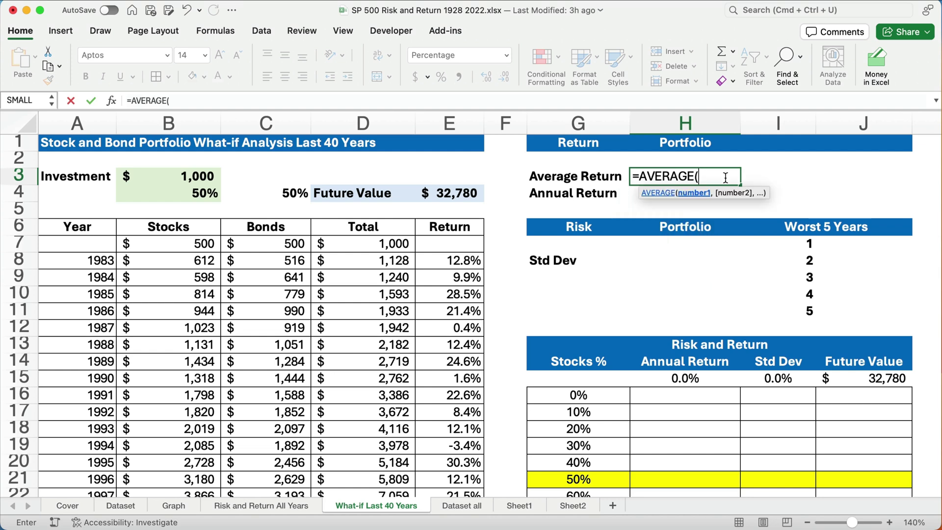
click(472, 268)
key(ctrl+shift+Down)
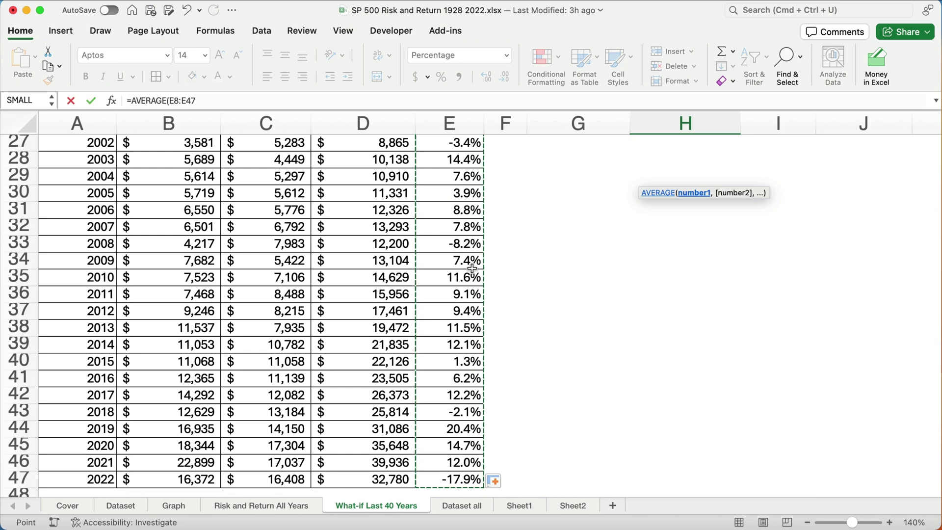
text())
key(Return)
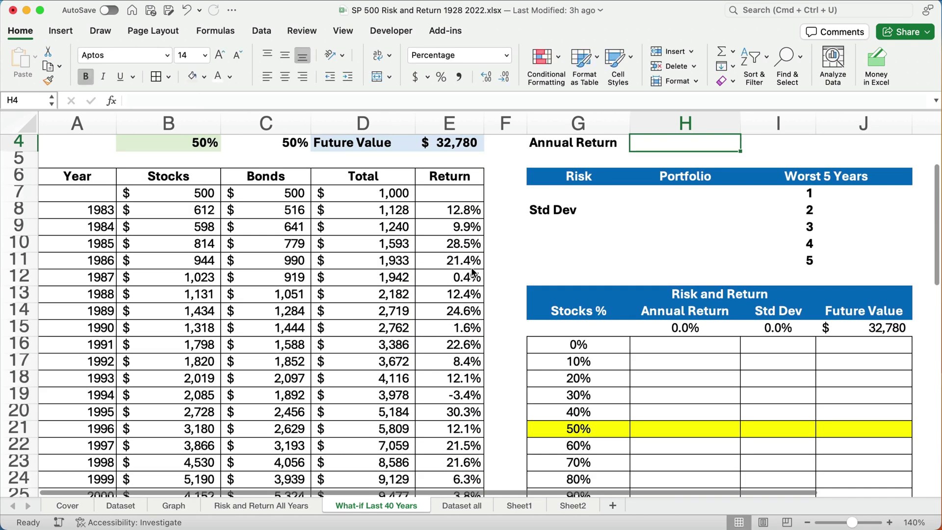
click(697, 178)
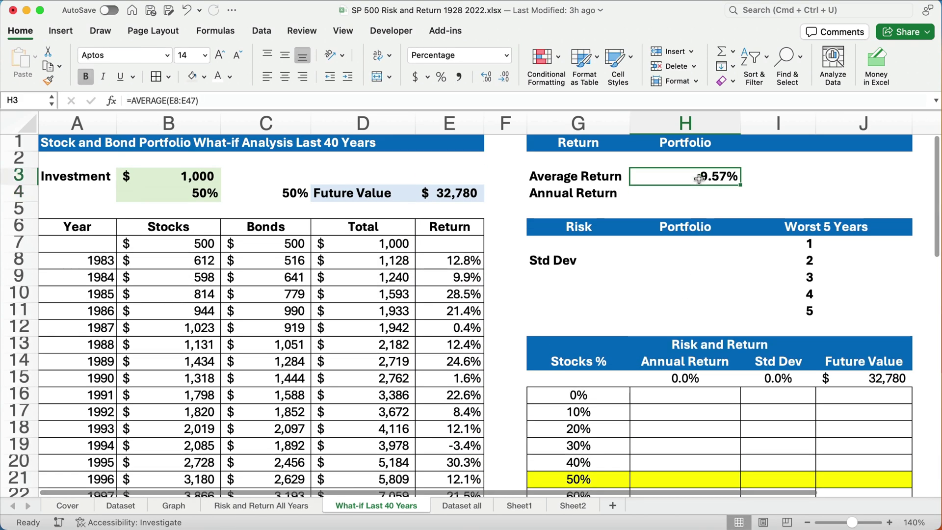
click(693, 193)
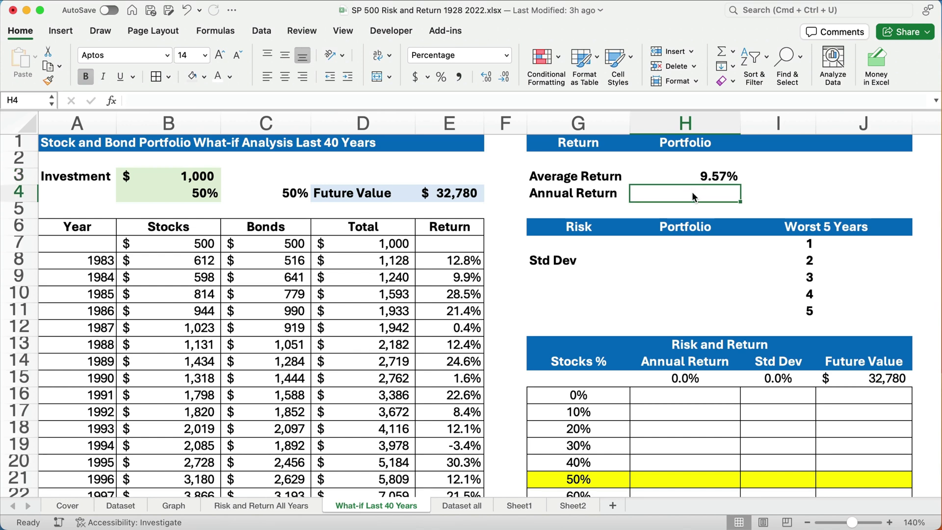
click(113, 101)
double_click(804, 191)
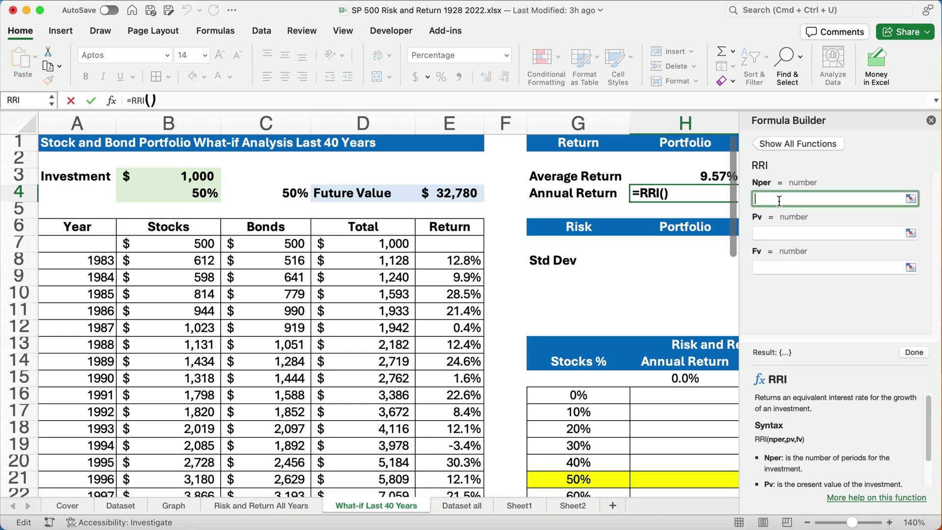
text(40)
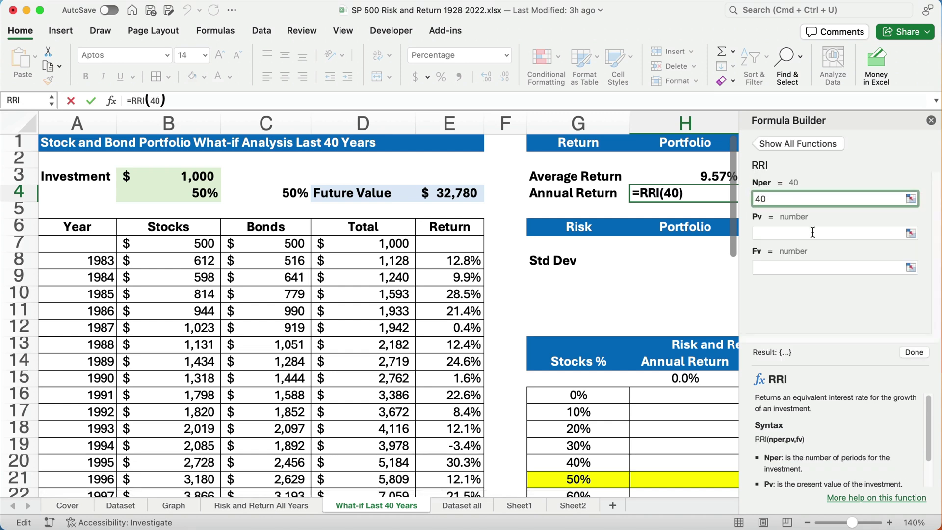
click(791, 237)
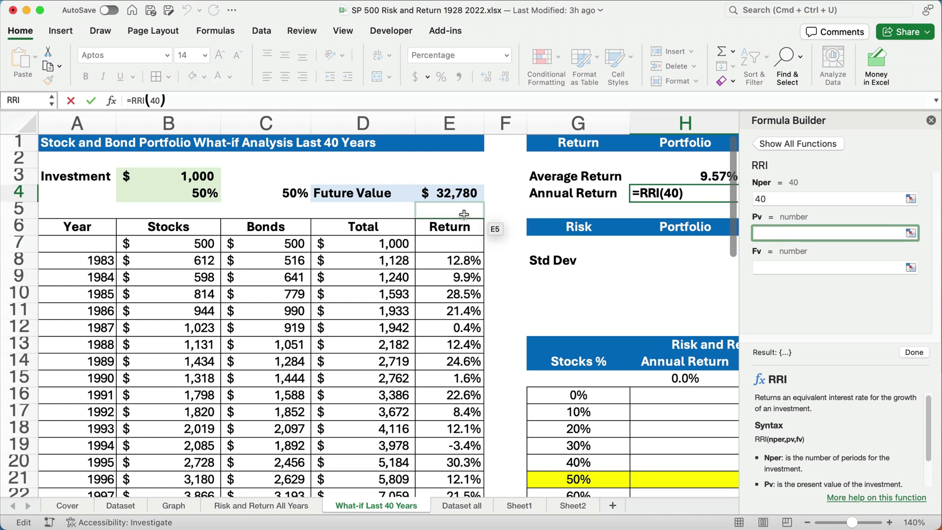
click(208, 174)
key(Escape)
Calculate the portfolio's Annual Return in H4 with RRI, using 40 periods, B3 as present value and E4 as future value.
scroll(322, 216, right, 2)
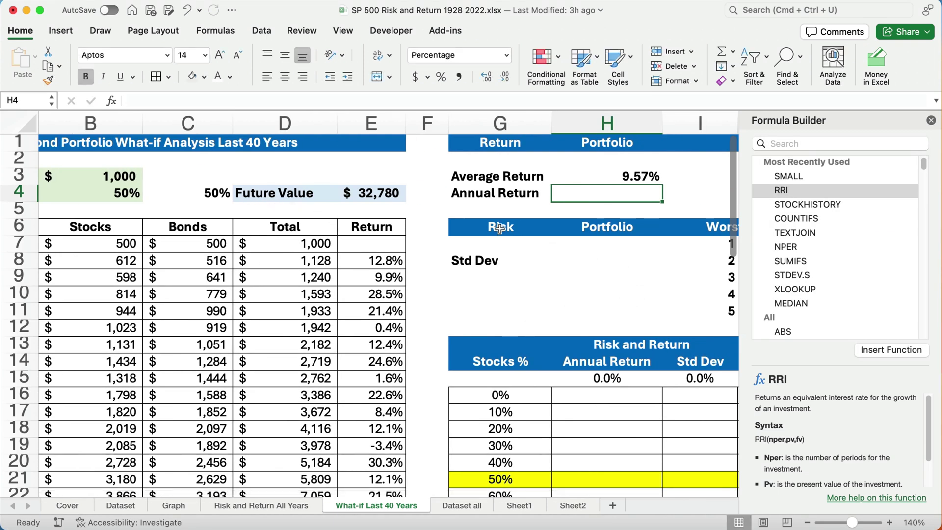
scroll(415, 487, left, 2)
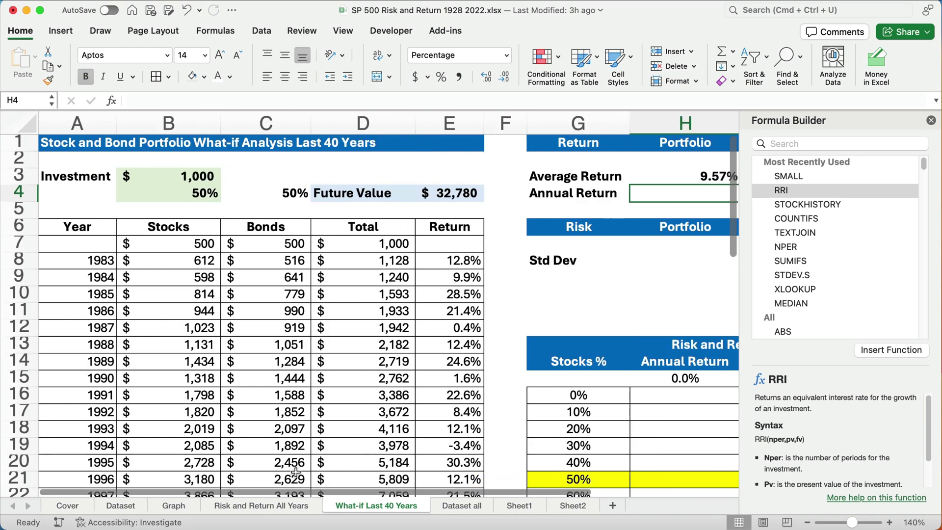
double_click(784, 192)
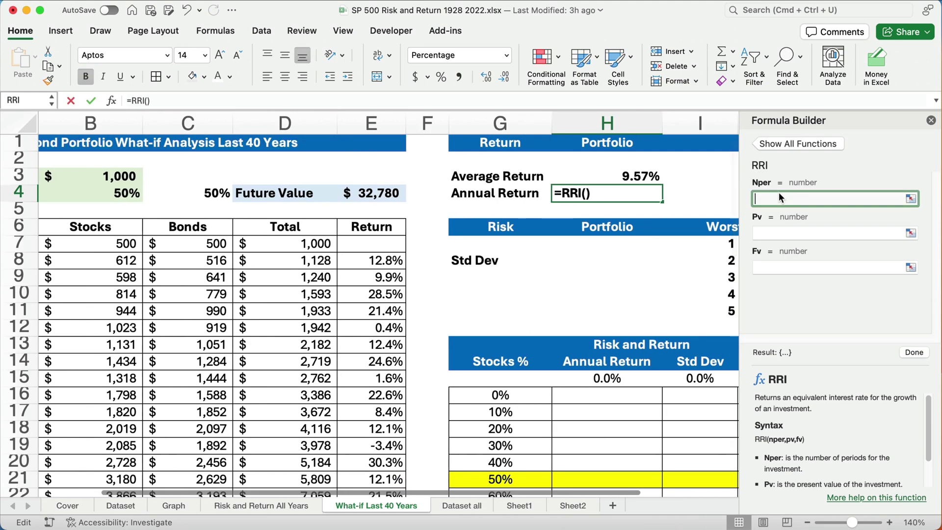
text(40)
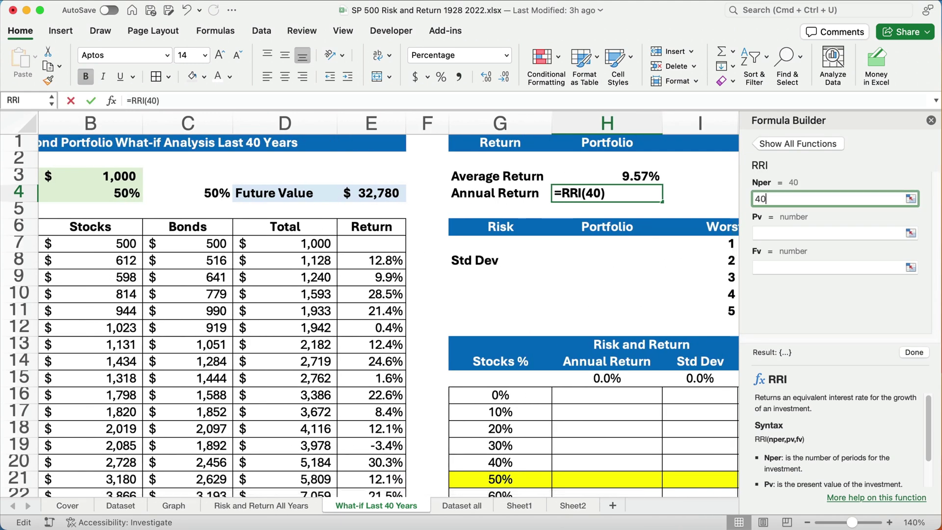
click(799, 236)
click(99, 178)
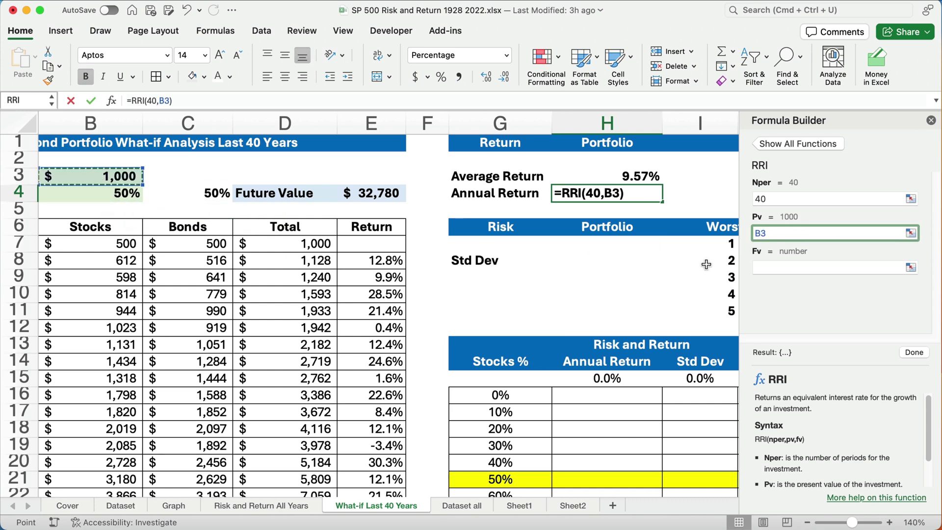
key(Tab)
click(362, 195)
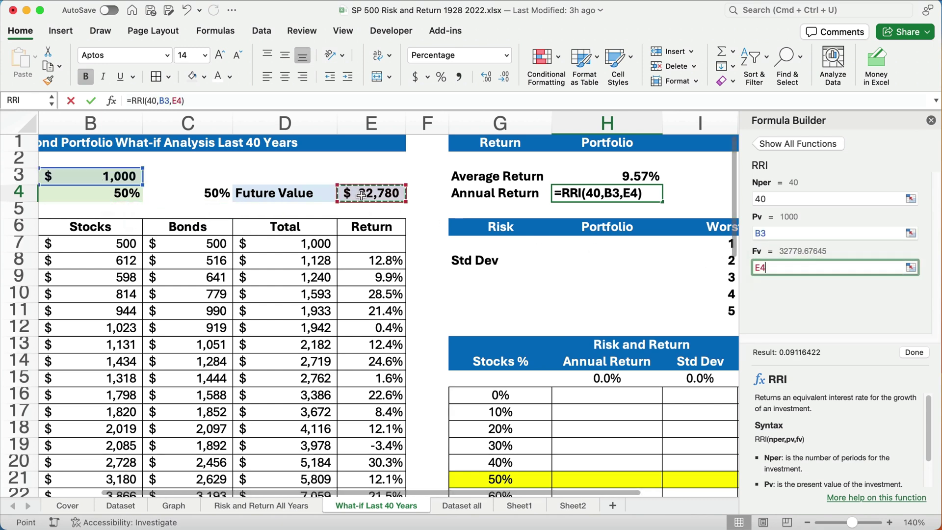
click(915, 352)
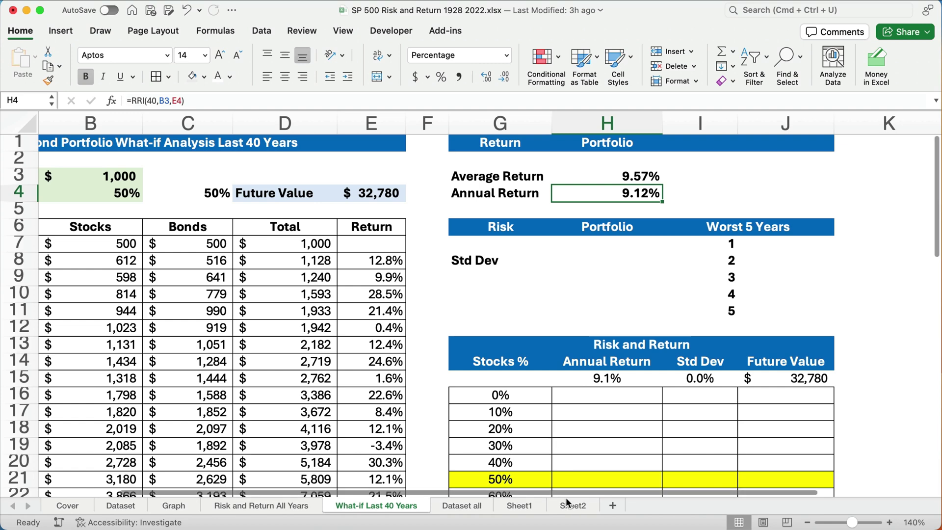
Test the portfolio with the Stocks allocation in B4 at 100%, and restore the allocation to 50%.
drag(559, 492, 464, 487)
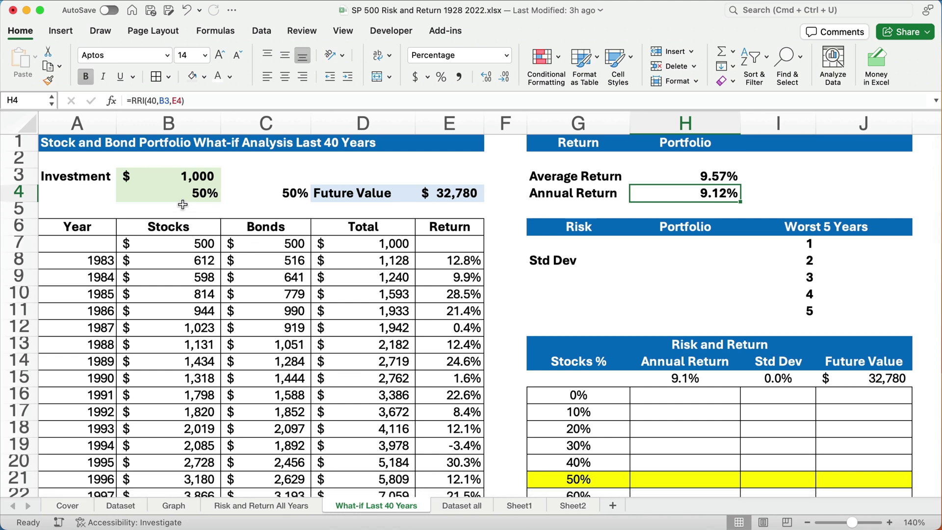
click(194, 193)
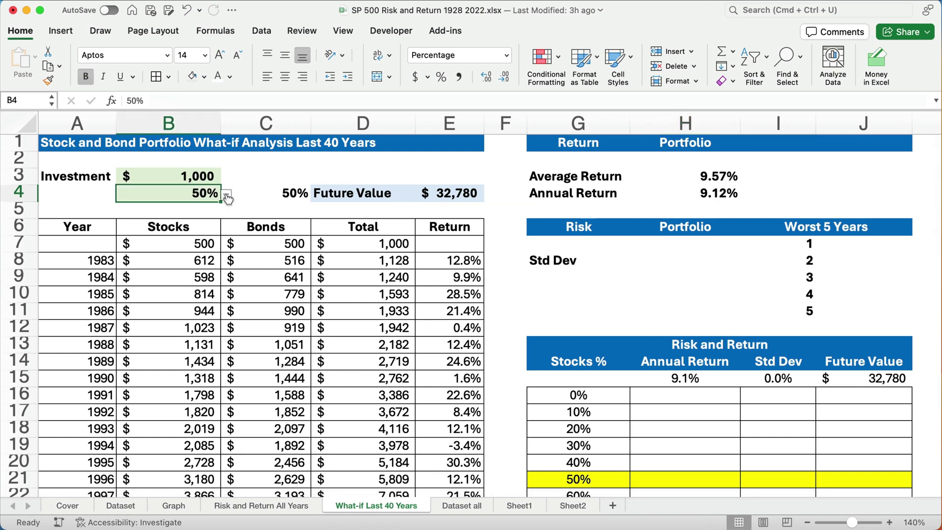
click(226, 197)
click(204, 210)
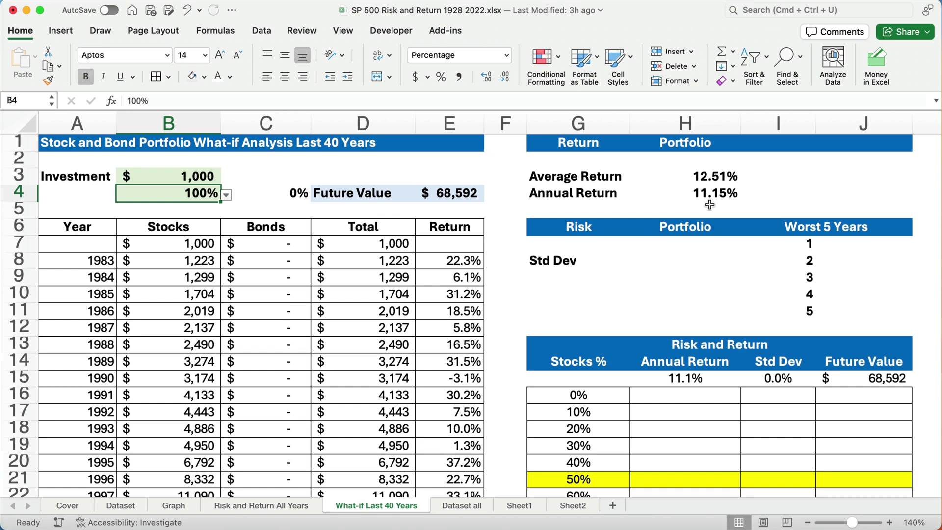
click(227, 195)
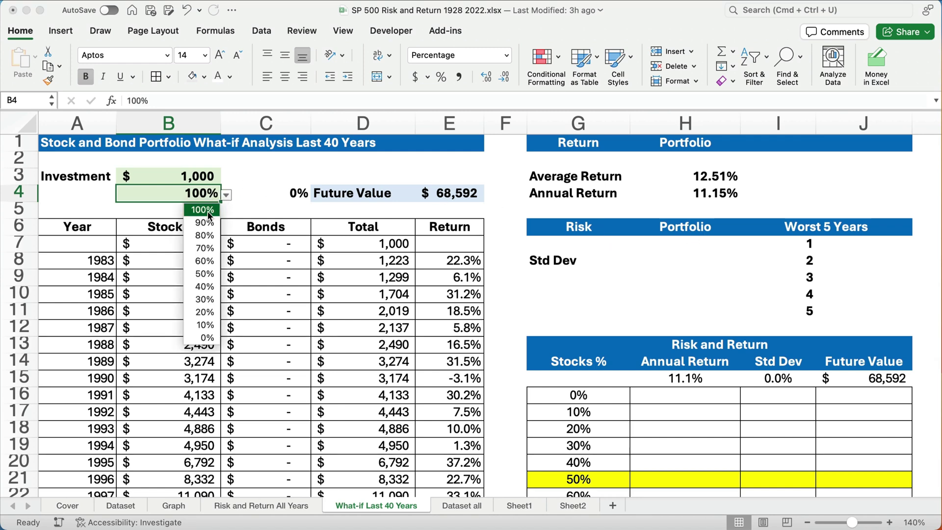
click(200, 275)
Calculate the portfolio's Std Dev in H8 with =STDEV.S(E8:E47) and compare it with the Standard Deviation on the Risk and Return All Years sheet.
click(698, 258)
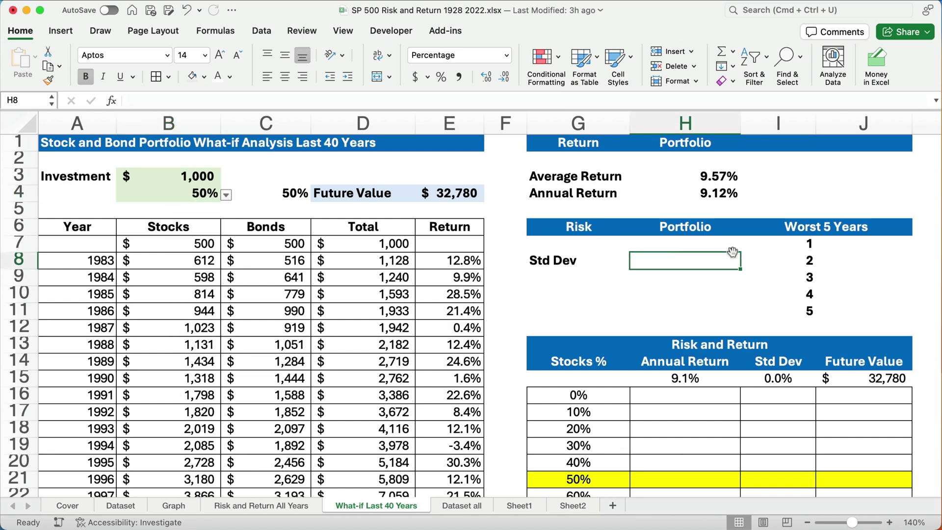
text(=std)
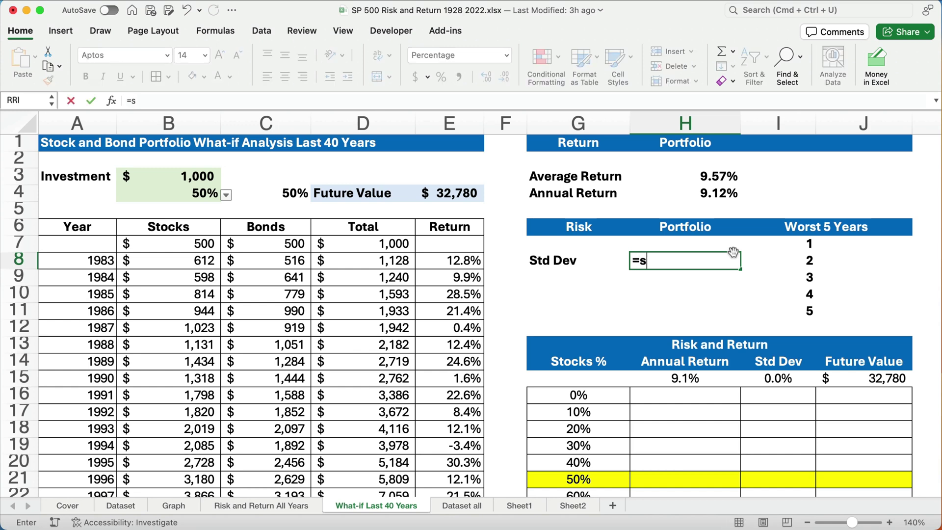
double_click(717, 288)
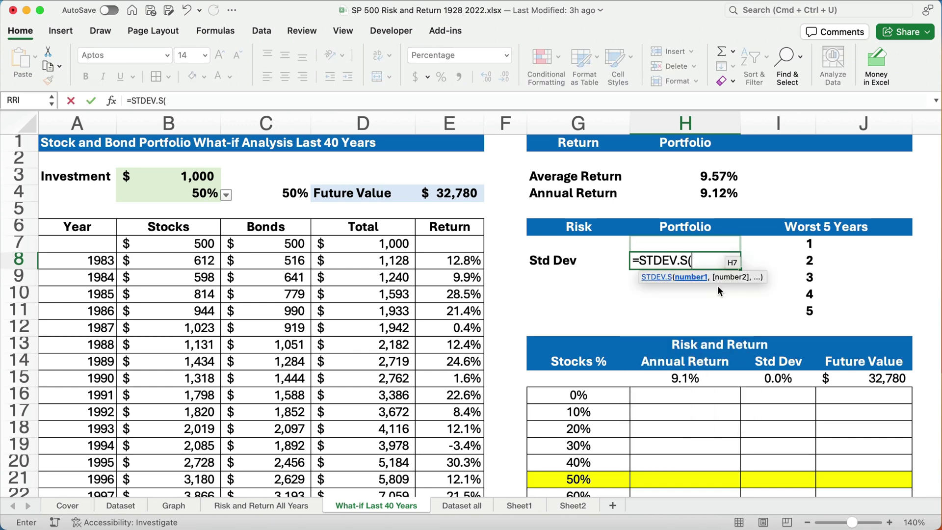
click(443, 256)
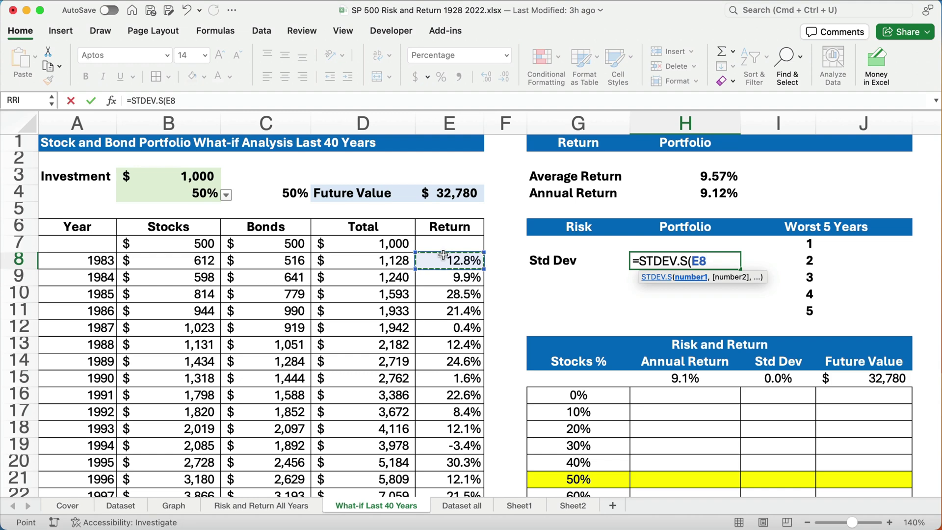
key(super+shift+Down)
text())
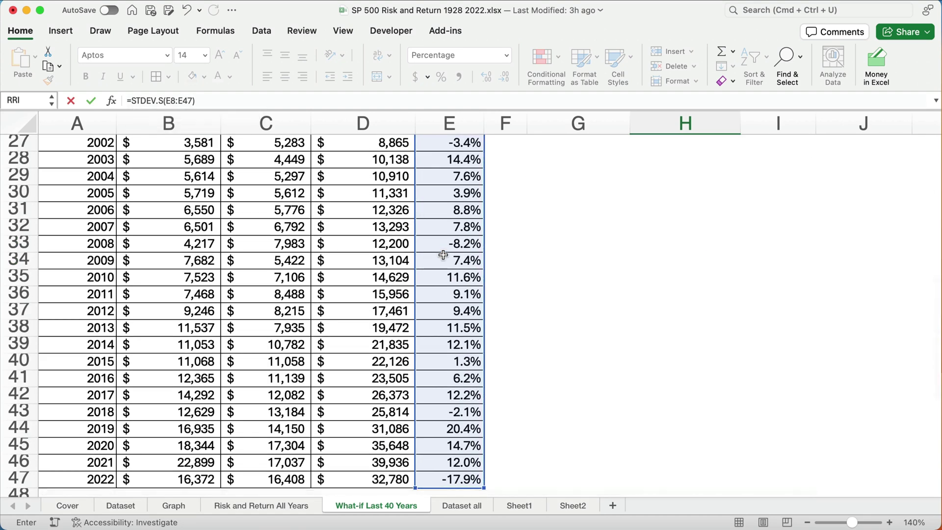
key(Return)
scroll(705, 262, up, 4)
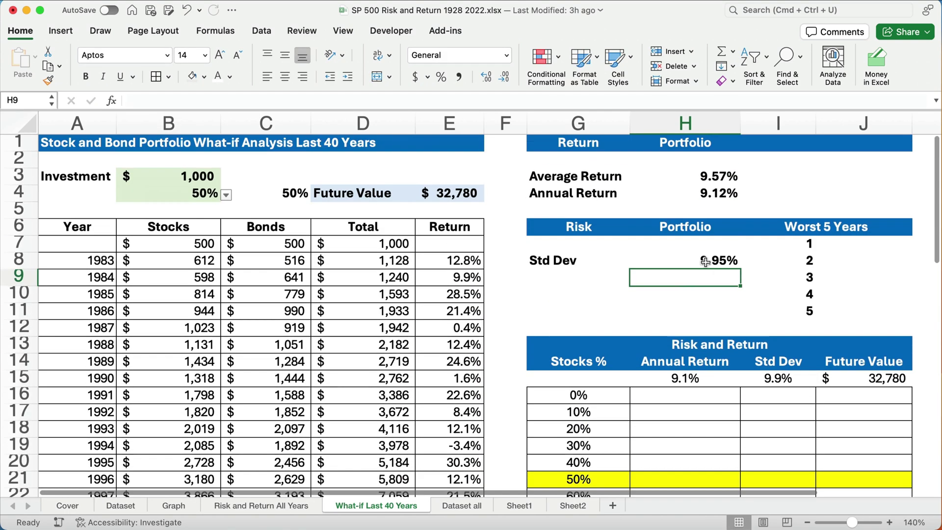
scroll(705, 262, down, 1)
scroll(643, 272, up, 1)
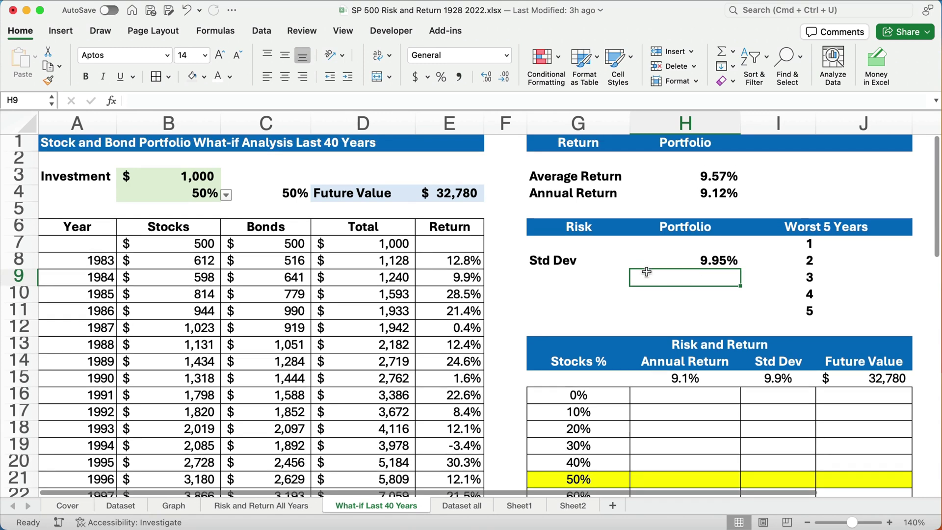
click(278, 508)
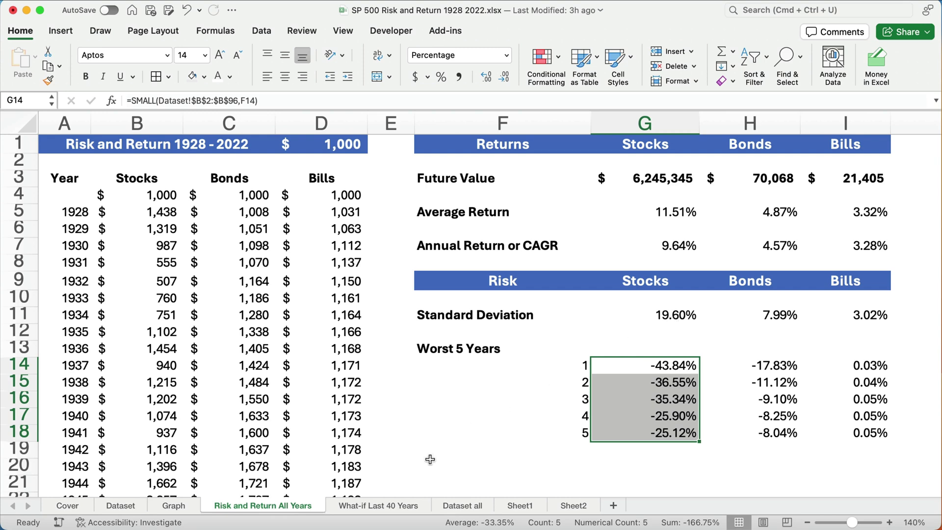
click(369, 506)
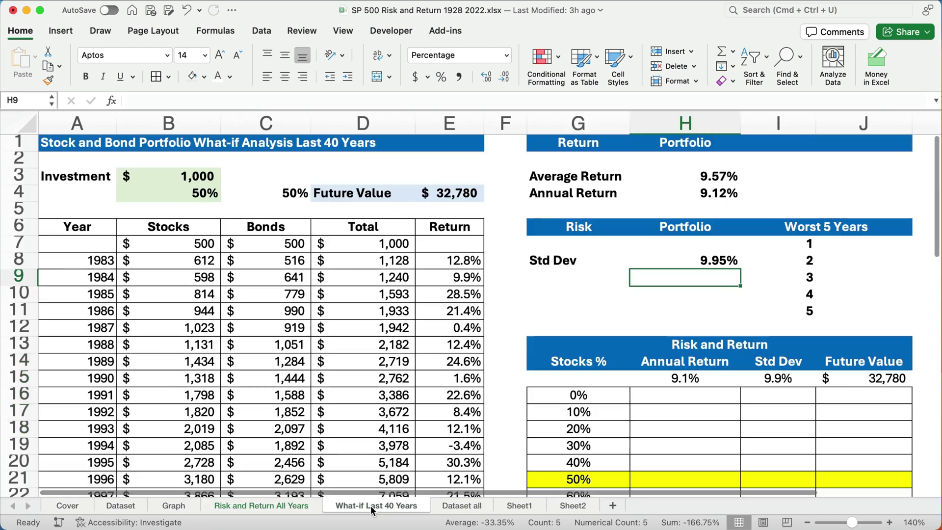
click(721, 258)
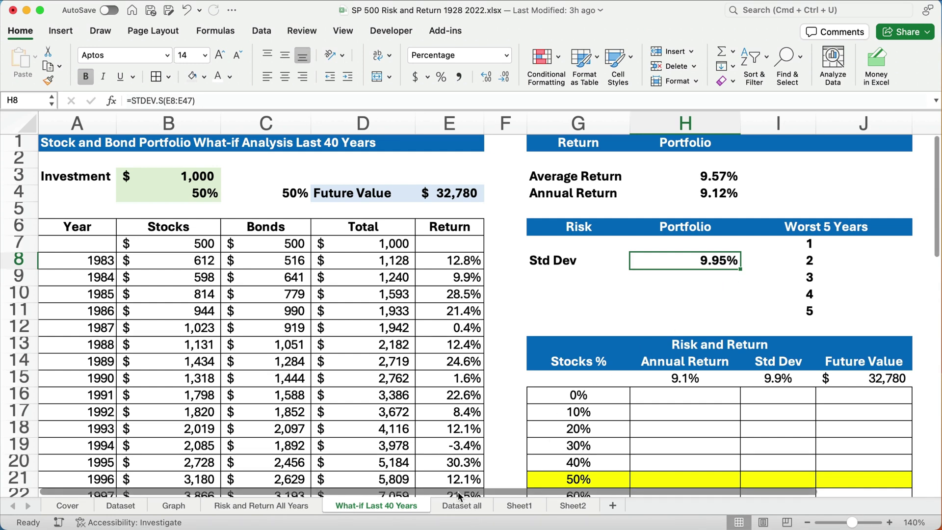
Fill the Worst 5 Years returns in J7:J11 with =SMALL($E$8:$E$47,I7), using the ranks 1 to 5 beside them.
click(855, 245)
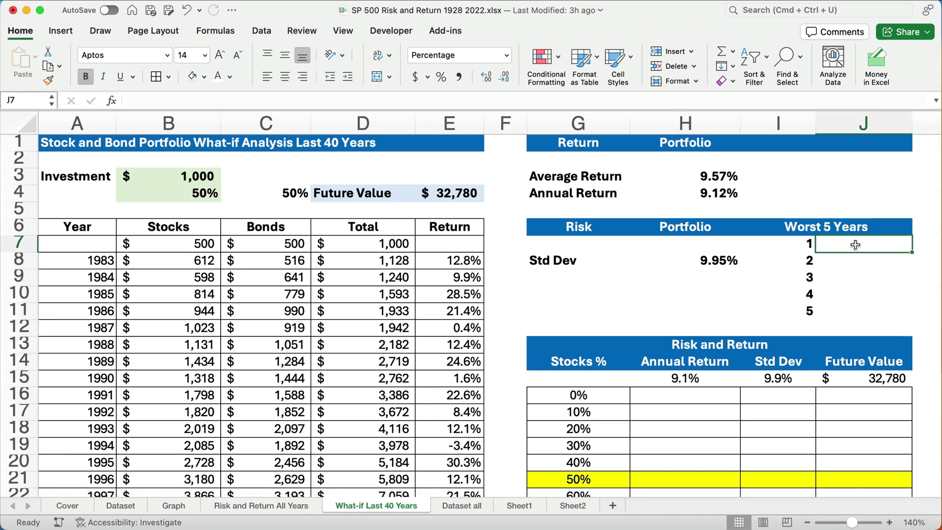
text(-17.92% -8.23% -3.42% -3.36% -3.14%)
scroll(442, 282, right, 3)
click(442, 282)
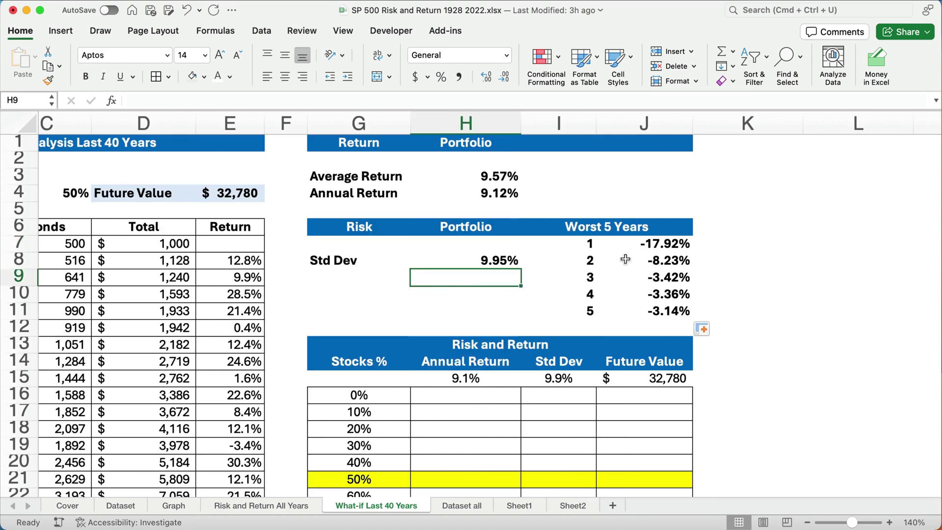
drag(636, 245, 640, 311)
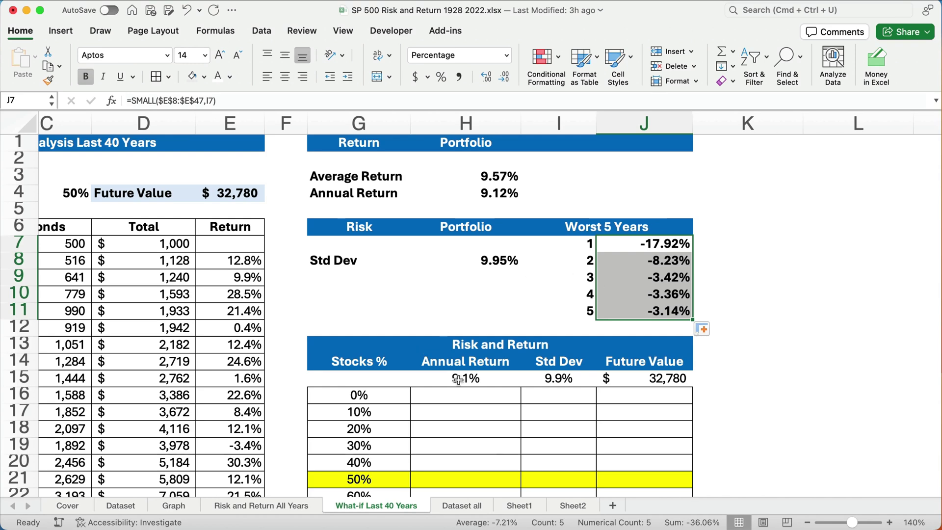
scroll(490, 490, left, 5)
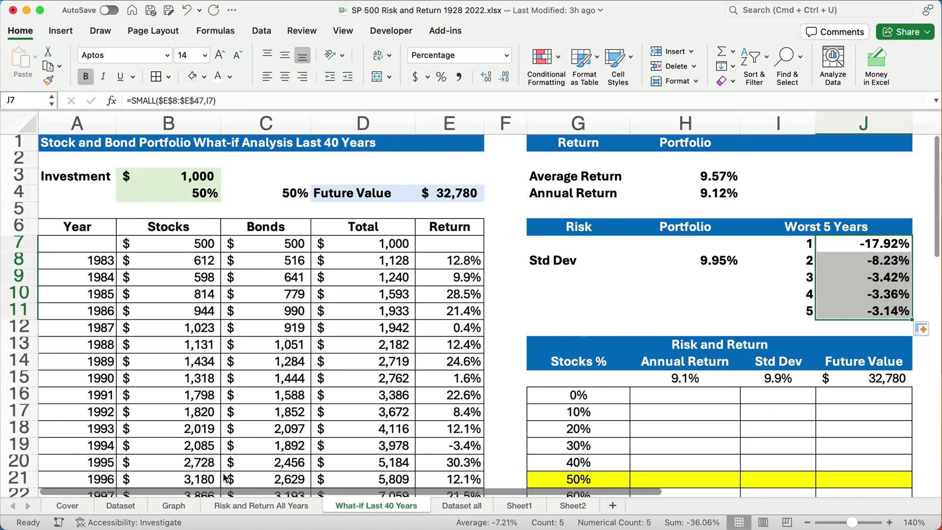
Test the portfolio with the Stocks allocation in B4 at 70%, and restore the allocation to 50%.
click(189, 189)
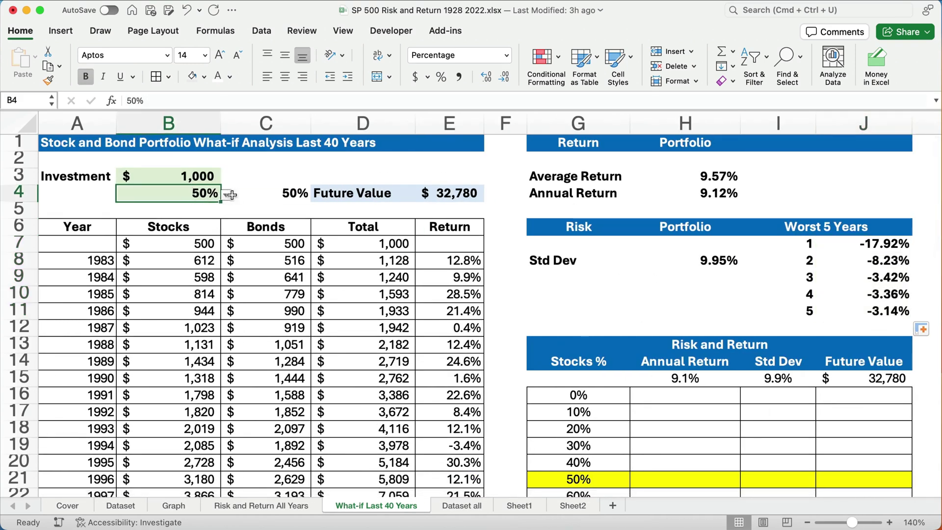
click(226, 195)
click(215, 251)
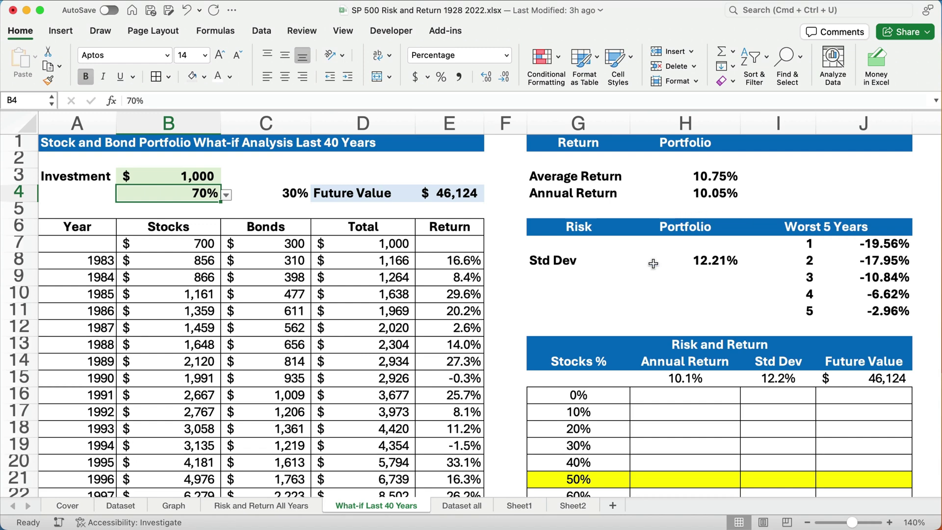
scroll(627, 266, down, 1)
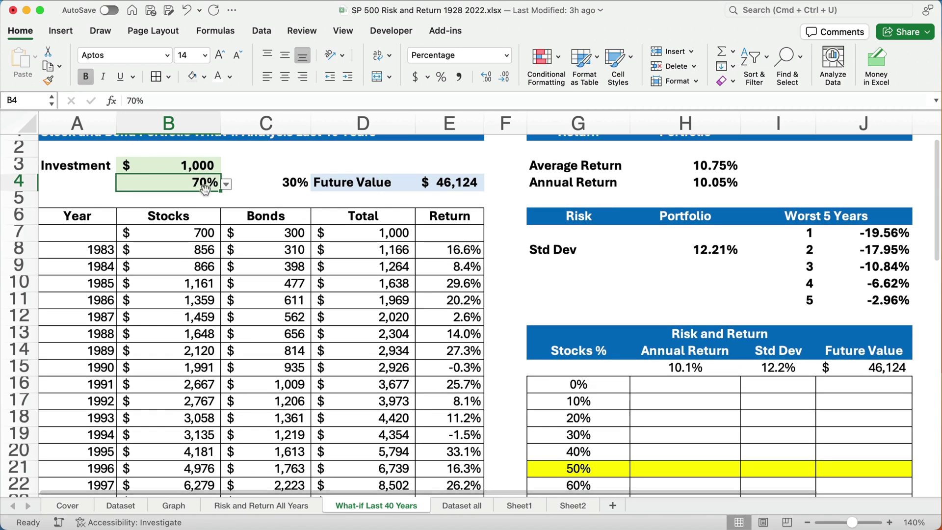
click(226, 184)
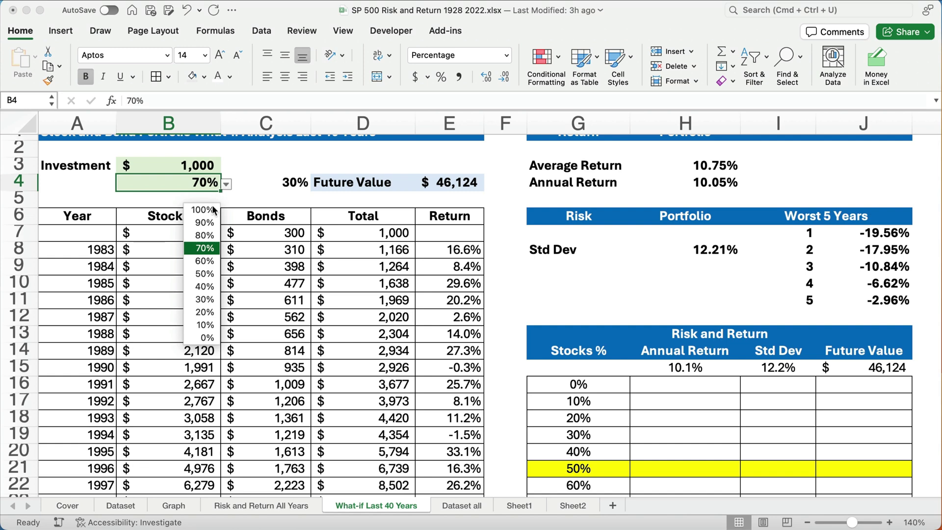
click(211, 277)
In row 15 of the Risk and Return table, link Annual Return in H15 to =H4 and Std Dev in I15 to =H8.
scroll(692, 413, down, 5)
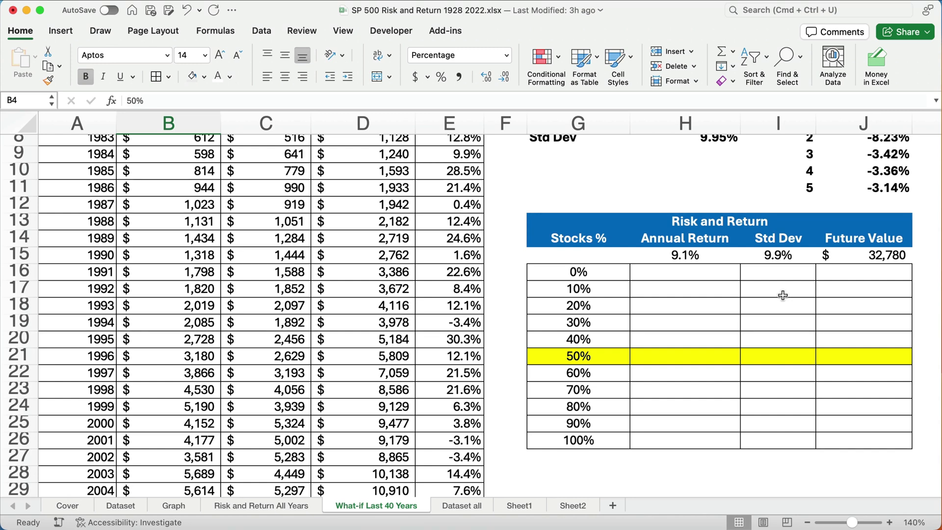
scroll(783, 295, up, 6)
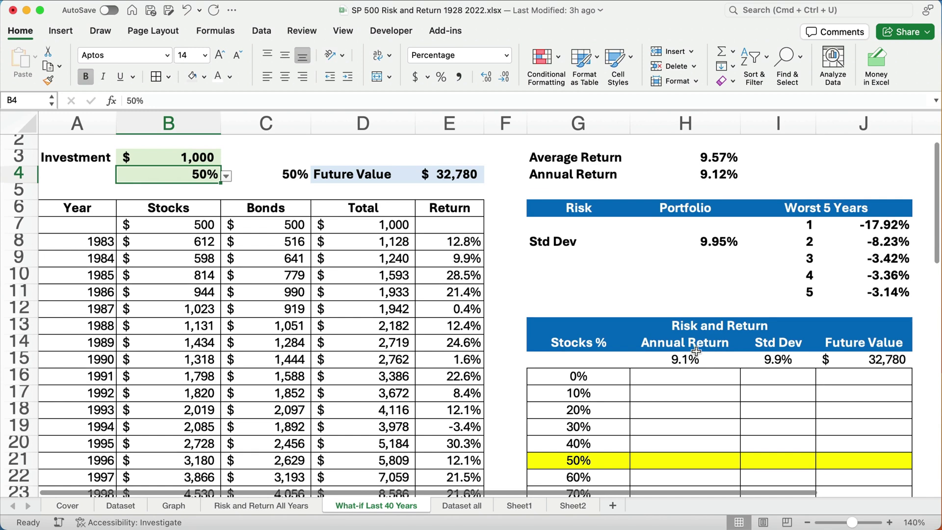
click(693, 358)
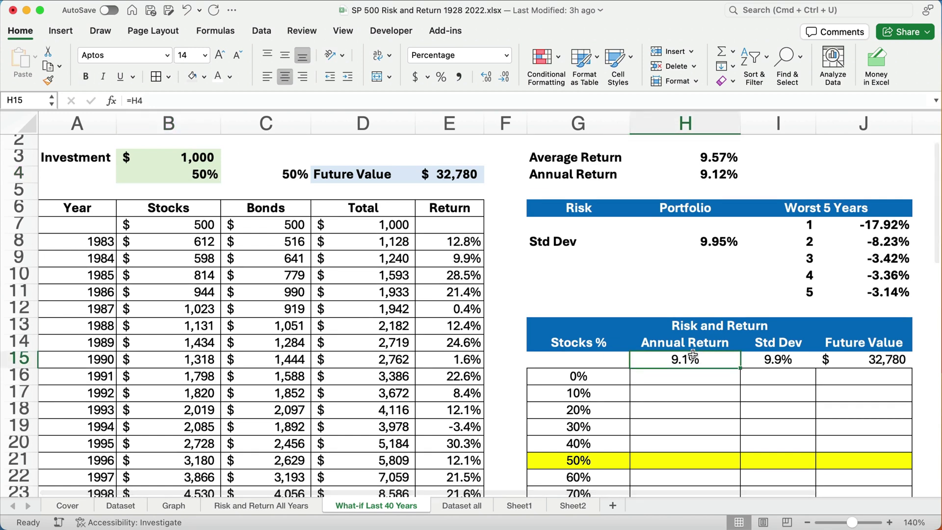
text(=)
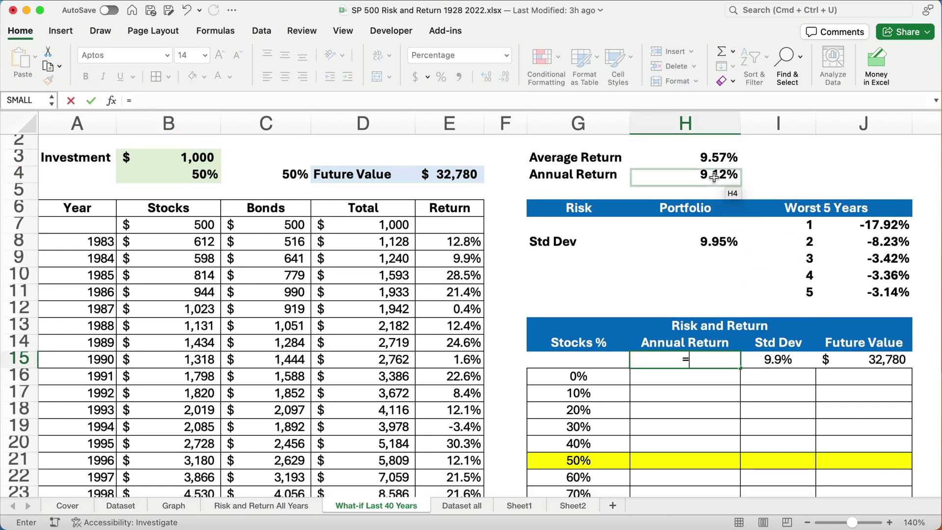
click(717, 176)
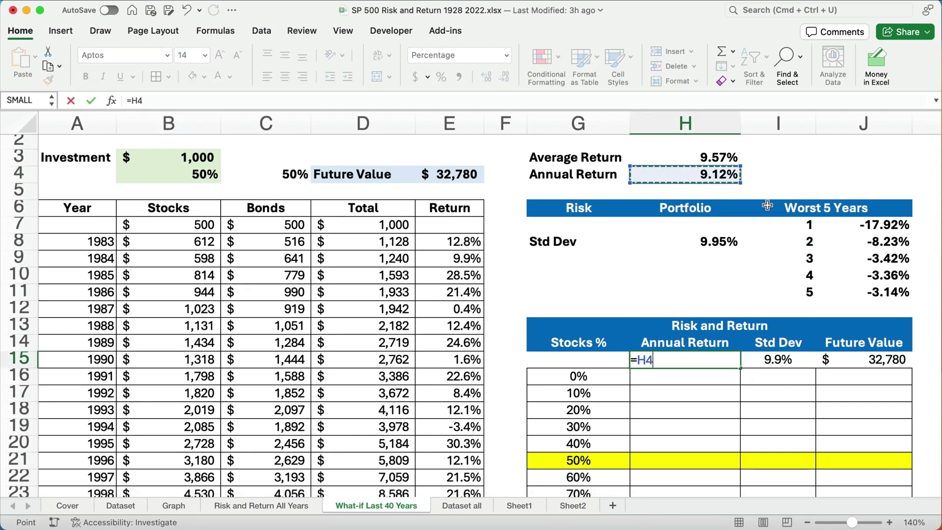
key(Return)
click(786, 361)
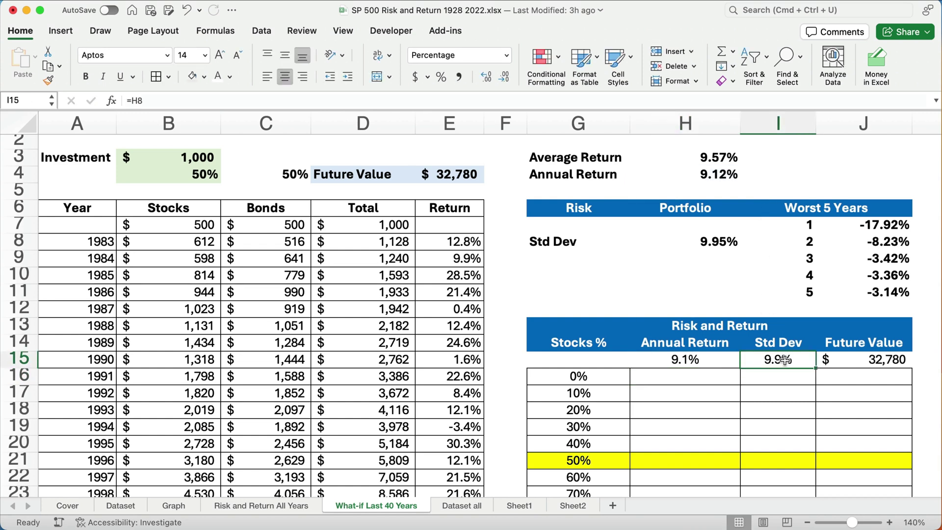
text(=)
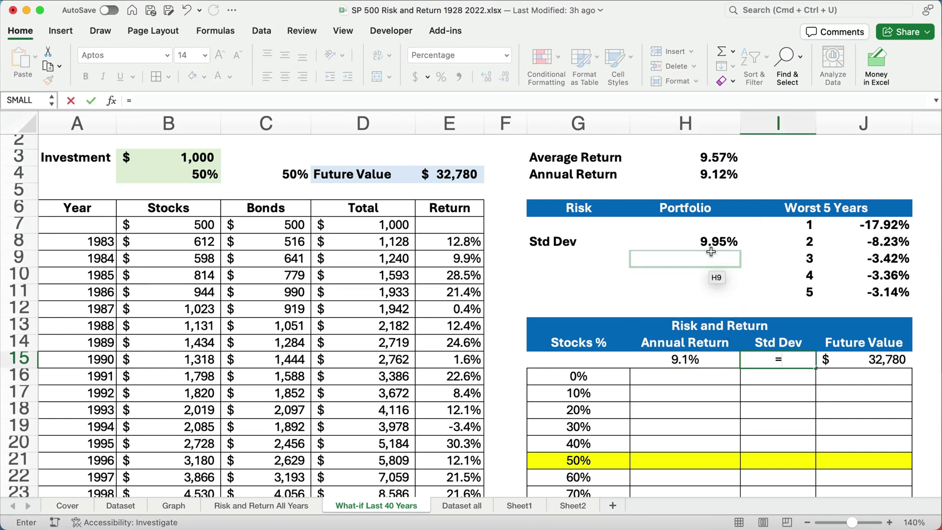
click(712, 247)
key(Return)
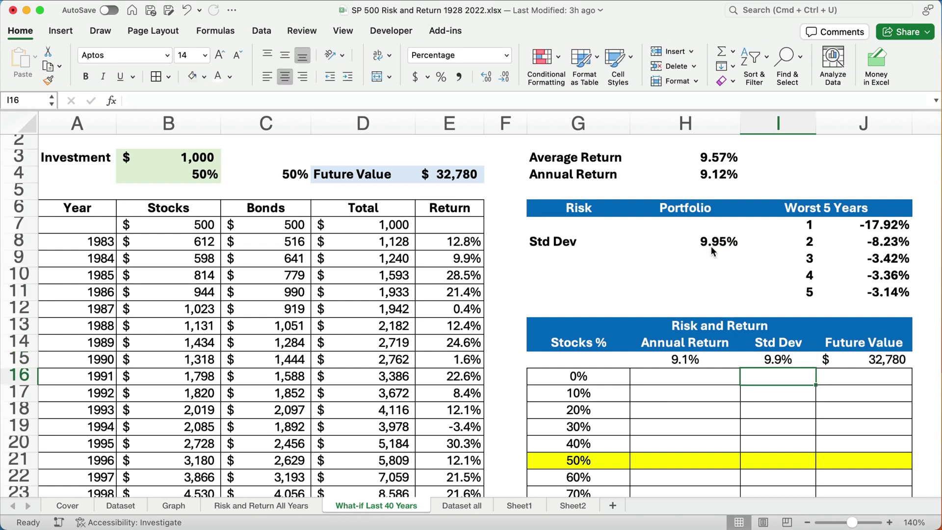
Link the Risk and Return table's Future Value in J15 to the portfolio's future value with =E4.
click(888, 362)
text(=)
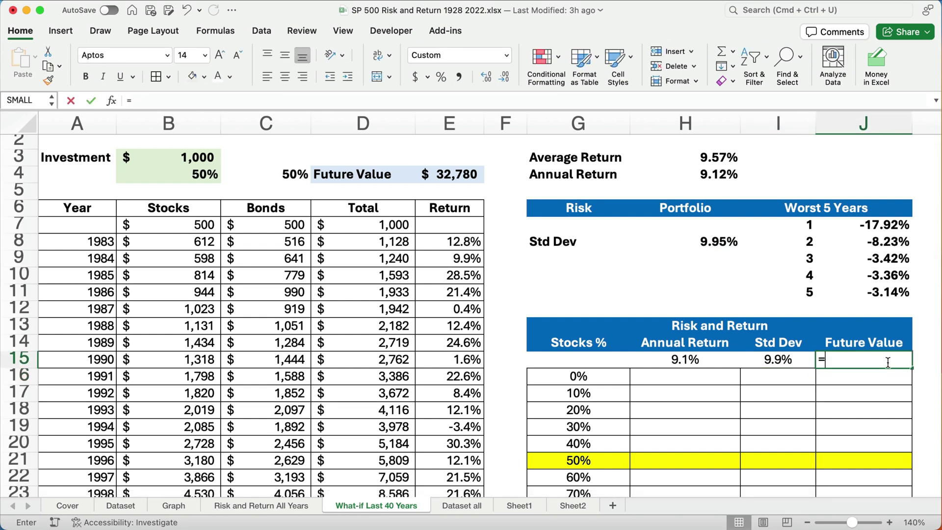
click(461, 176)
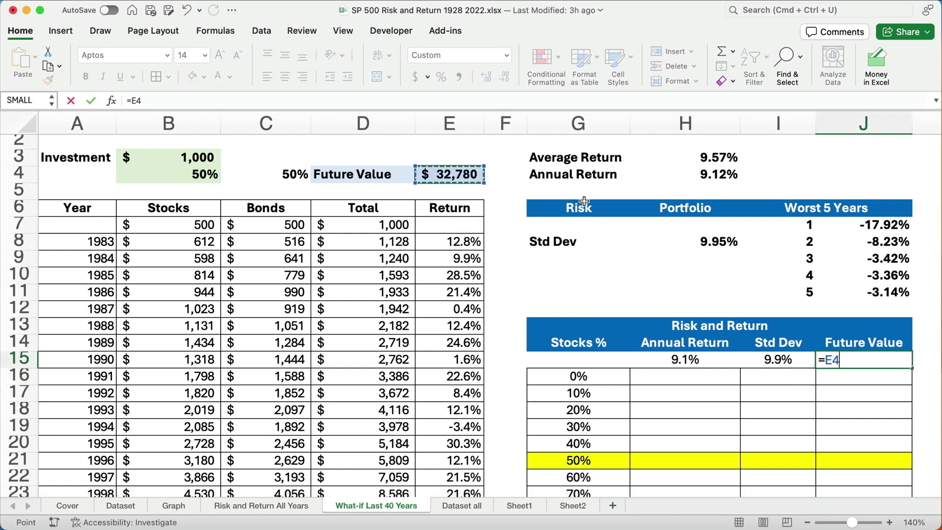
key(Return)
Create a one-variable What-If data table over G15:J26 with the Stocks allocation in B4 as the column input cell.
scroll(566, 308, down, 3)
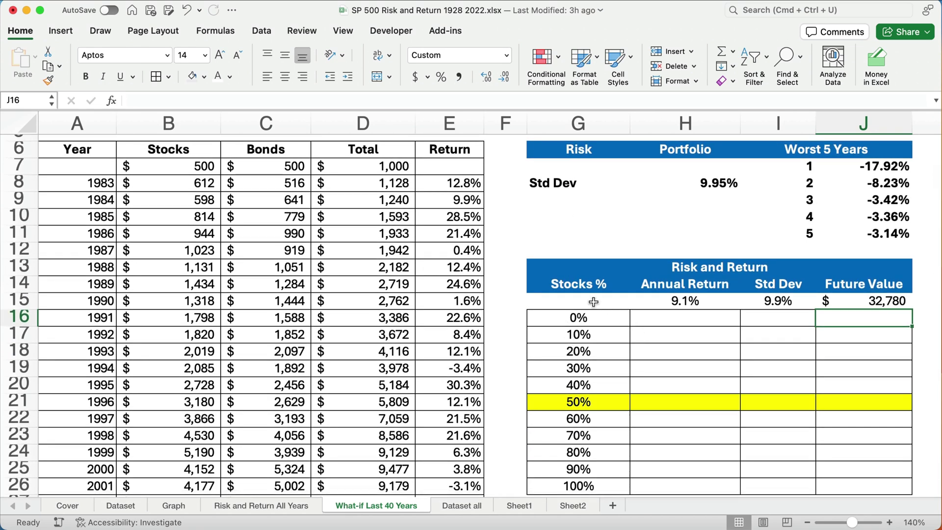
drag(592, 301, 808, 395)
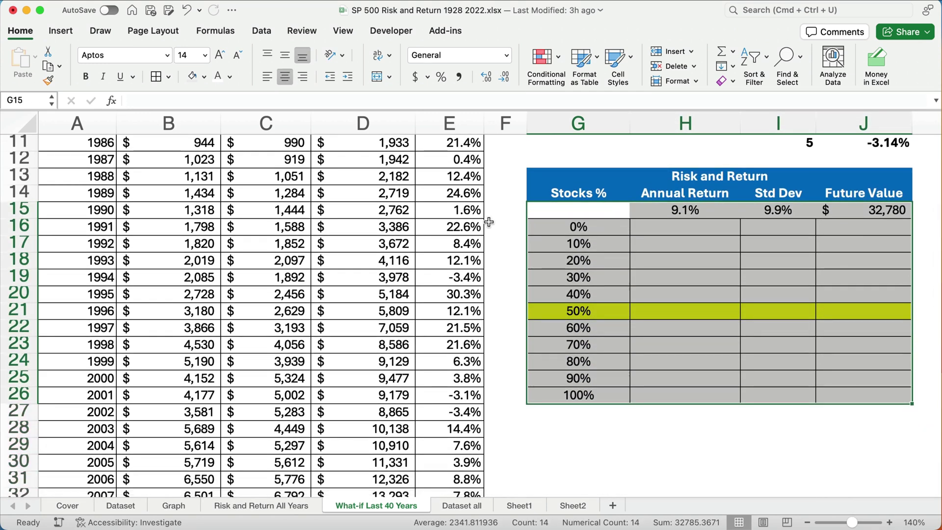
click(261, 30)
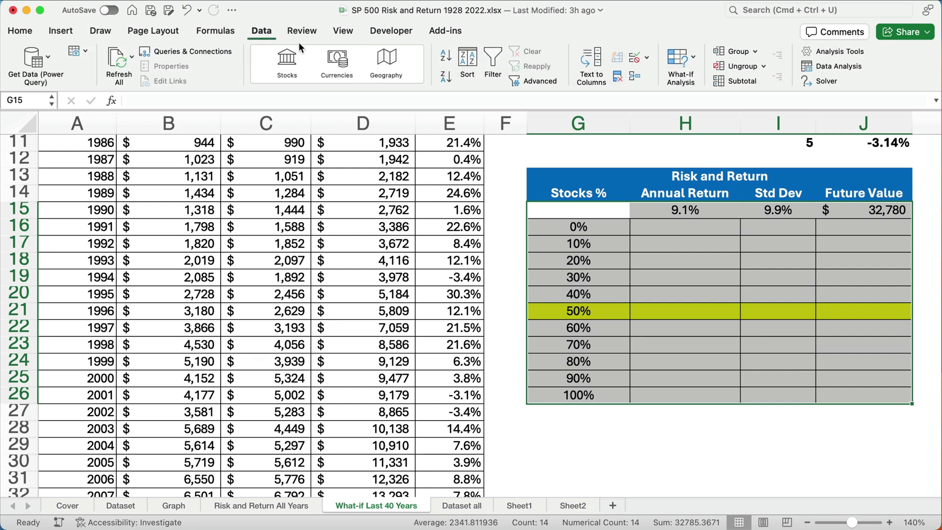
click(688, 58)
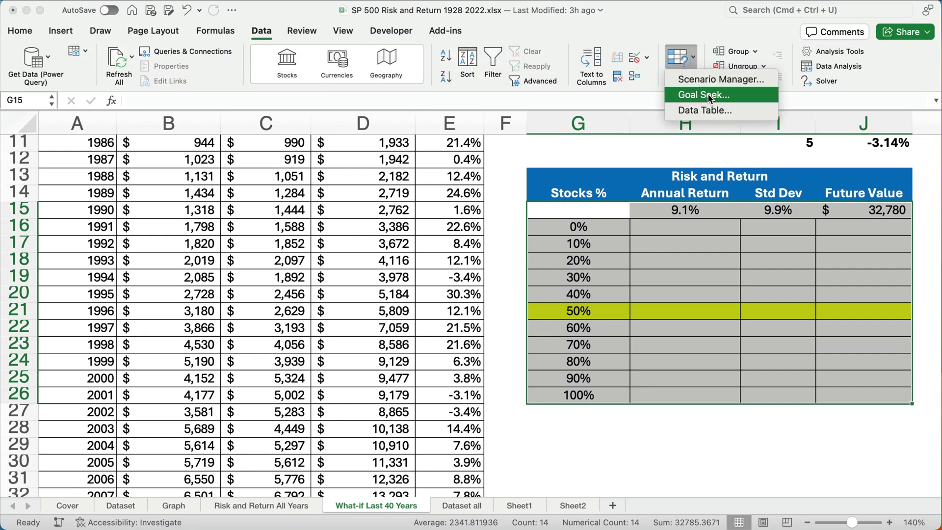
click(706, 111)
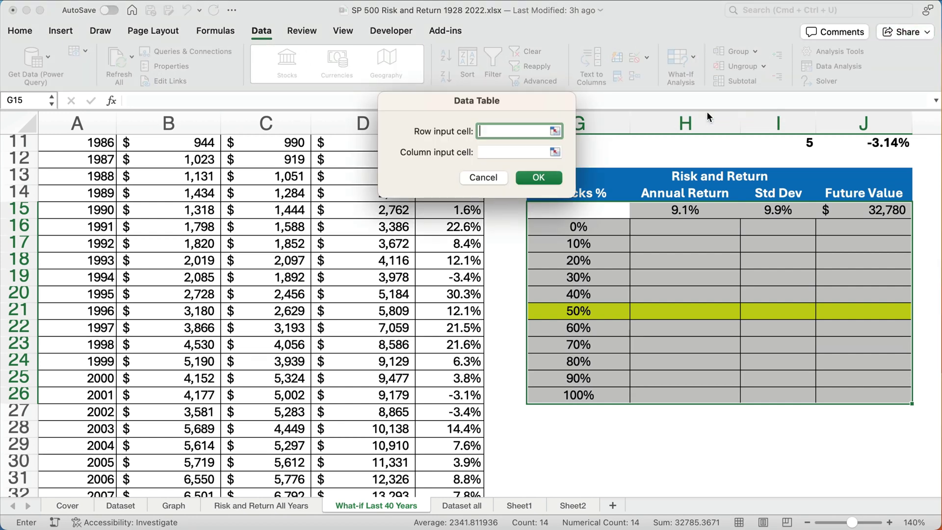
click(511, 154)
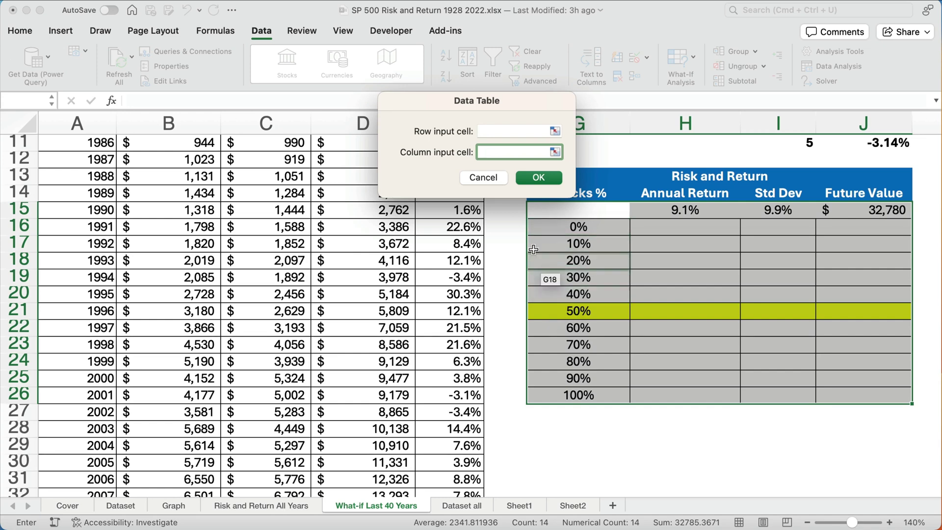
scroll(475, 257, up, 5)
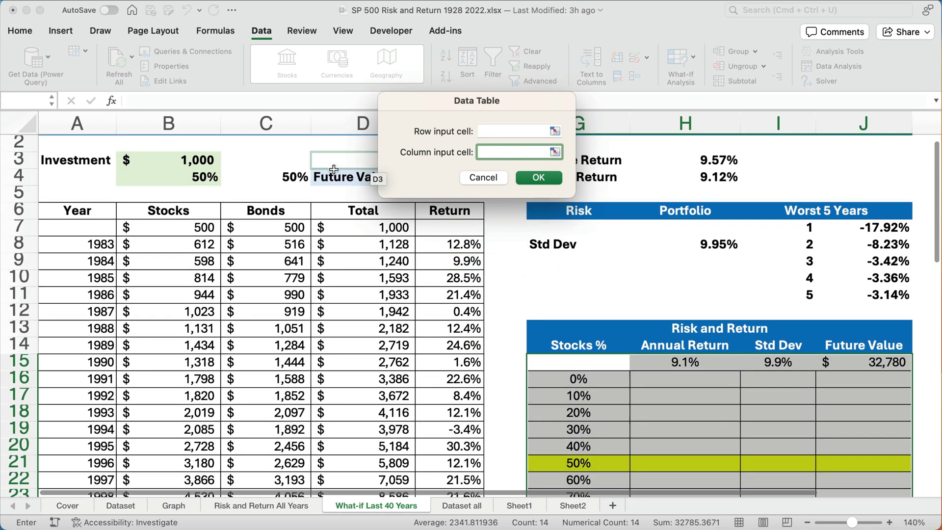
click(206, 182)
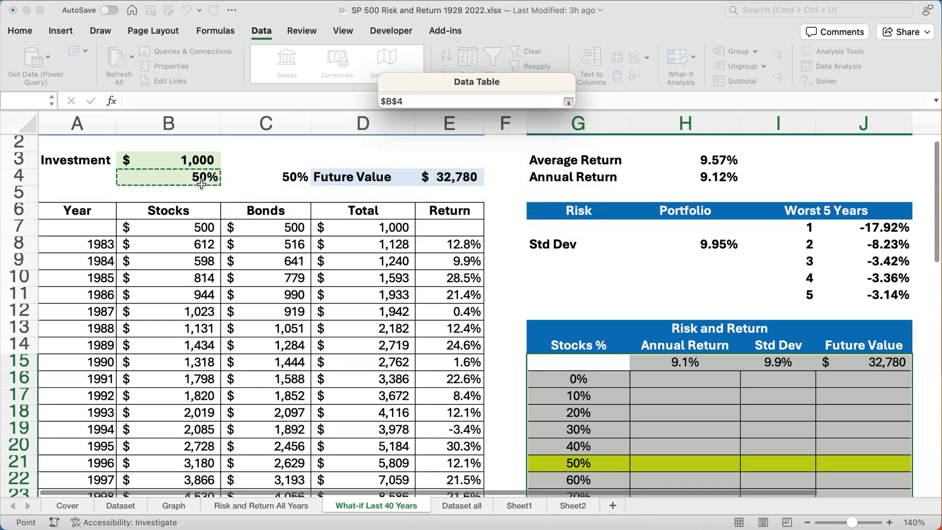
click(538, 178)
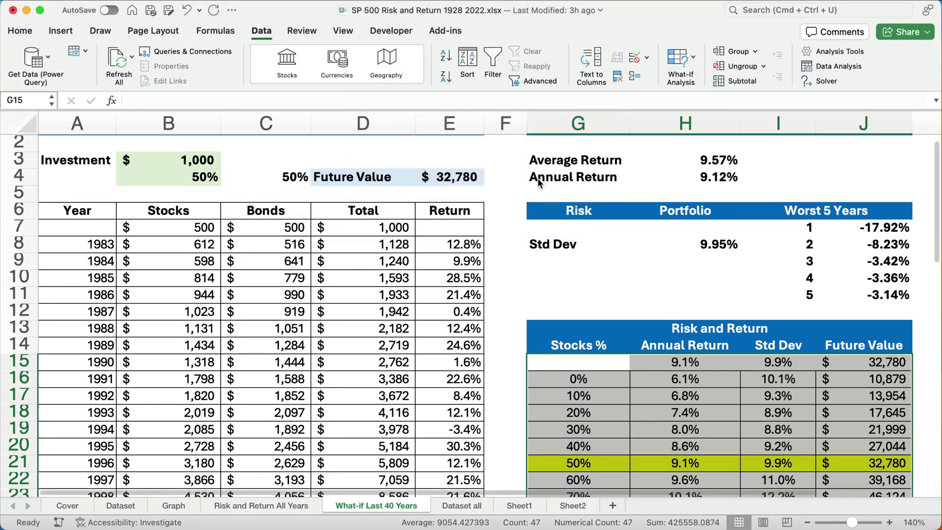
Examine the Risk and Return table's Annual Return, Std Dev and Future Value results across the 0% to 100% stock allocations.
scroll(531, 449, down, 5)
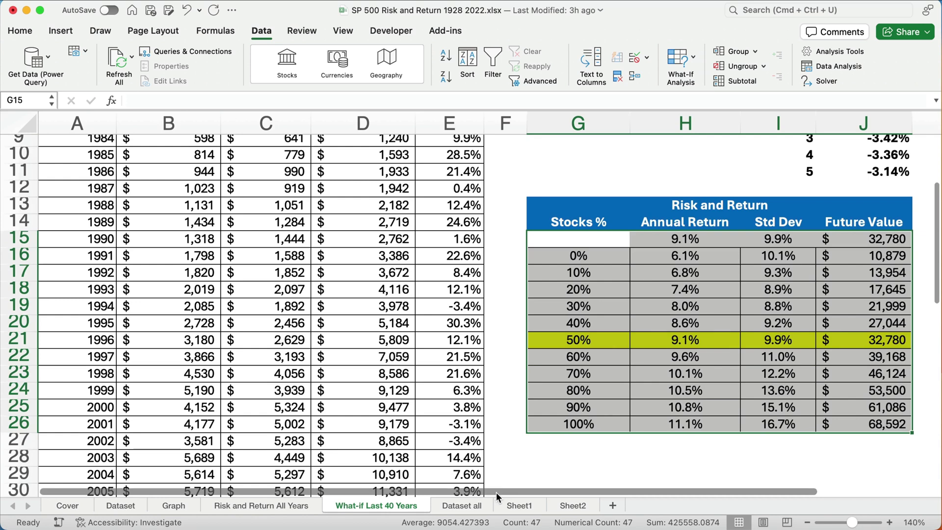
drag(533, 491, 633, 491)
click(587, 470)
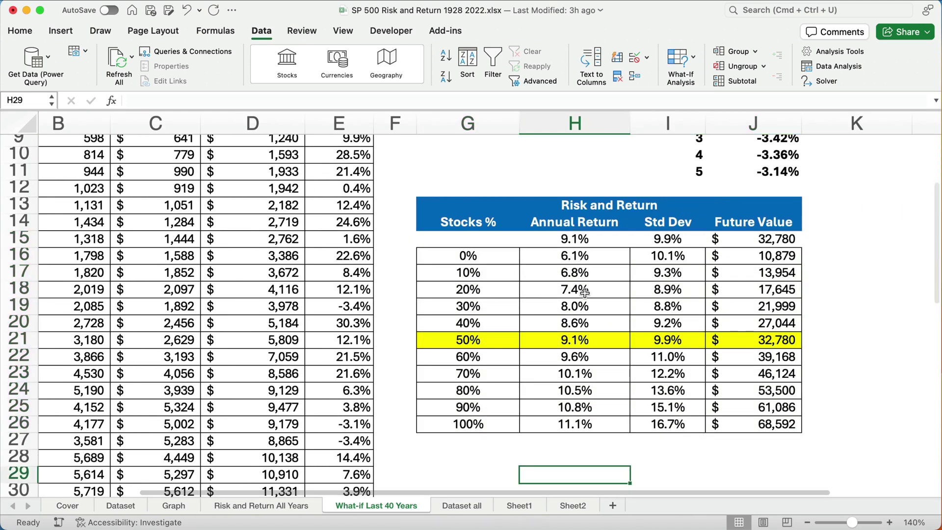
drag(484, 259, 486, 426)
drag(616, 257, 604, 425)
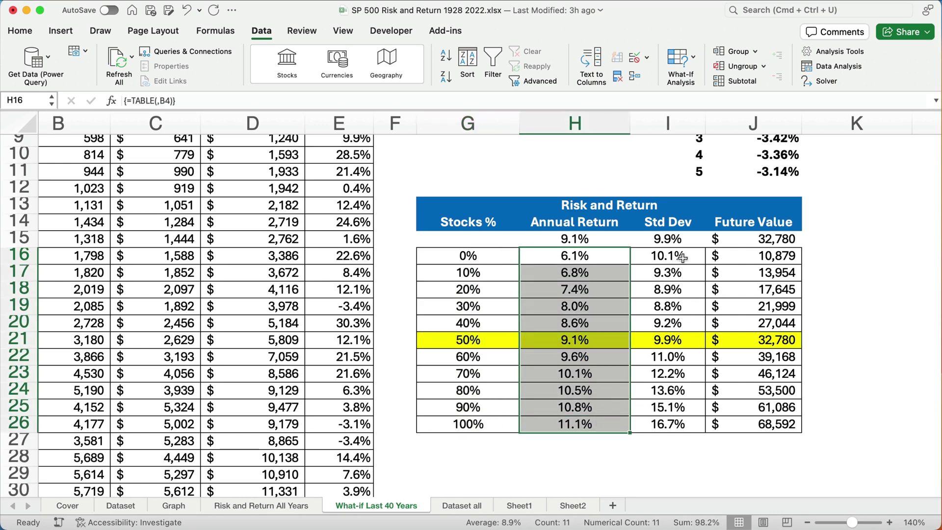
drag(683, 256, 685, 425)
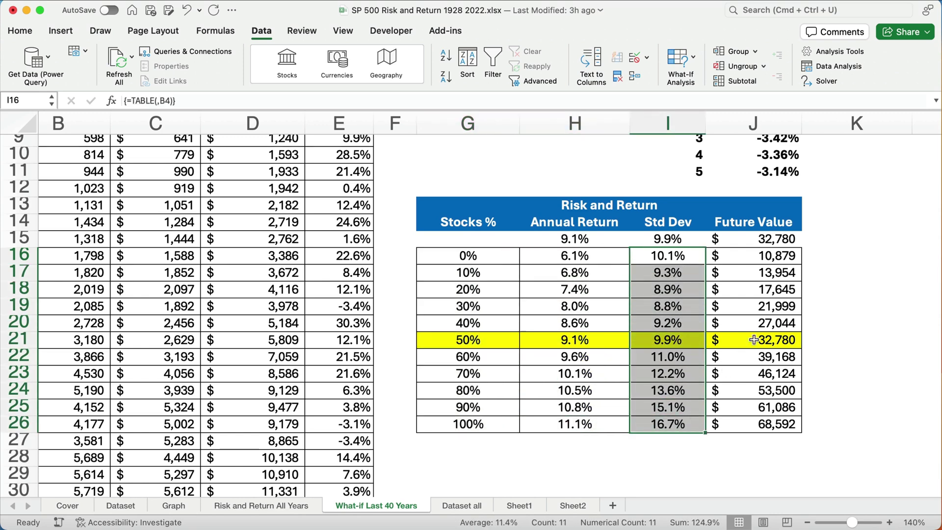
drag(760, 260, 766, 424)
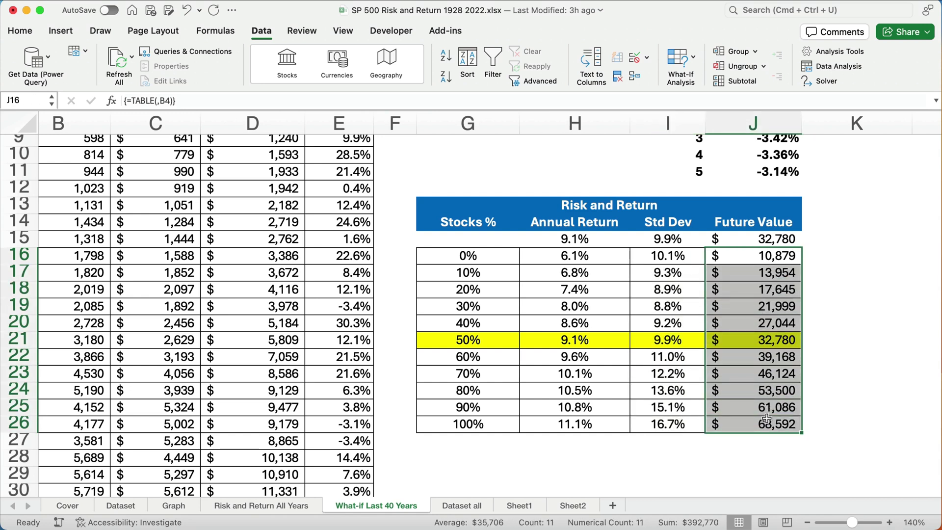